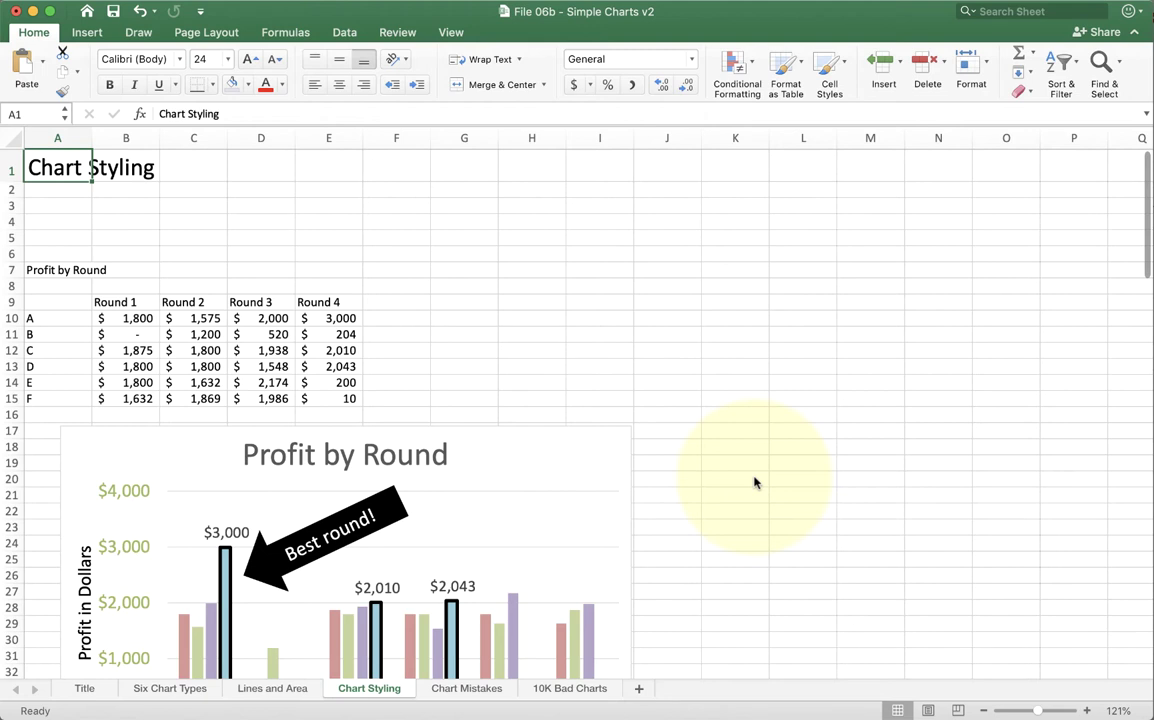
Scroll down to view the sample Profit by Round chart, then back up to the data table.
scroll(754, 482, down, 6)
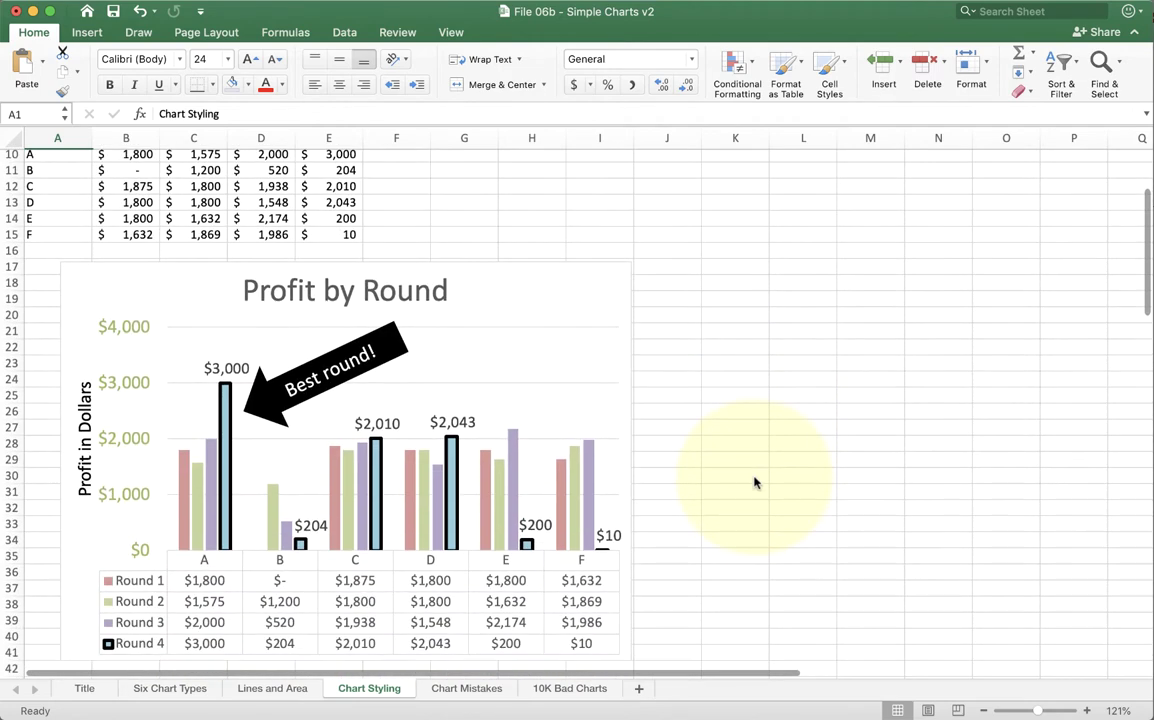
scroll(754, 482, down, 1)
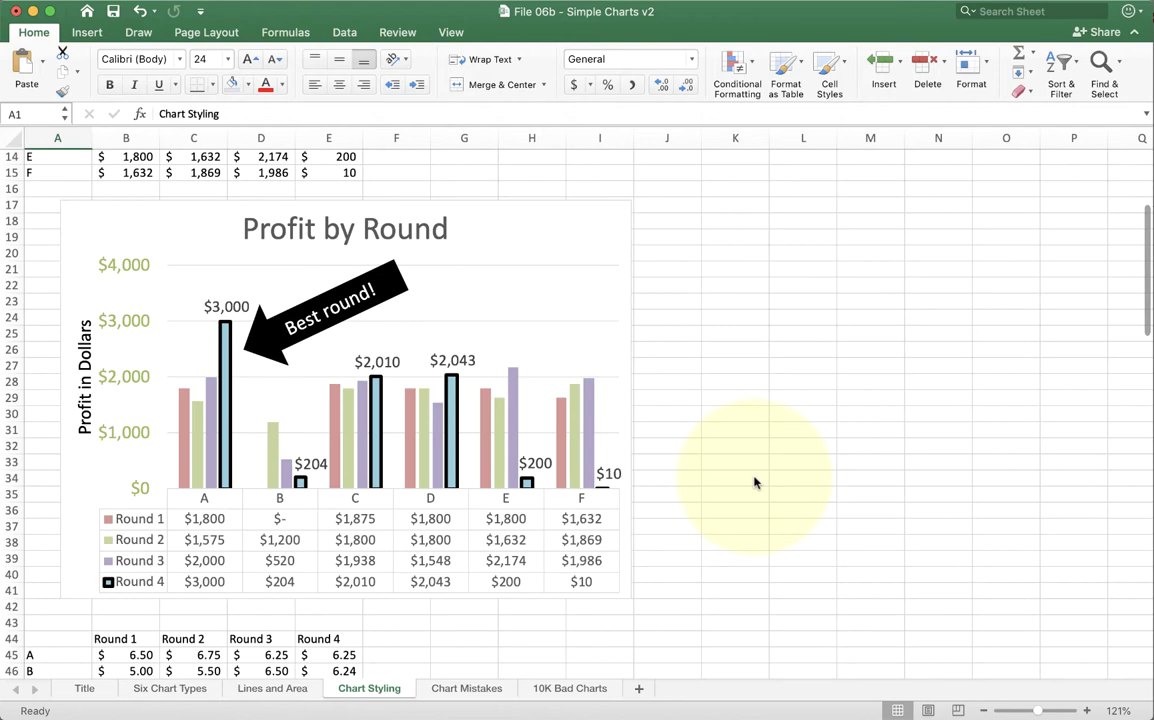
scroll(754, 483, up, 1)
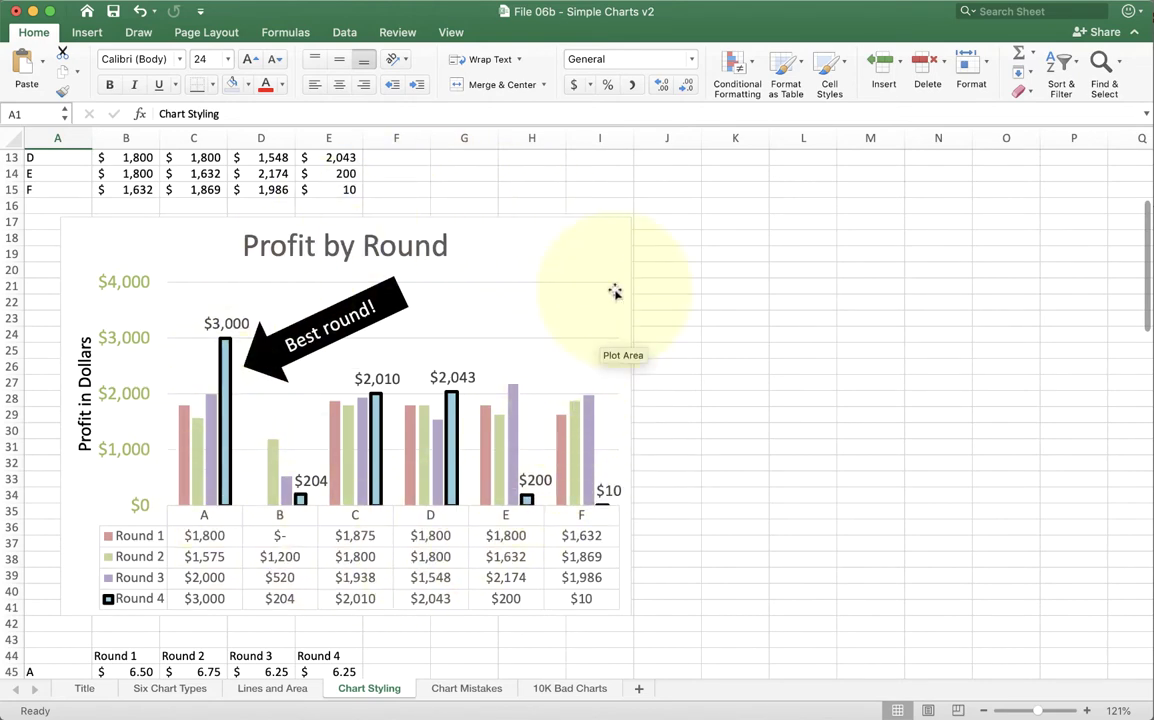
scroll(615, 291, up, 10)
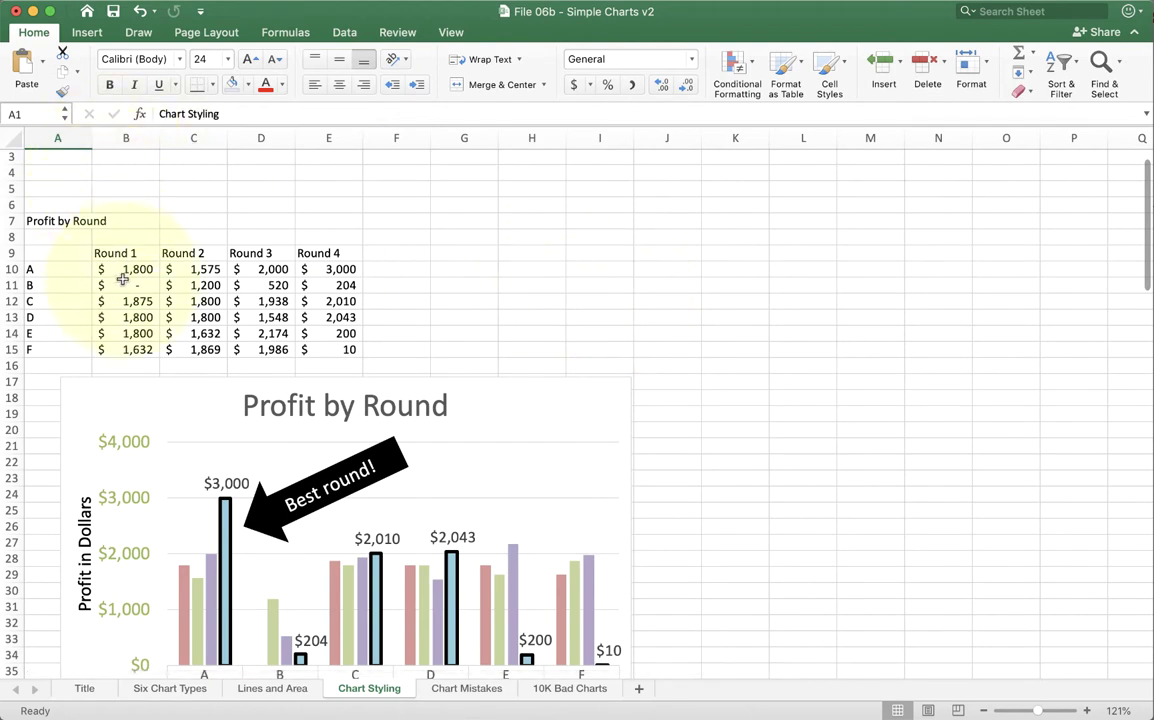
Insert a 2-D clustered column chart of the A9:E15 Profit by Round data.
drag(72, 257, 330, 345)
click(87, 32)
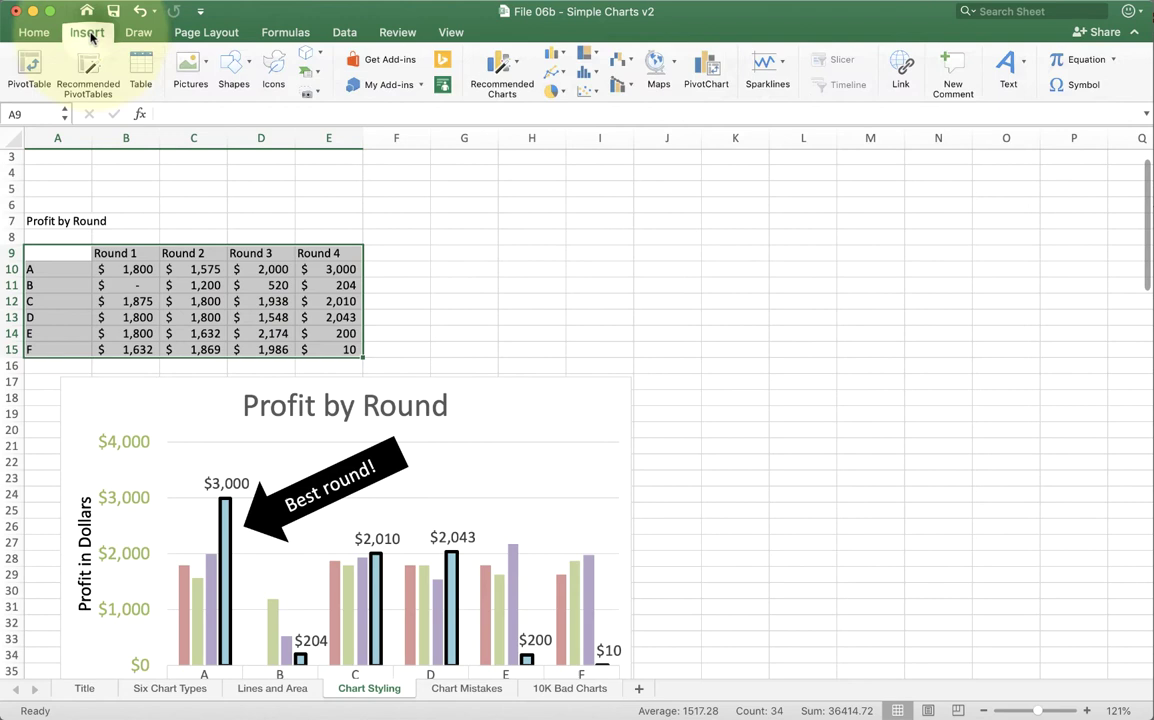
click(555, 53)
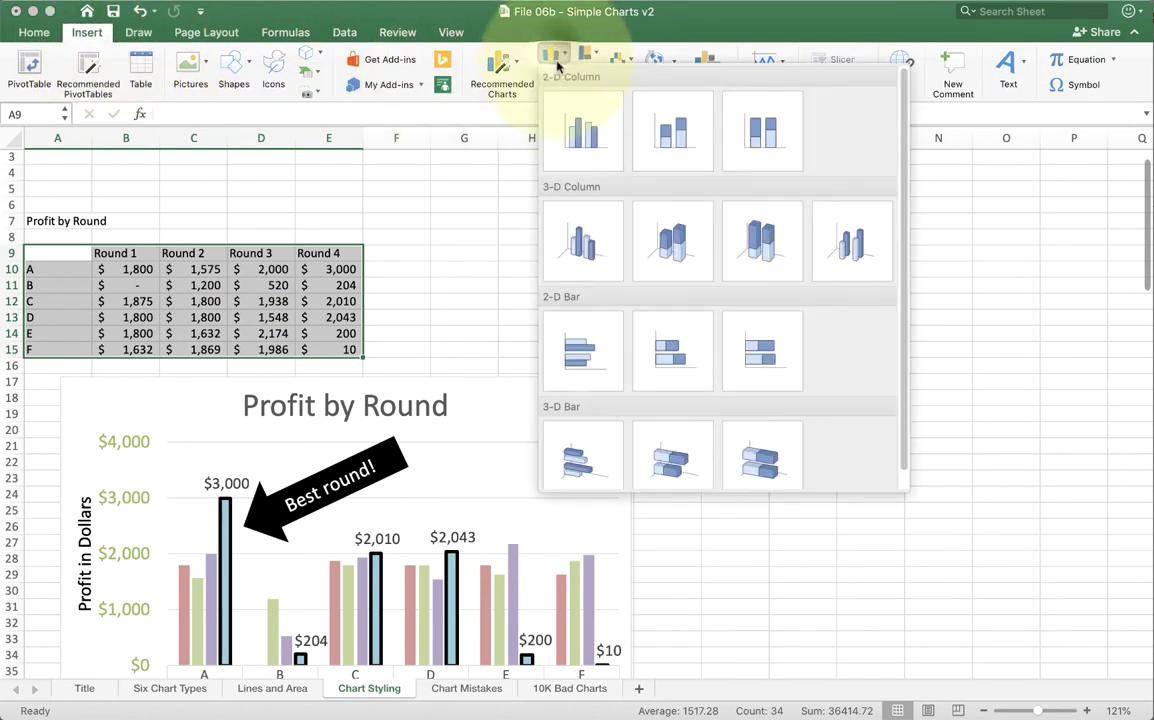
click(583, 132)
Move and enlarge the new chart beside the sample chart.
scroll(588, 252, down, 5)
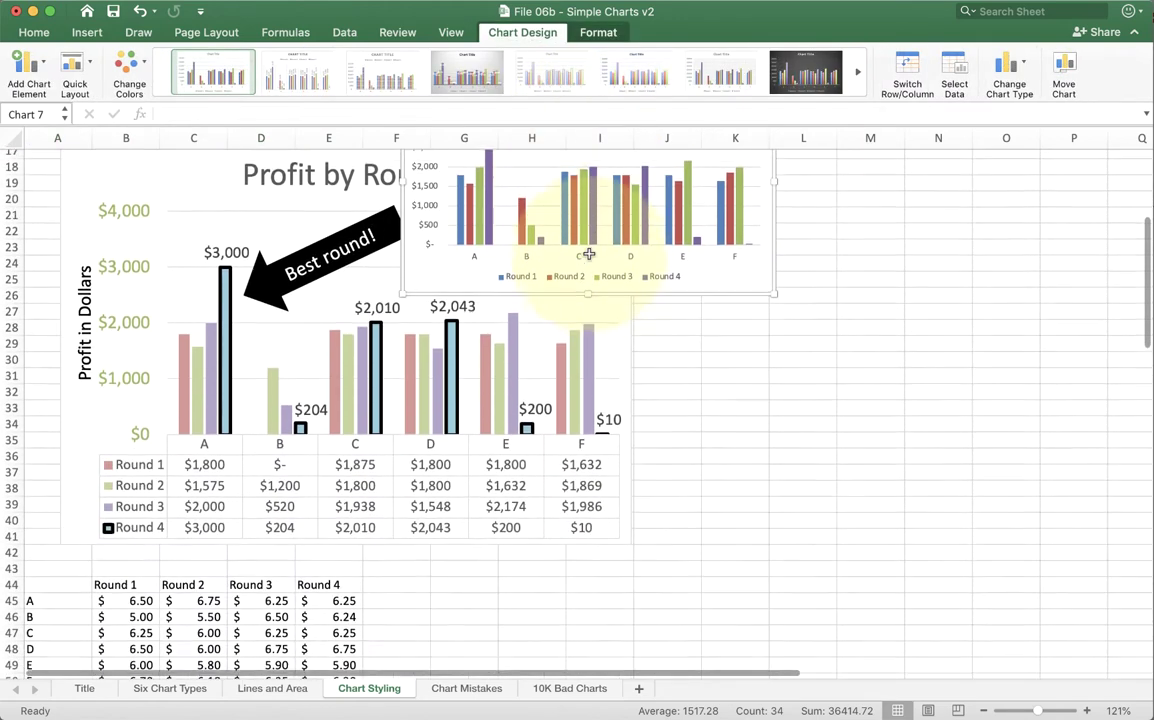
scroll(588, 254, up, 1)
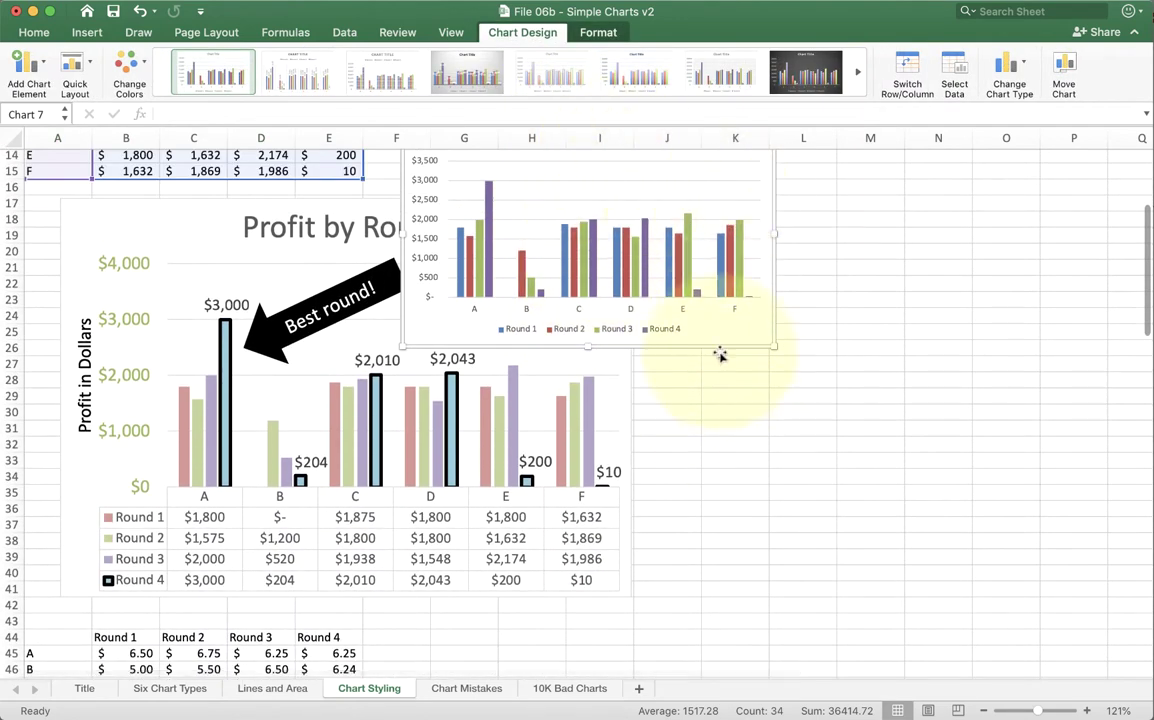
drag(720, 355, 1104, 597)
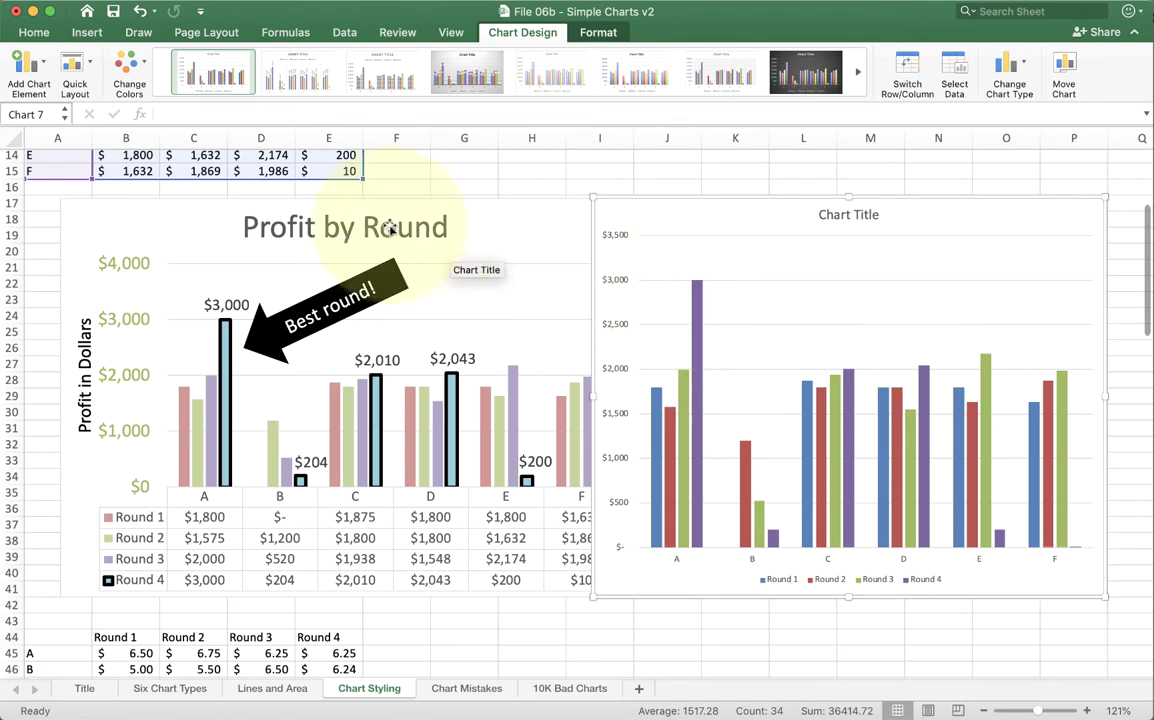
Retitle the new chart 'Profit by Round' and enlarge the word Round to 28 pt.
click(841, 216)
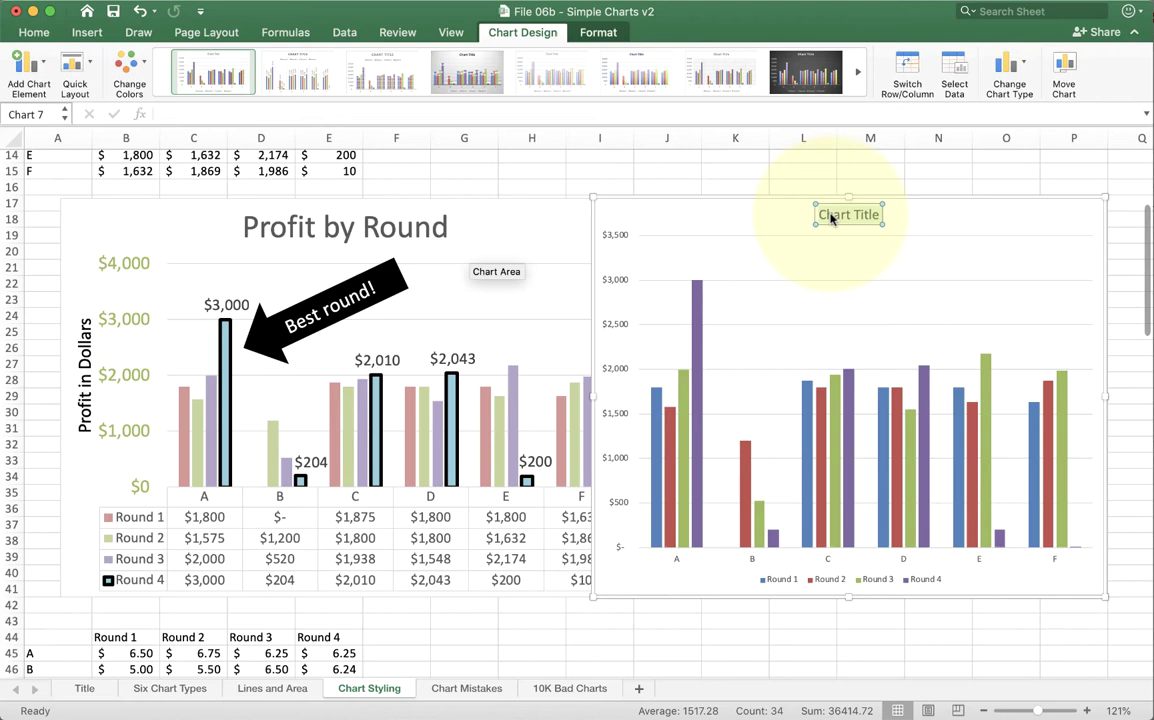
triple_click(831, 218)
text(Profit by Round)
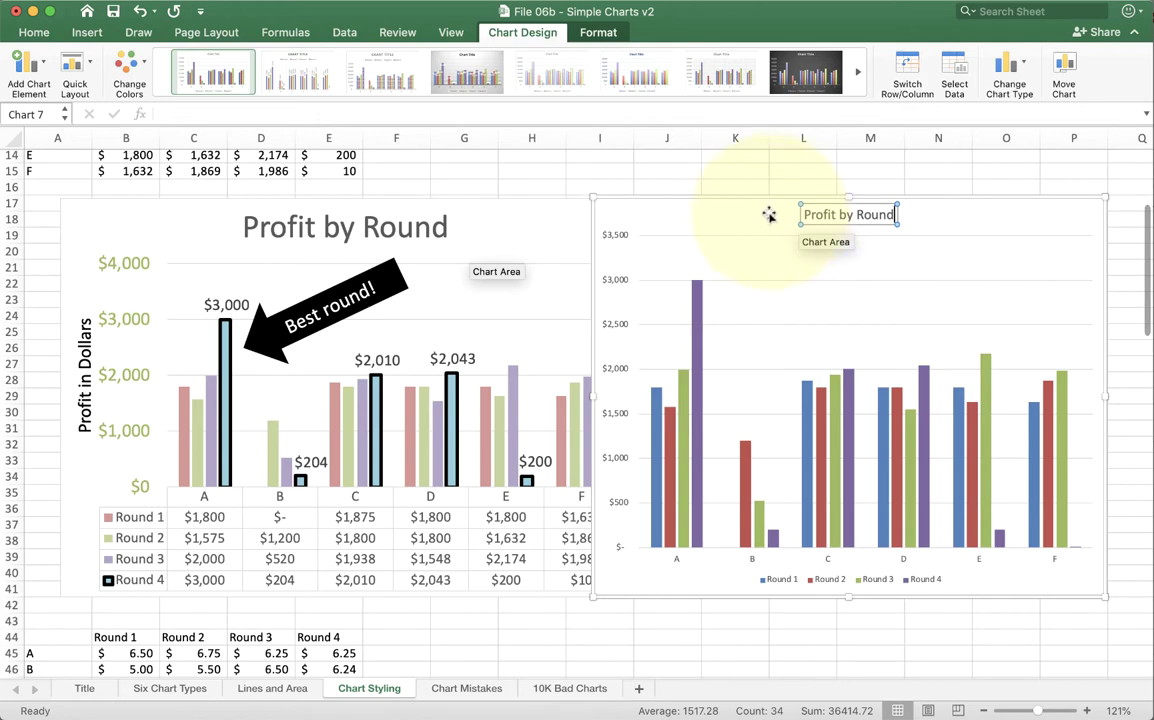
double_click(880, 213)
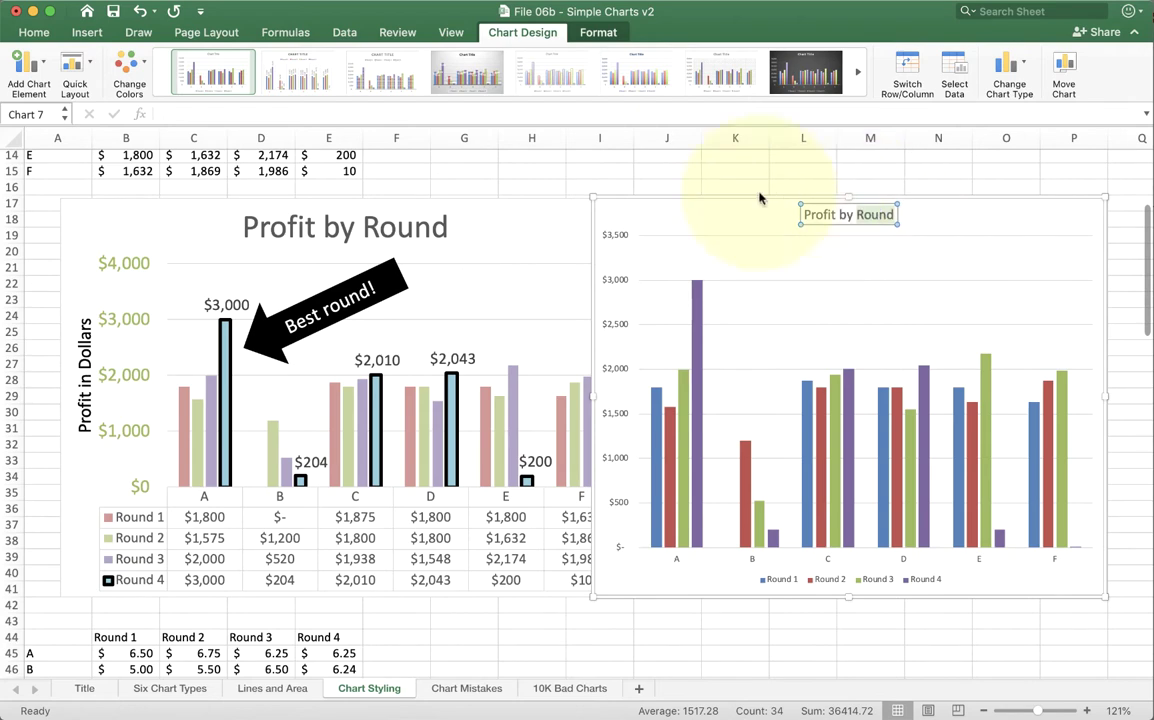
click(33, 33)
click(248, 57)
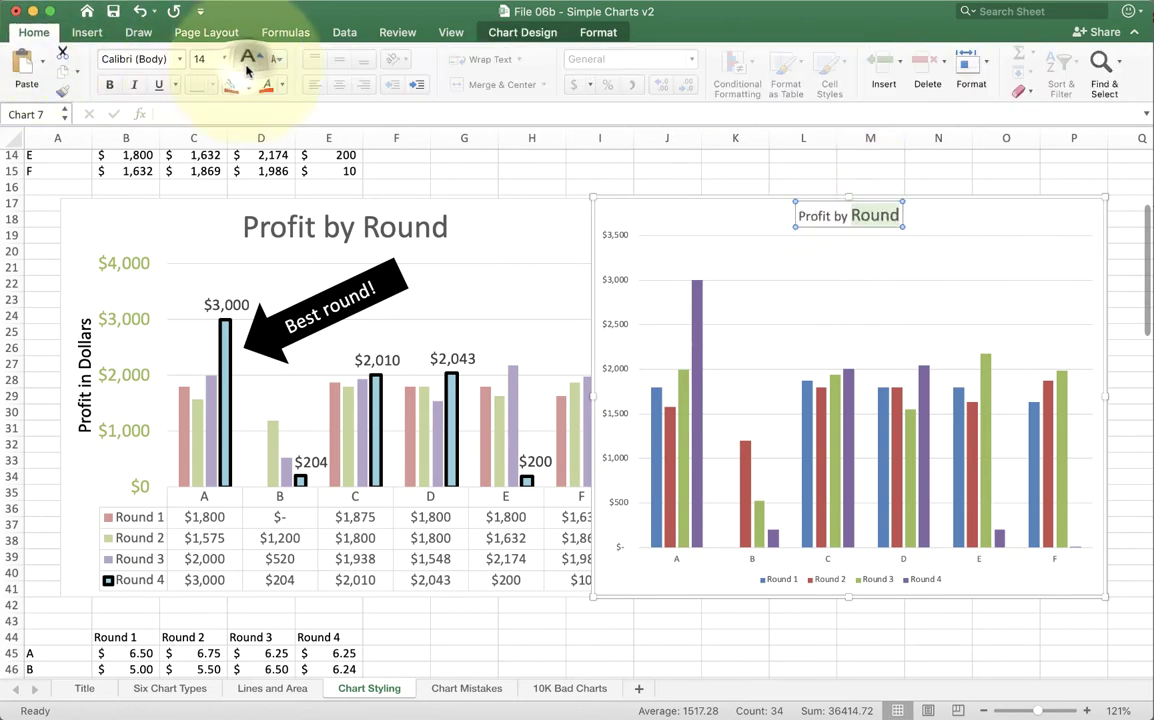
click(248, 57)
click(248, 57)
click(248, 57)
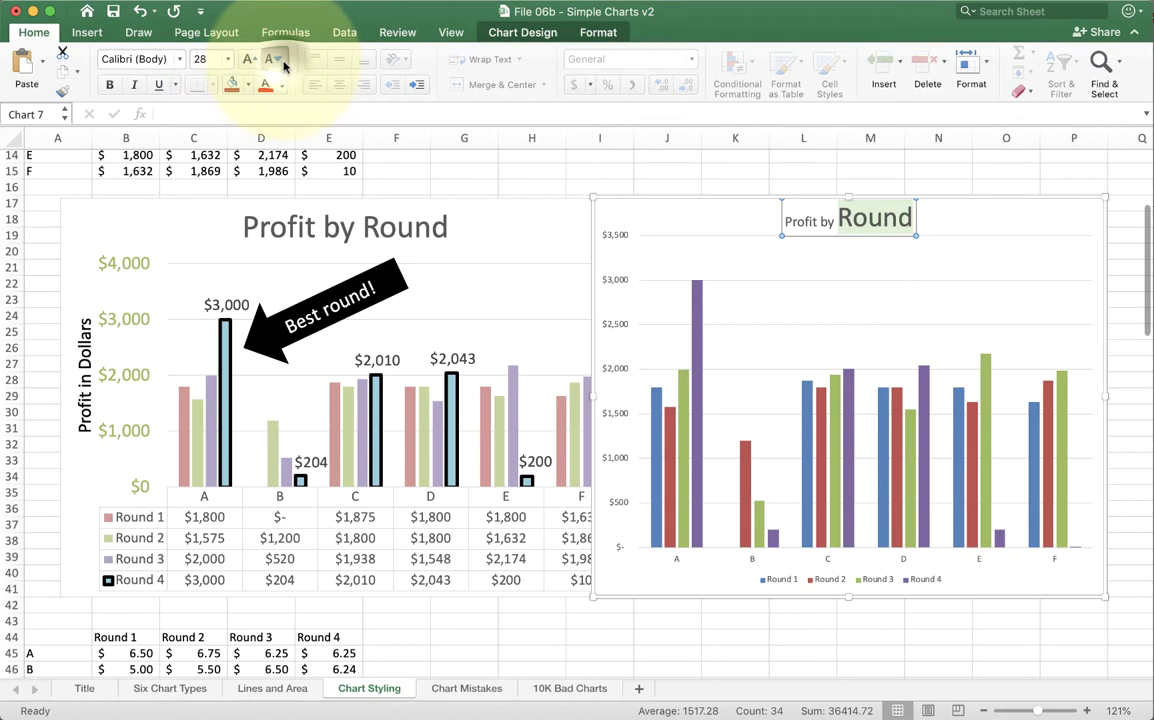
click(250, 57)
click(720, 225)
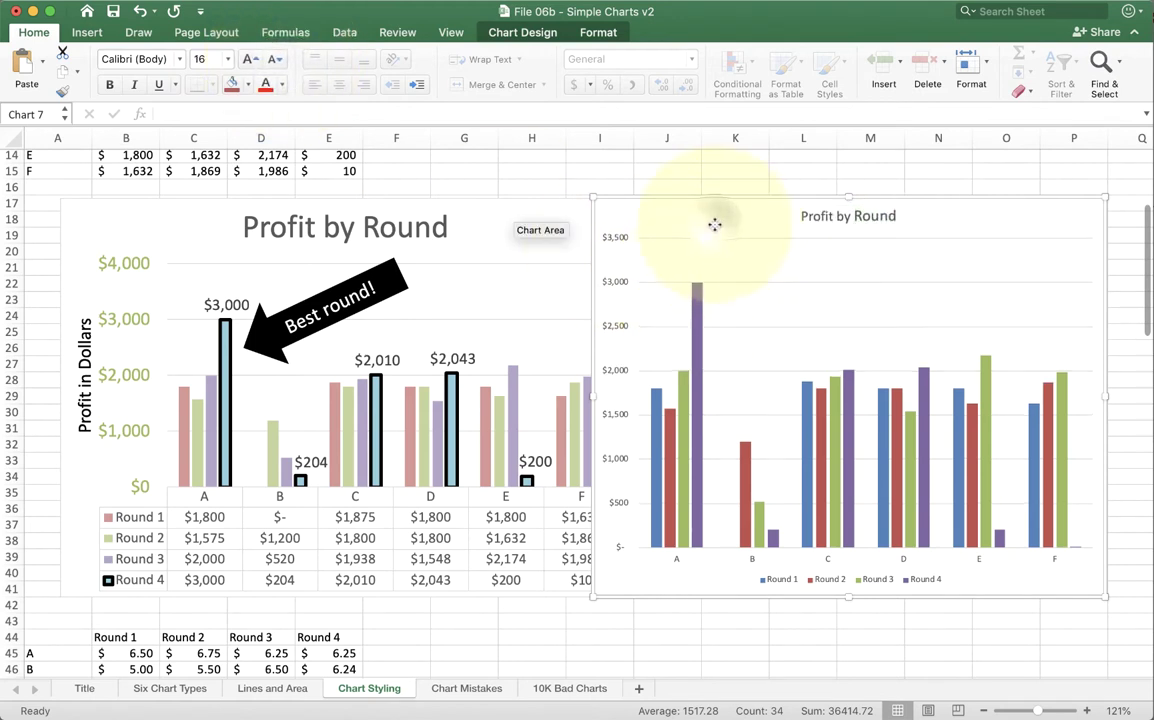
Enlarge the whole chart title to 32 pt, then delete the title.
click(815, 215)
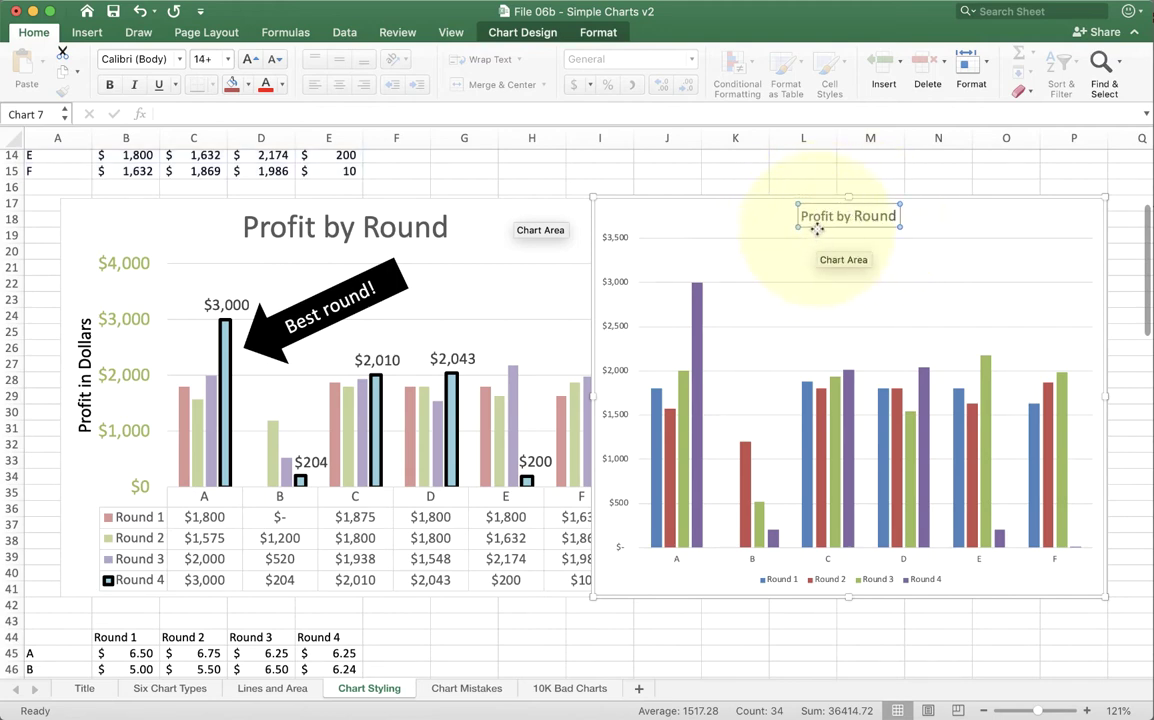
click(250, 60)
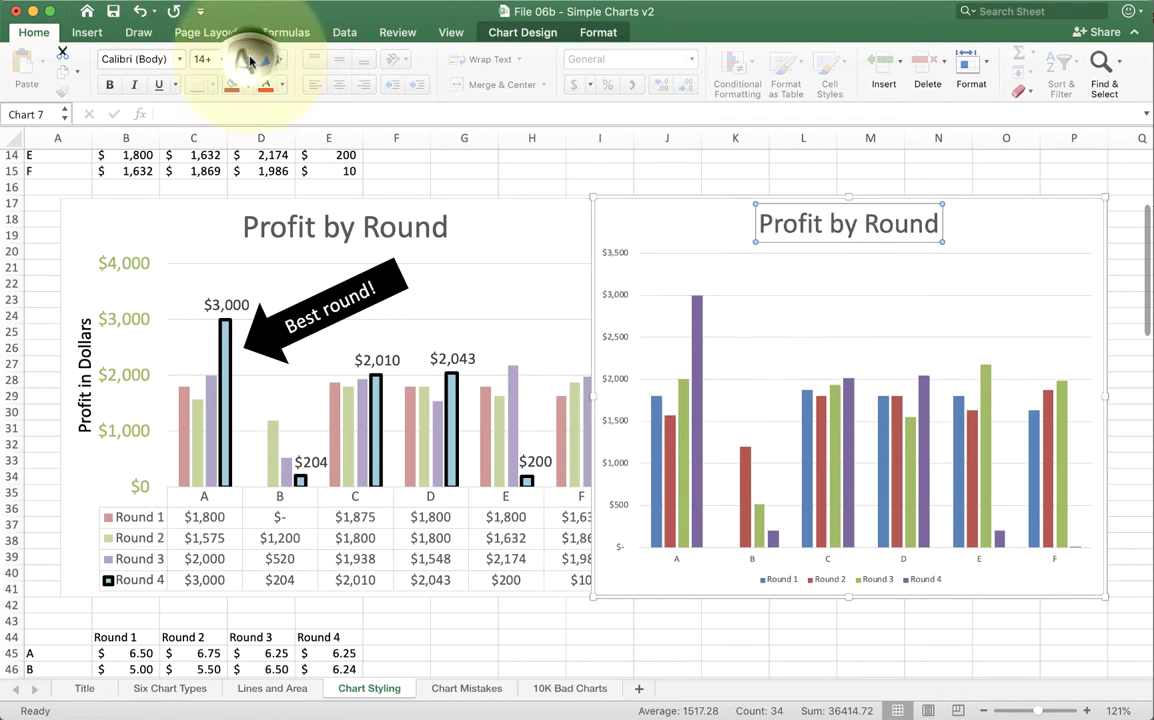
click(250, 60)
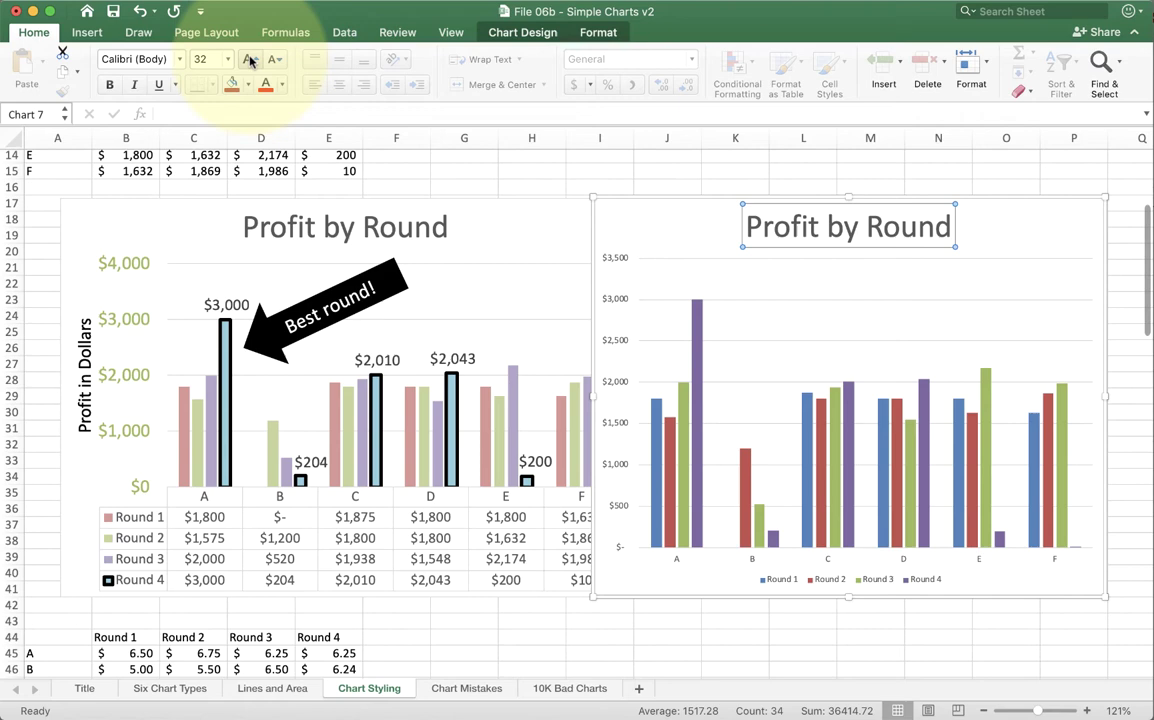
key(Delete)
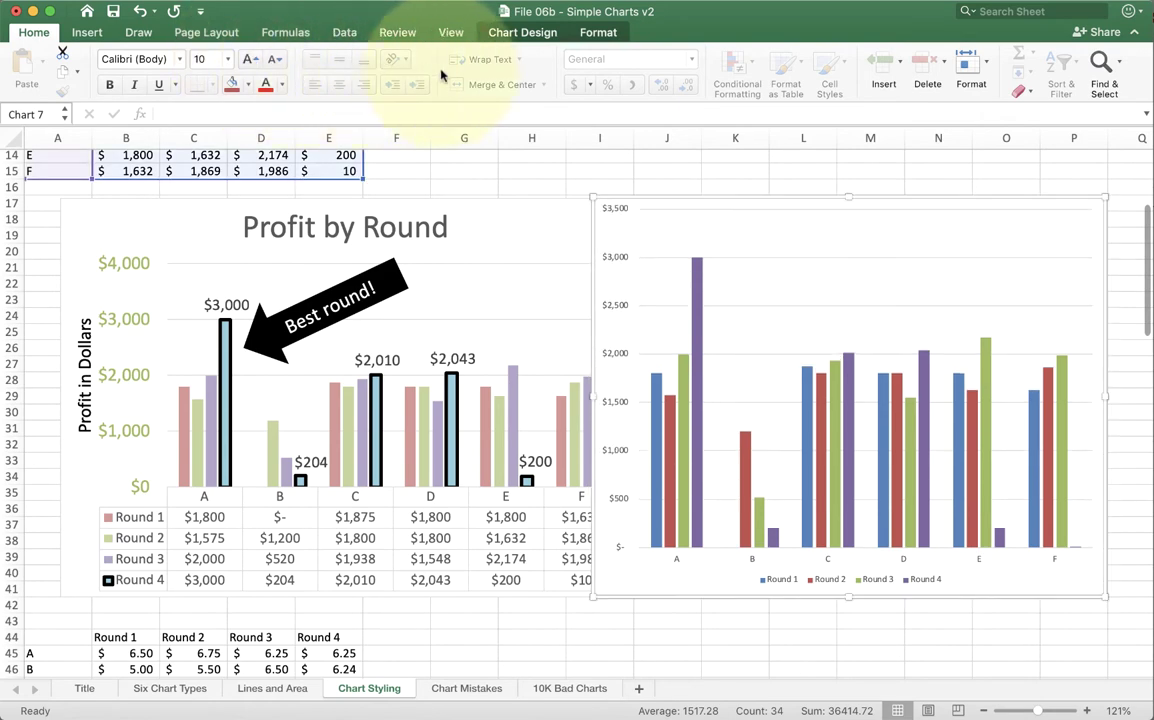
Add a placeholder title above the chart, then undo twice to restore the 32 pt 'Profit by Round' title.
click(522, 32)
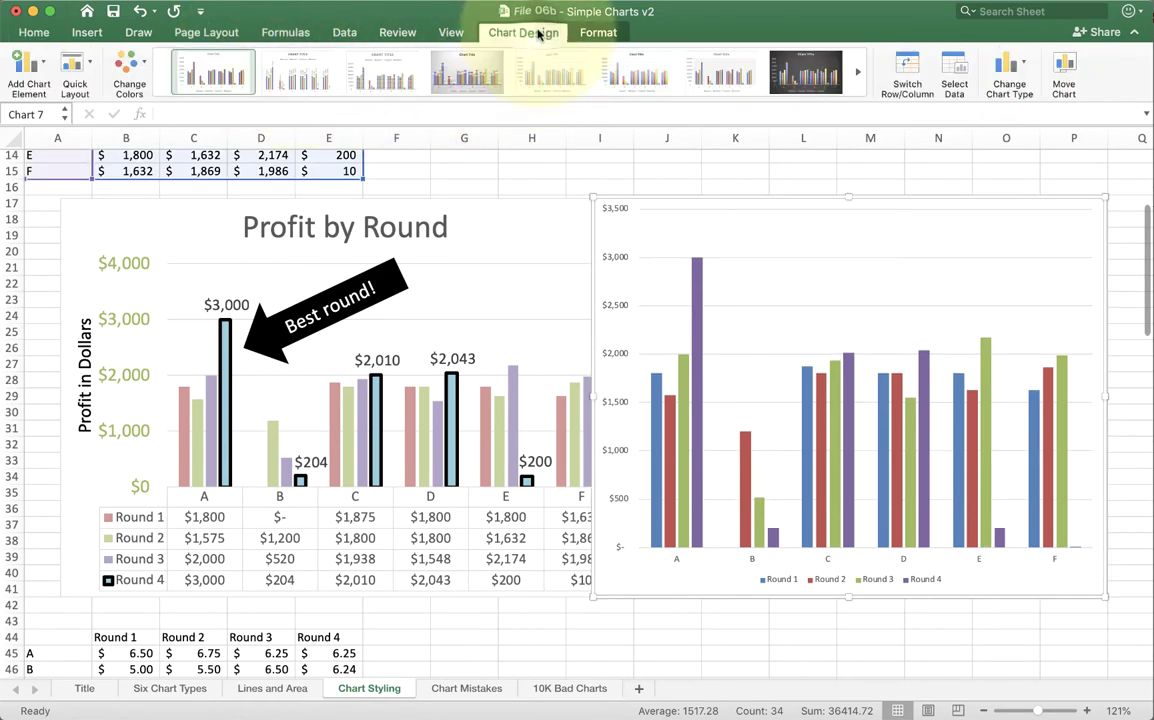
click(24, 66)
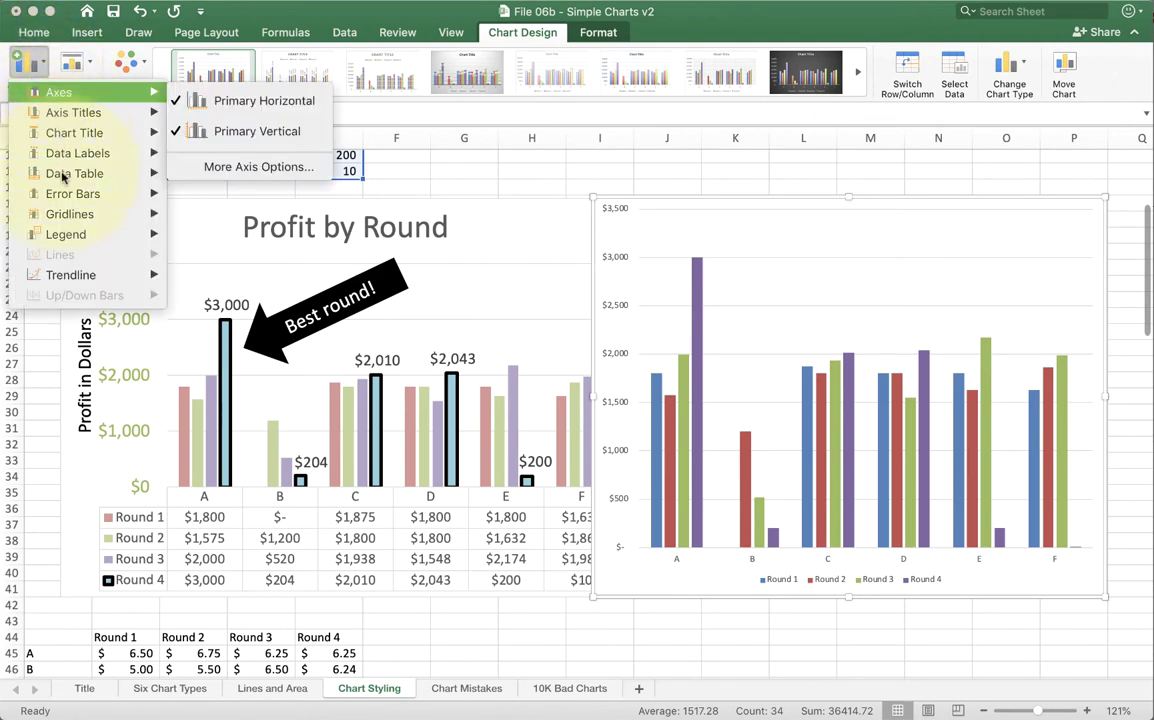
mouse_move(90, 142)
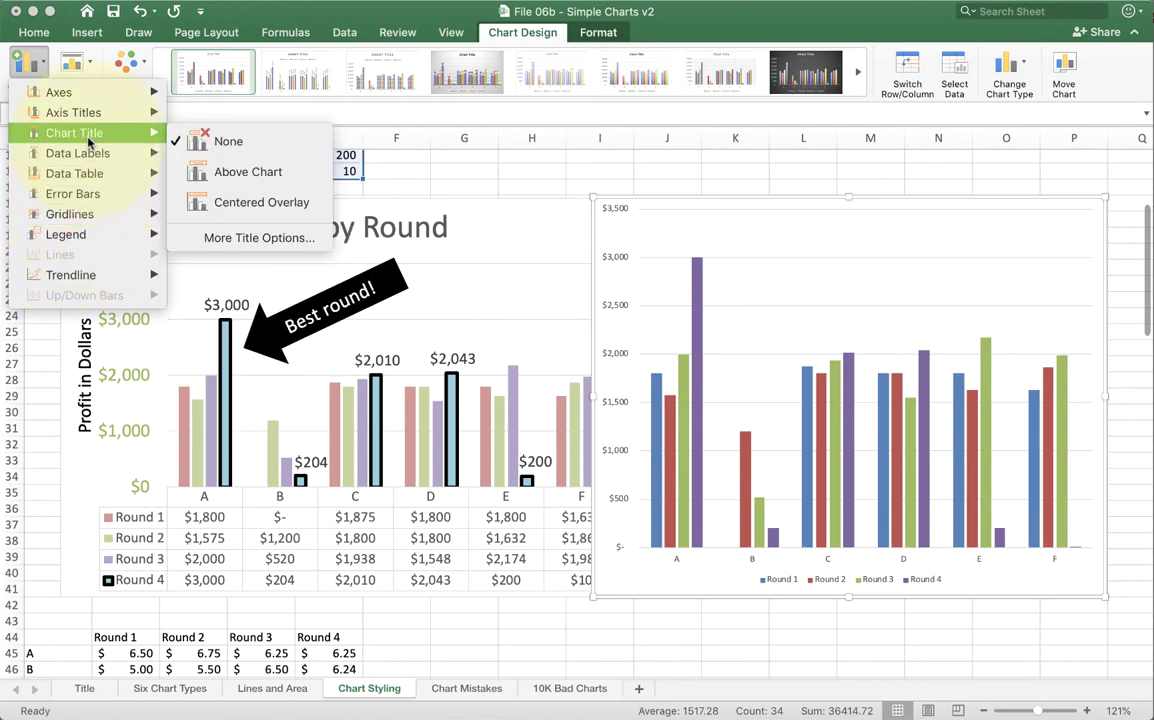
click(243, 185)
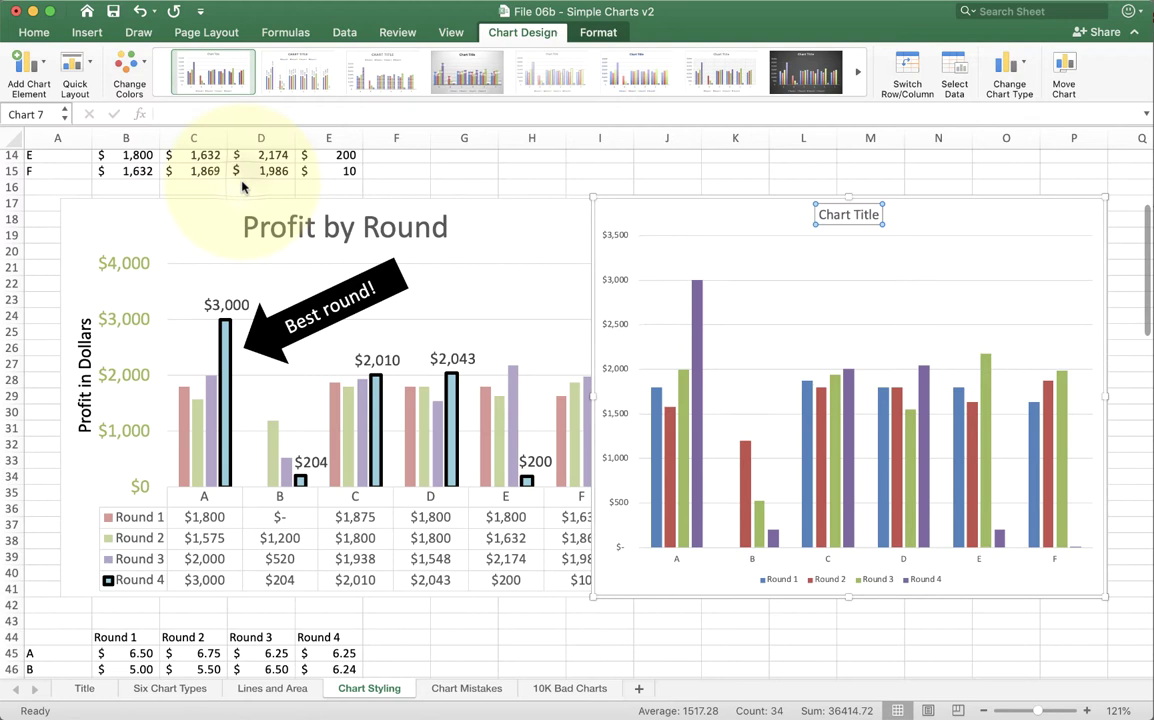
click(133, 11)
click(133, 11)
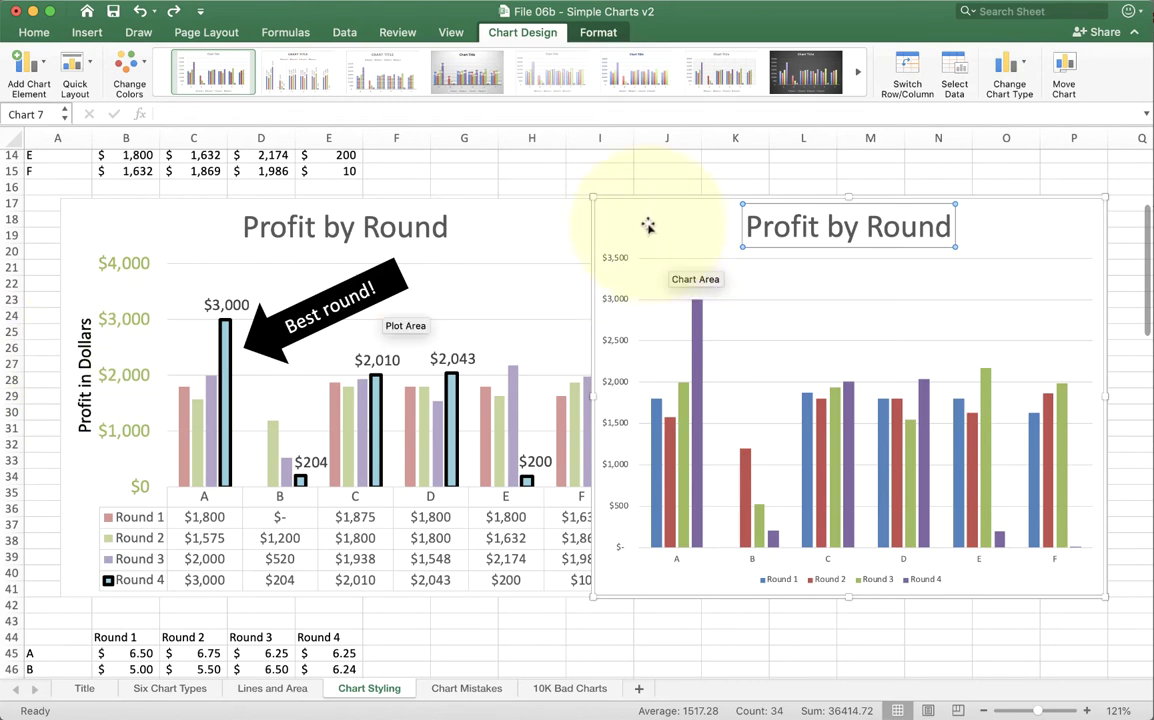
Add a primary vertical axis title reading 'Profit in Dollars'.
click(20, 68)
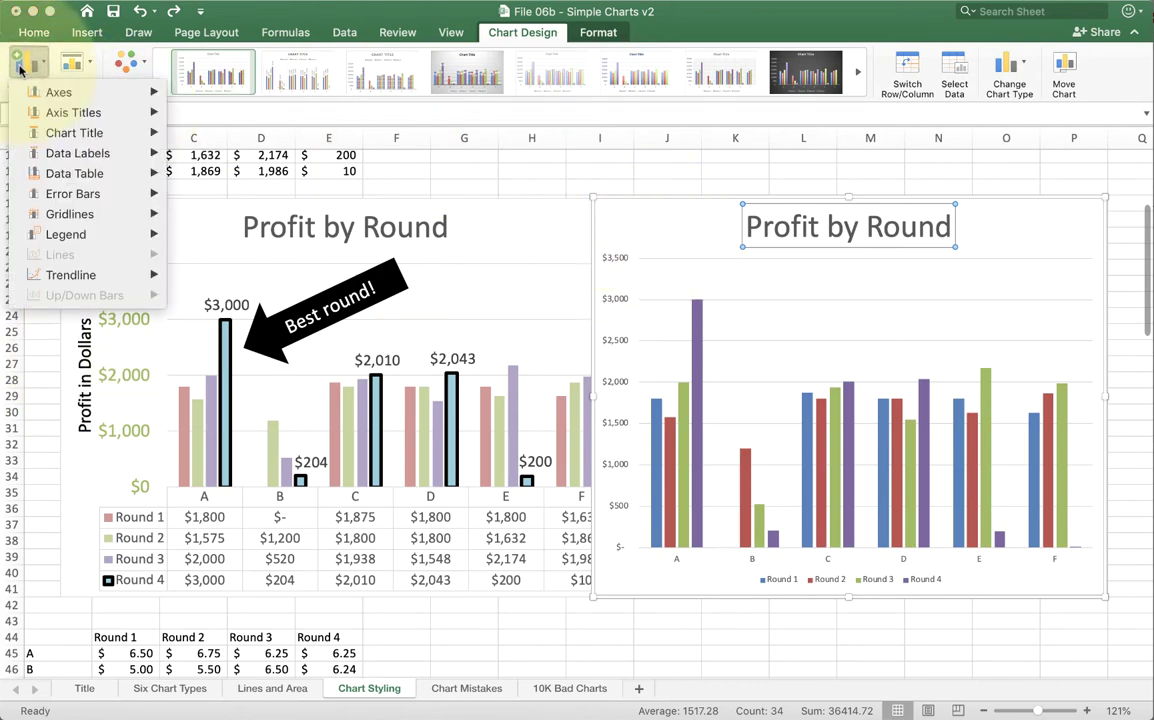
mouse_move(66, 116)
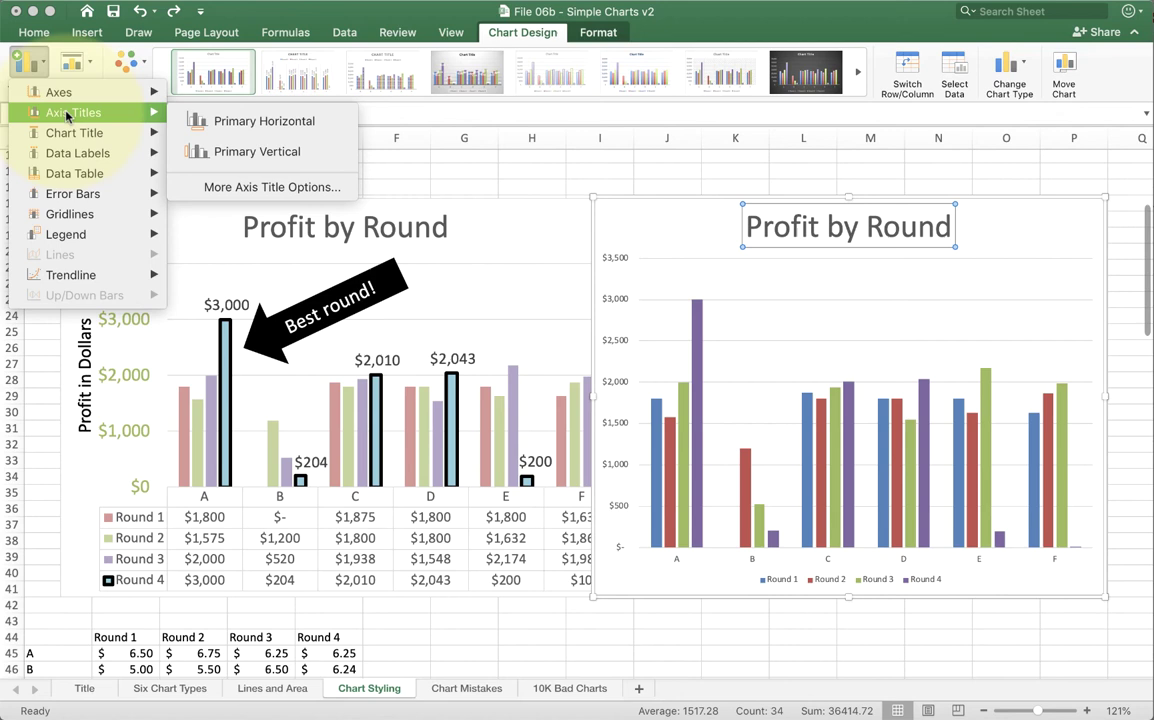
click(231, 155)
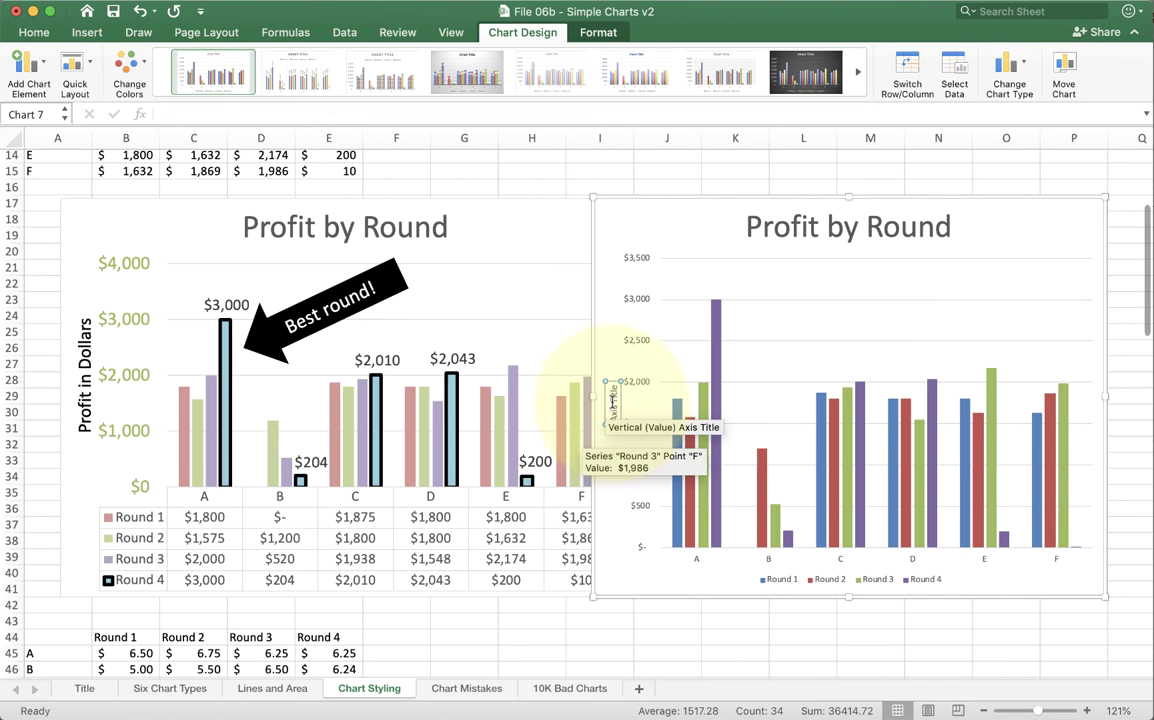
double_click(612, 400)
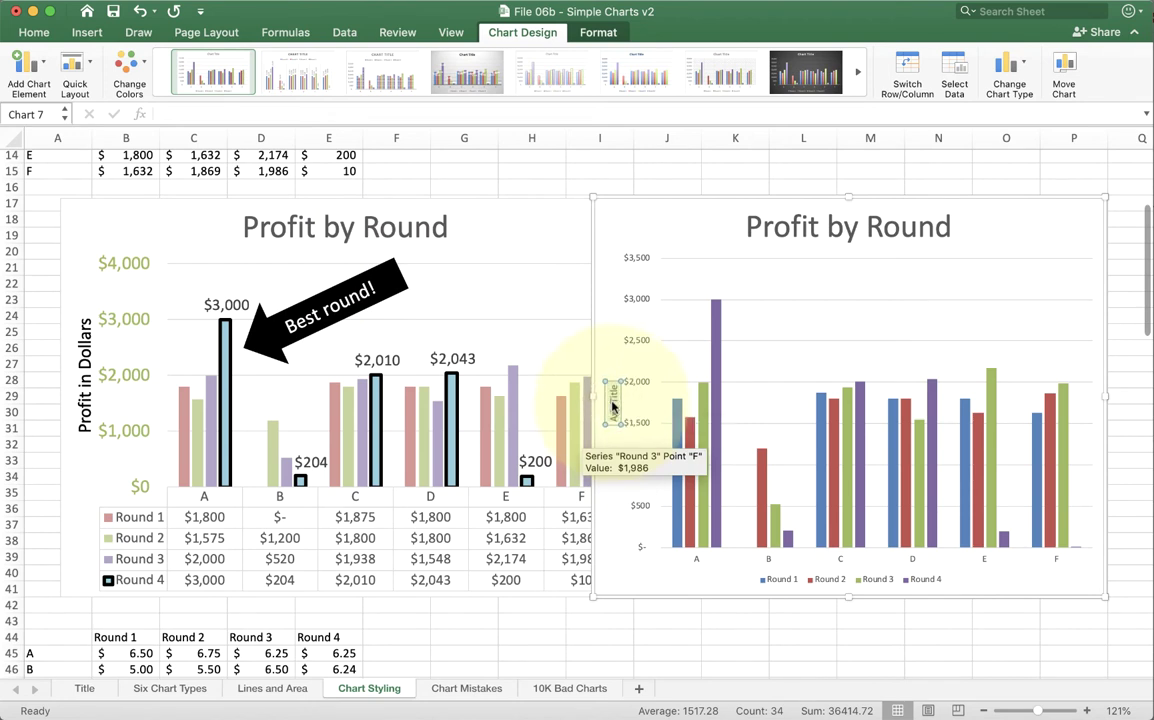
text(Profit in Dollars)
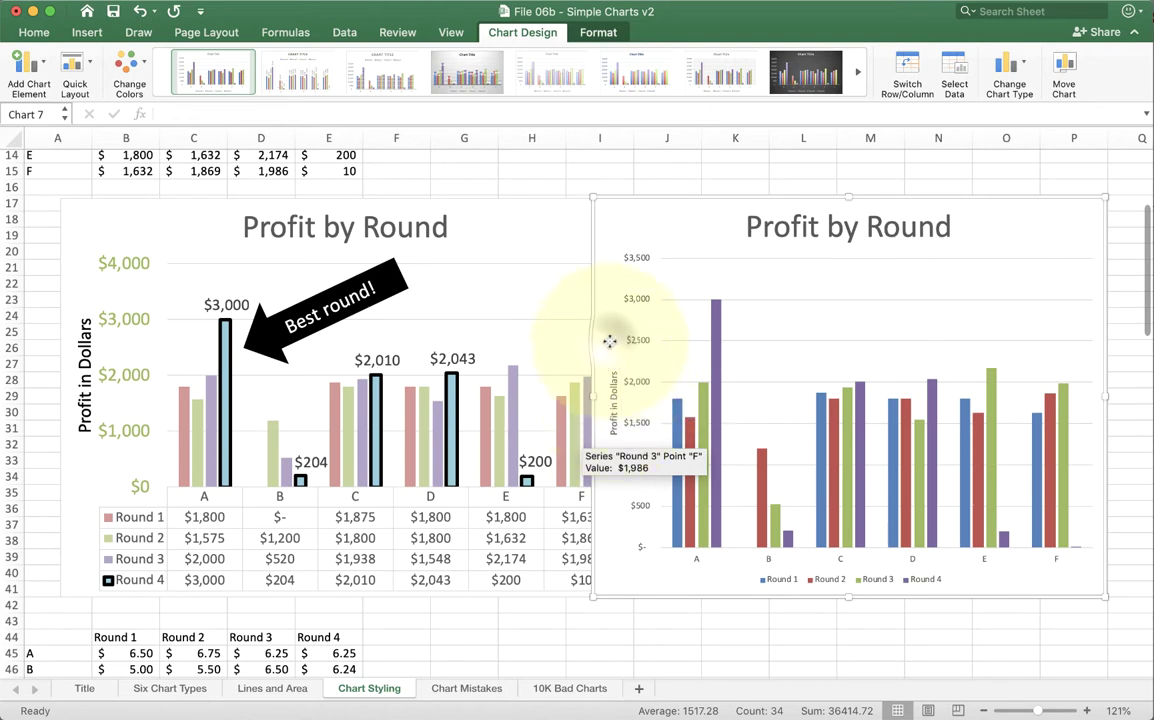
click(610, 343)
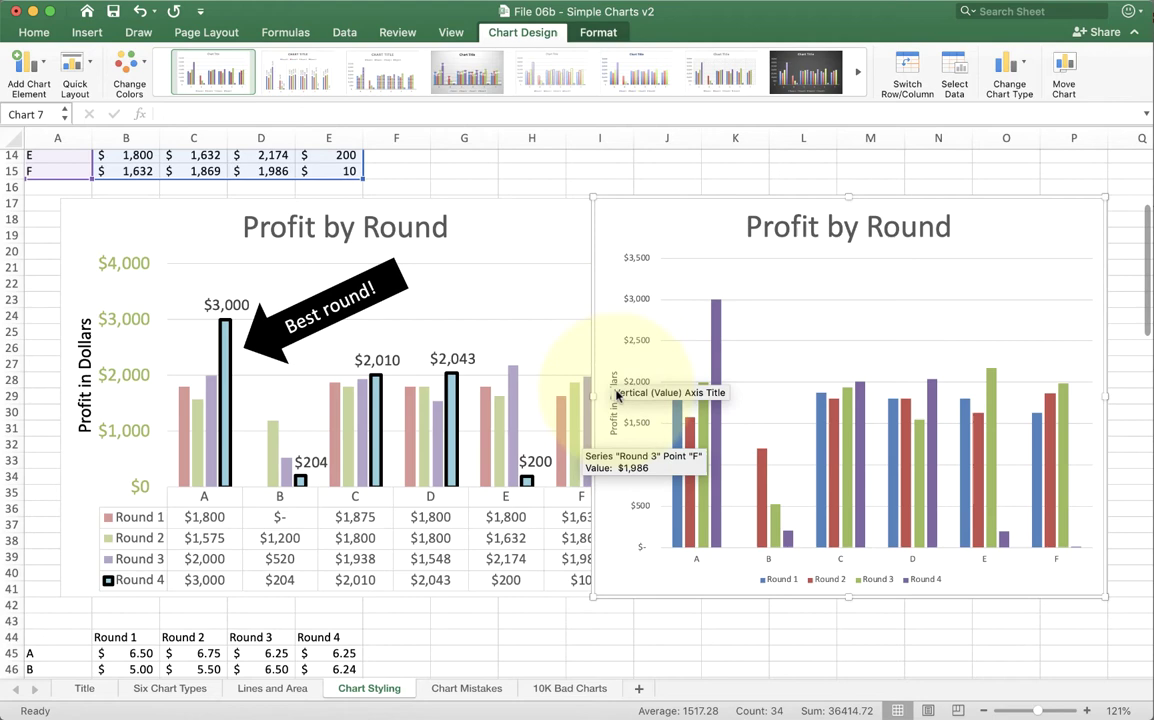
Enlarge the 'Profit in Dollars' axis title to 16 pt.
click(614, 408)
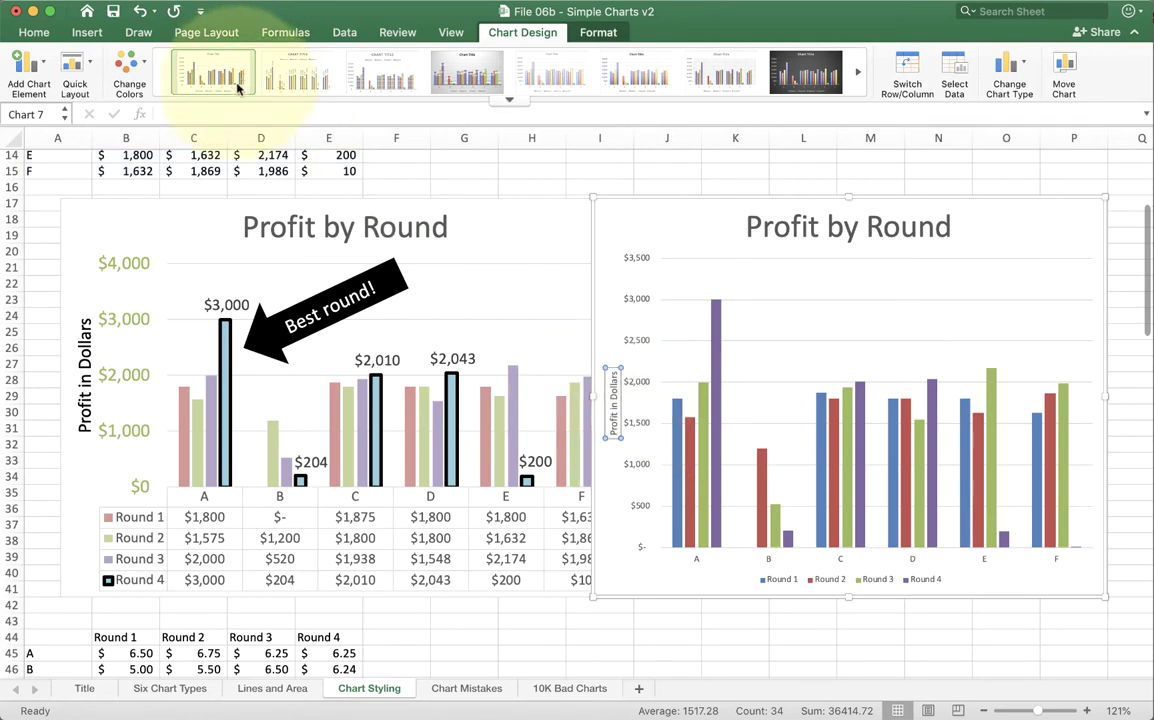
click(36, 33)
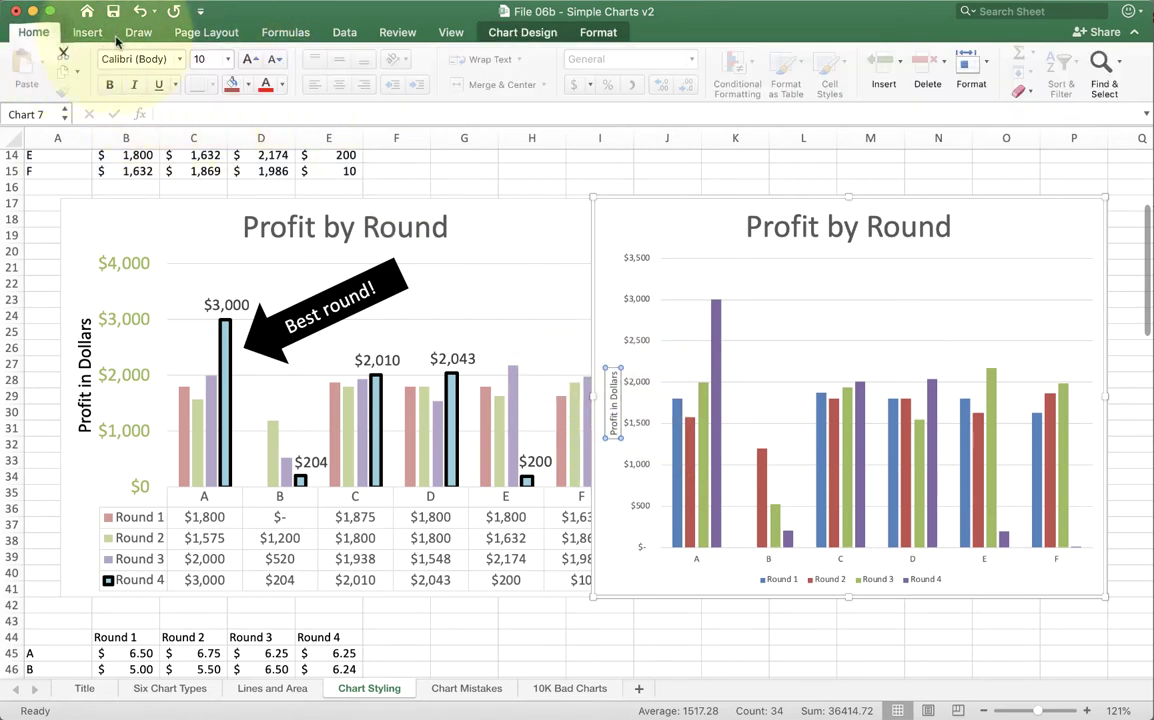
click(247, 60)
click(247, 60)
click(249, 64)
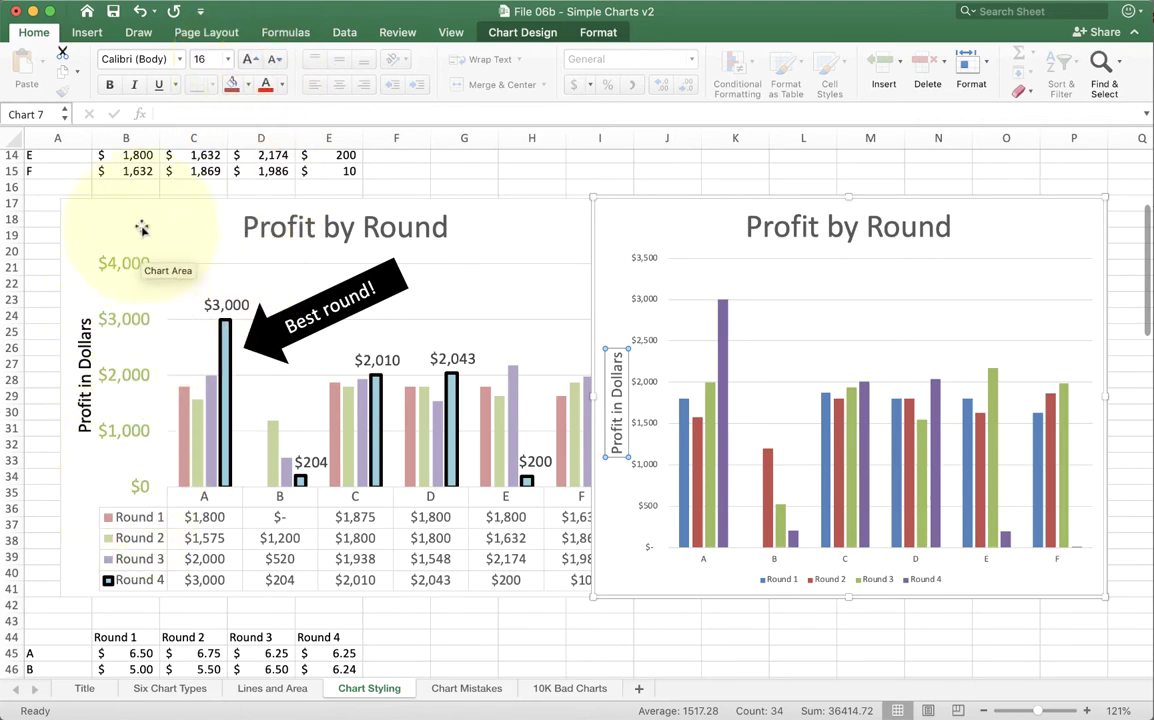
Make the vertical value-axis dollar labels 16 pt and olive green.
click(644, 258)
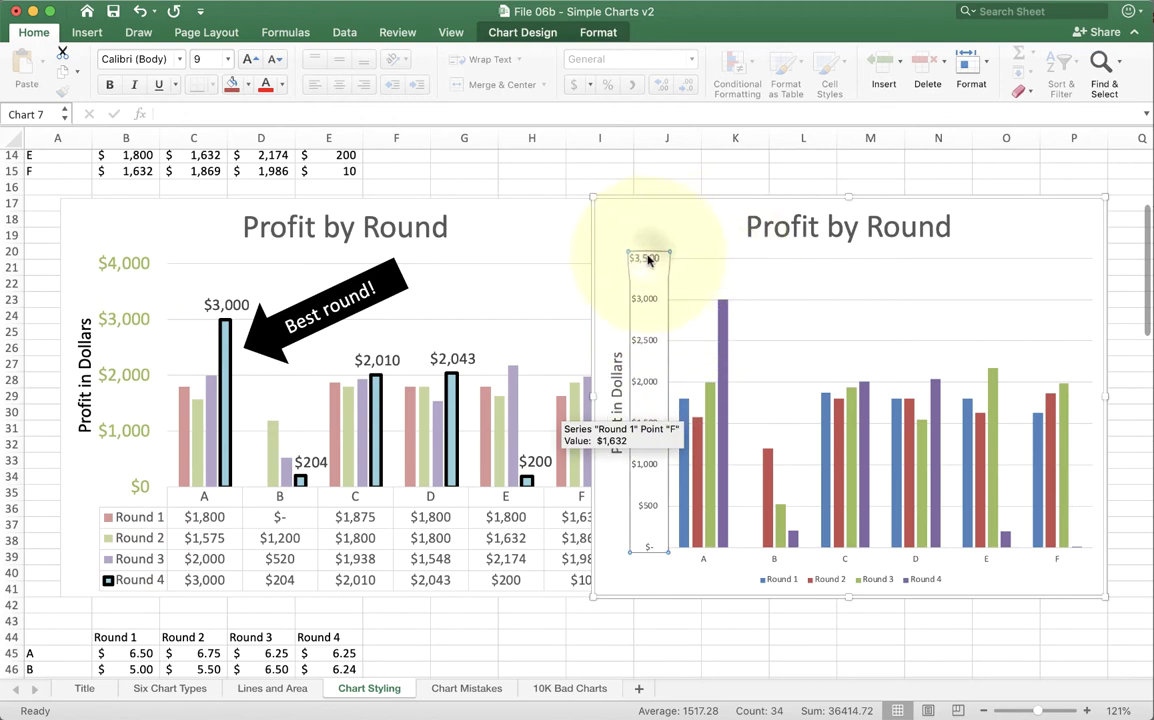
click(250, 60)
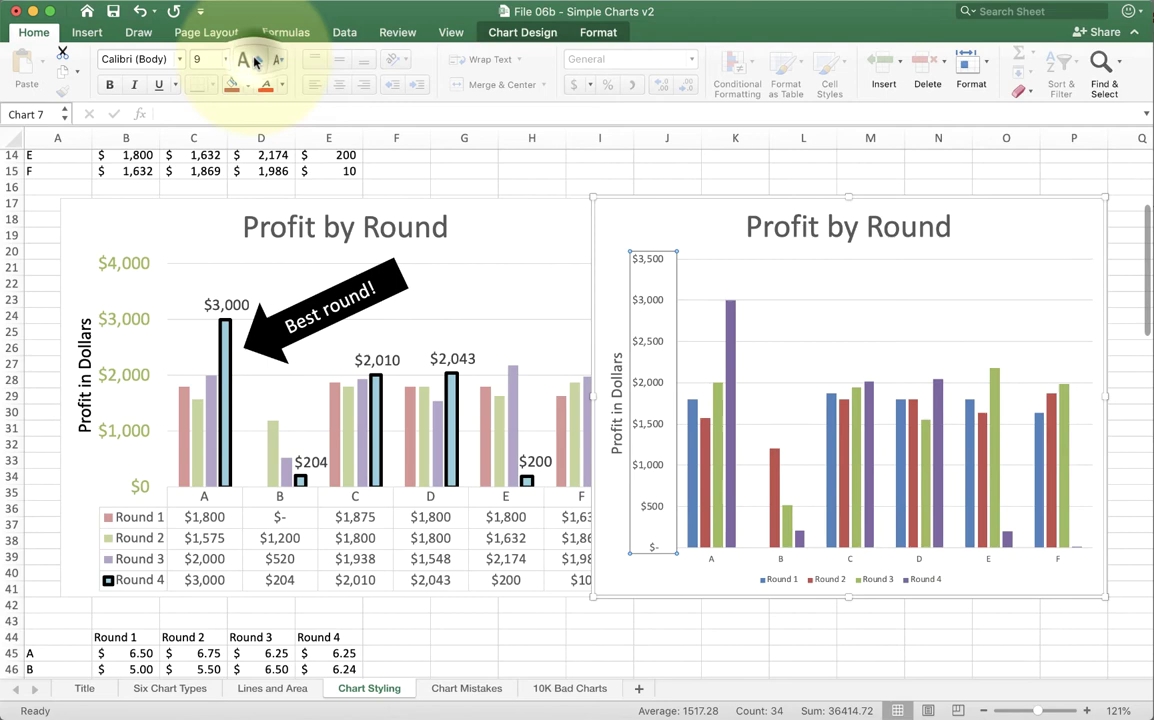
click(250, 60)
click(250, 60)
click(250, 60)
click(250, 60)
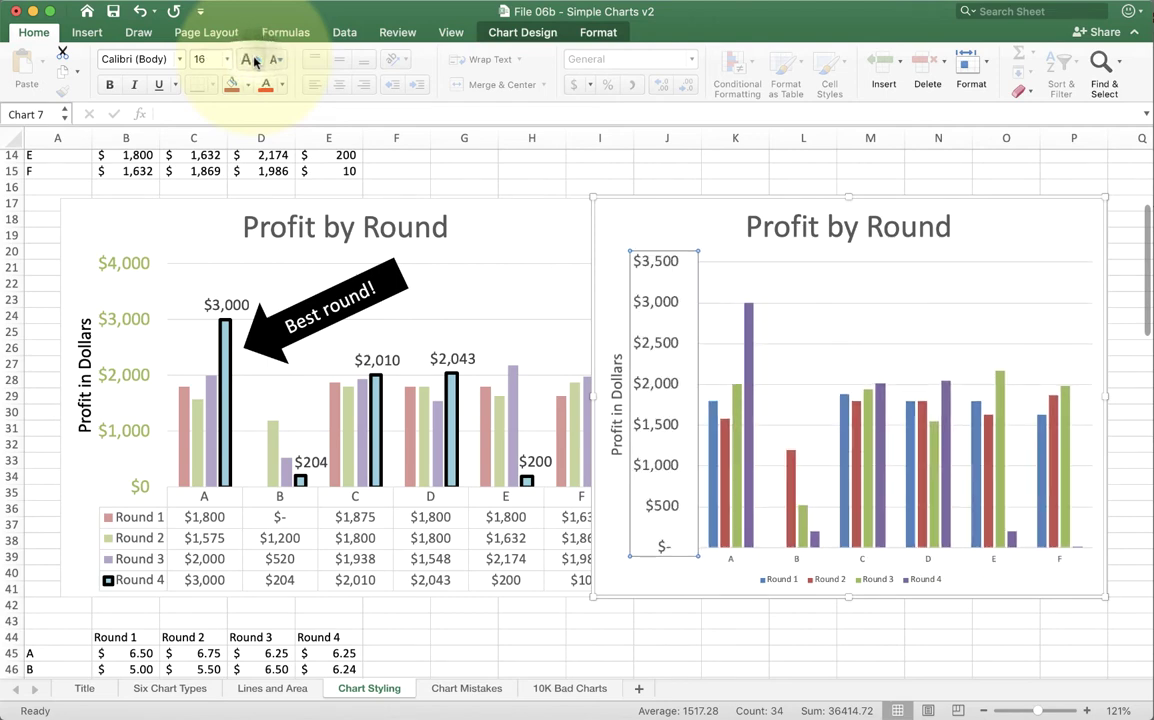
click(282, 85)
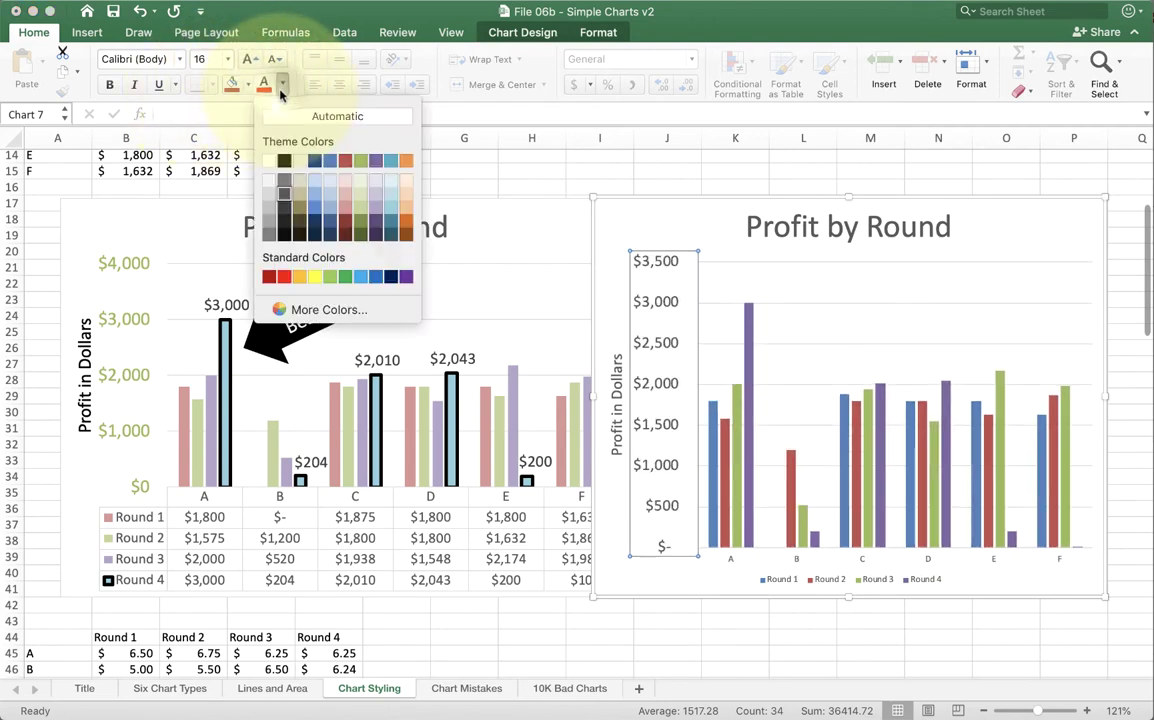
click(361, 161)
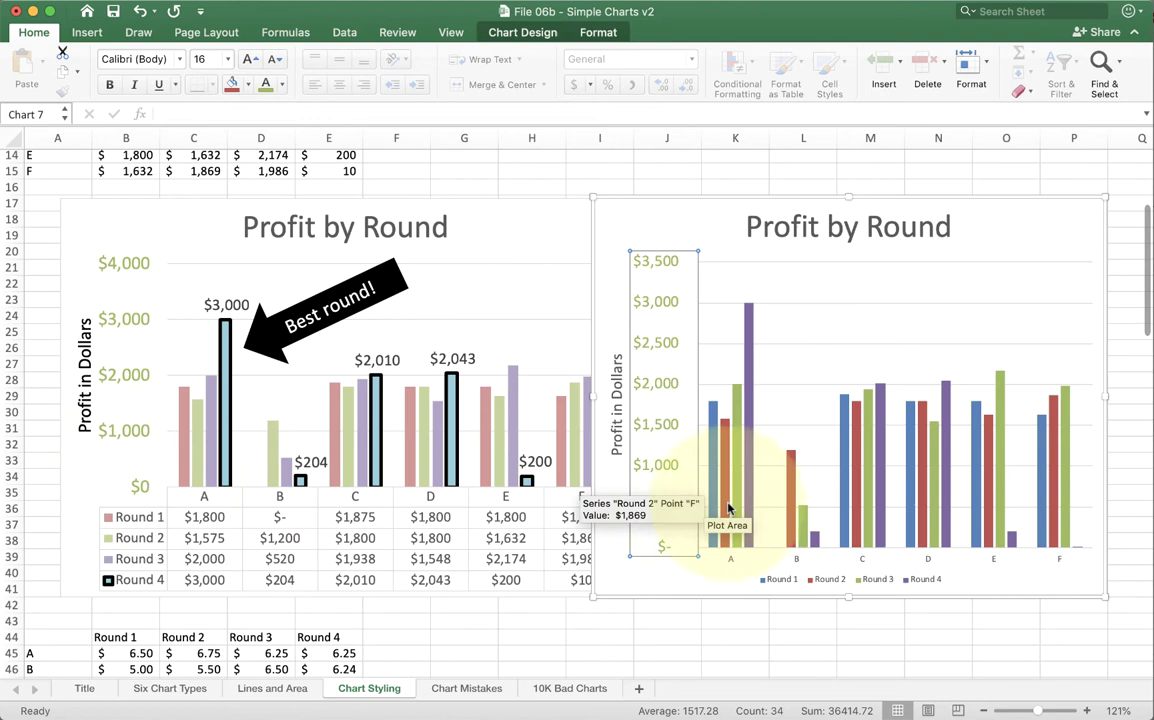
Open Format Axis for the value axis and browse its tabs back to Axis Options.
click(650, 345)
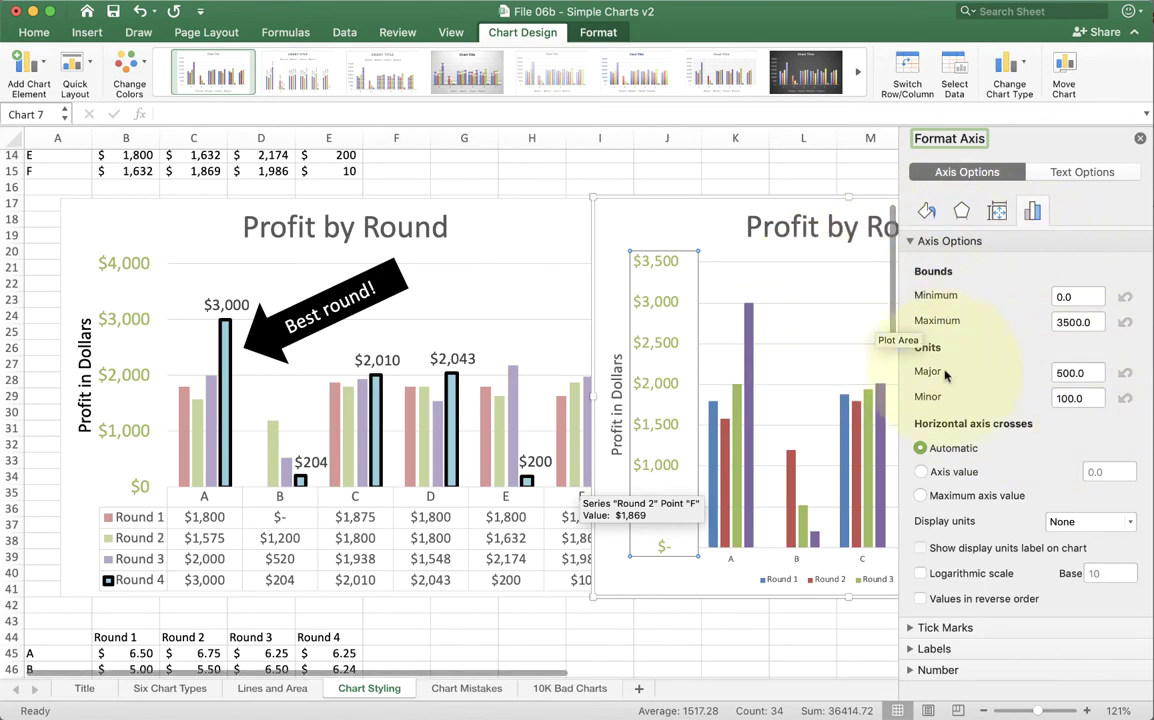
click(997, 210)
click(963, 211)
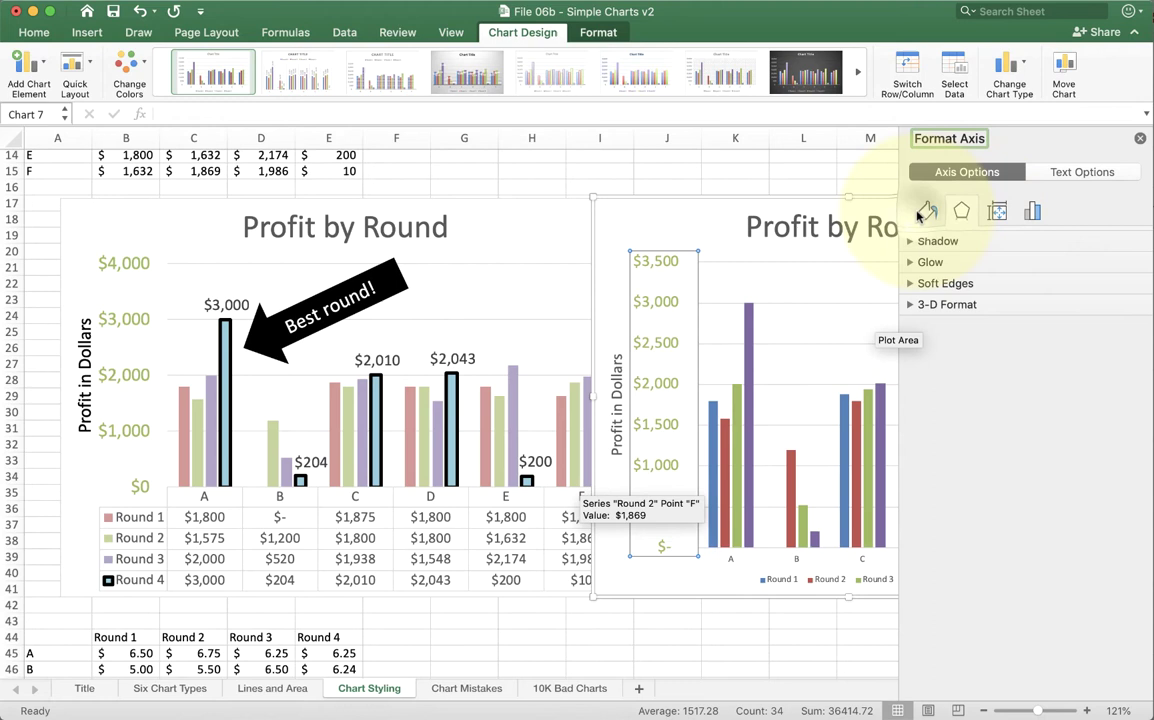
click(924, 211)
click(961, 212)
click(997, 211)
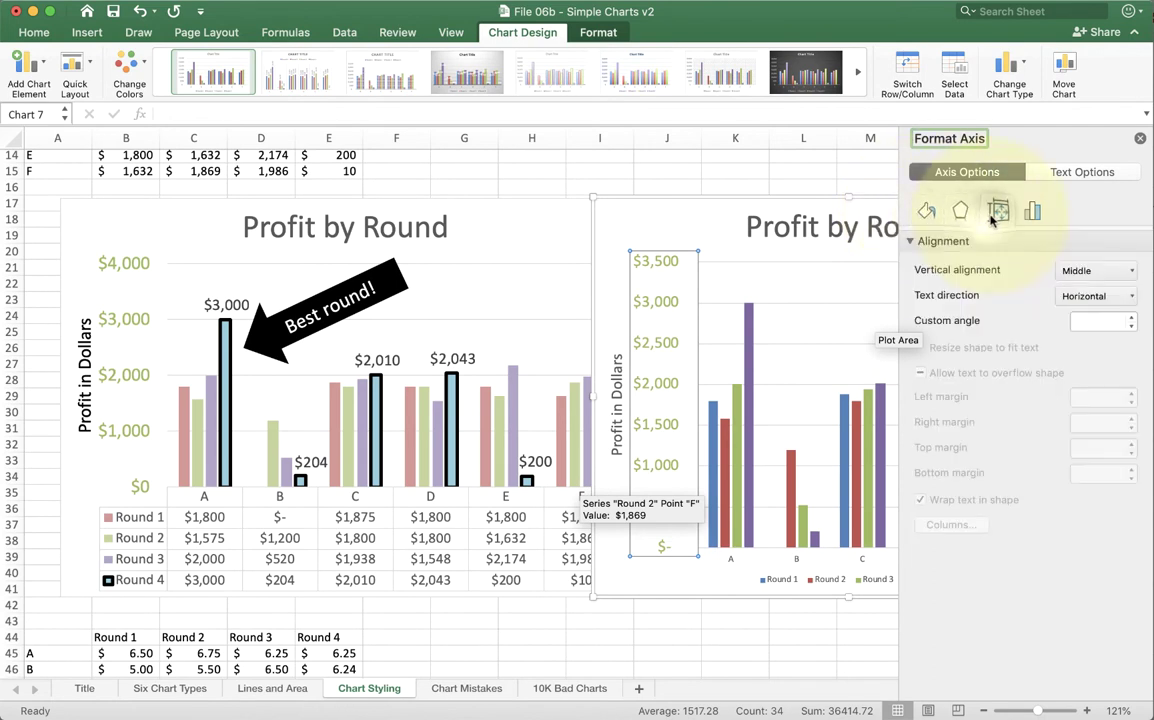
click(1033, 214)
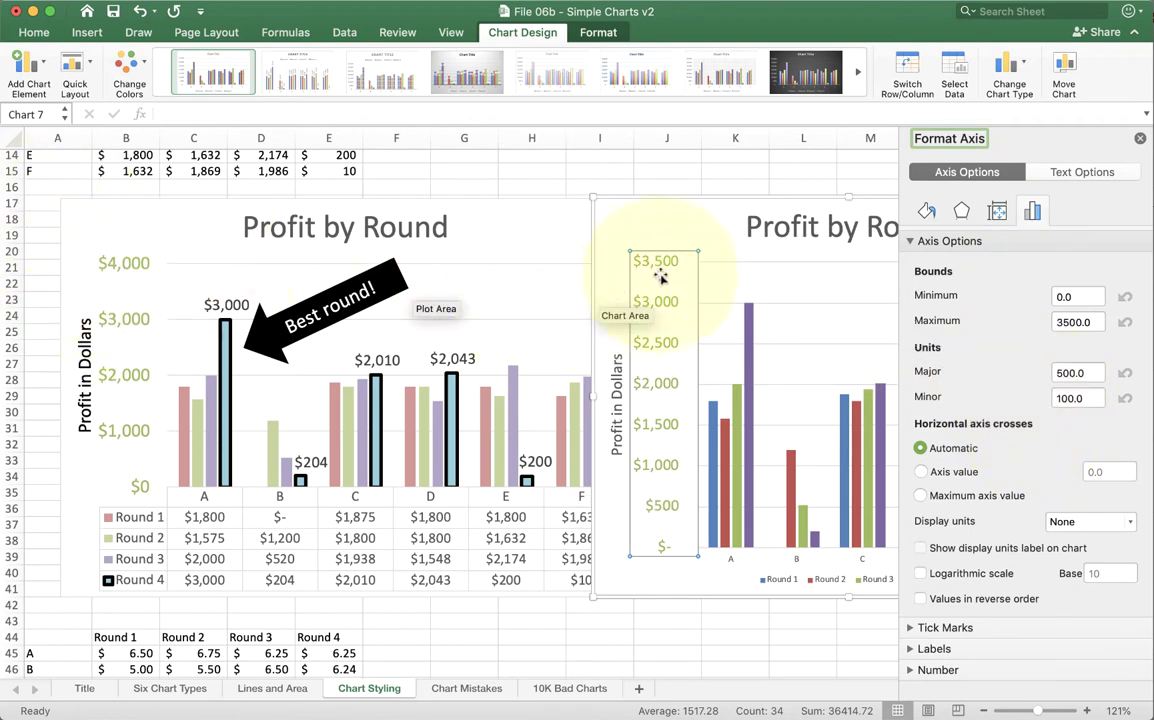
Set the axis Bounds Maximum to 4000 and the Major unit to 1000.
click(1098, 323)
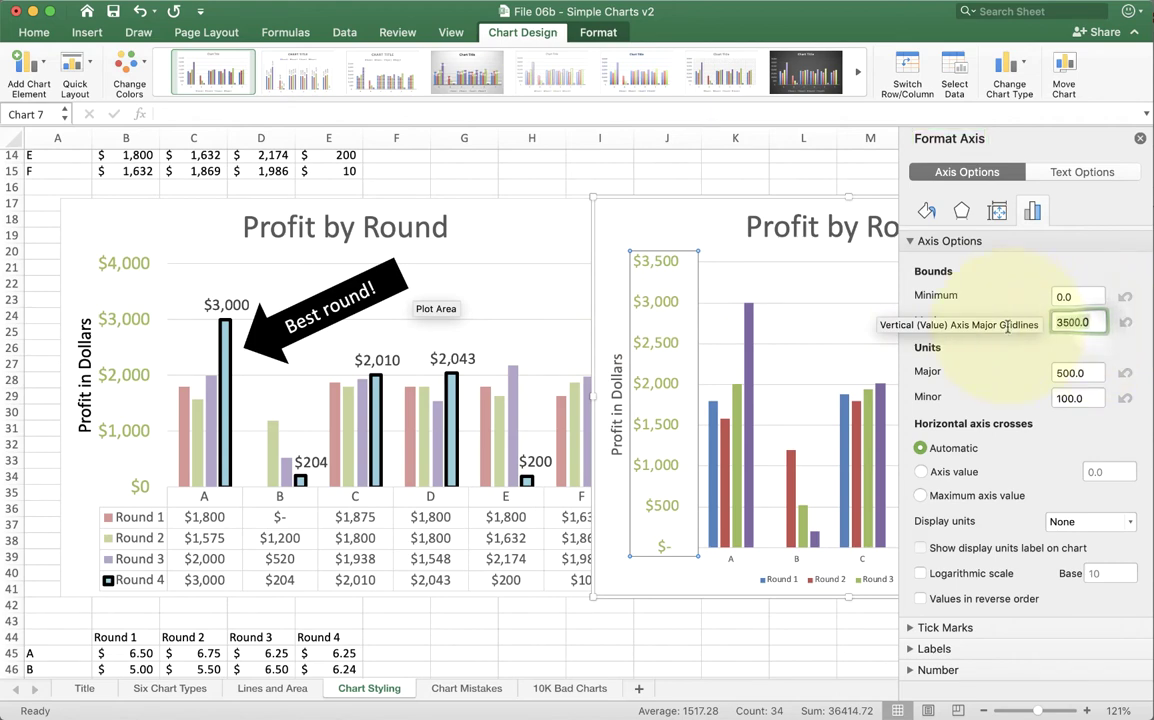
text(40)
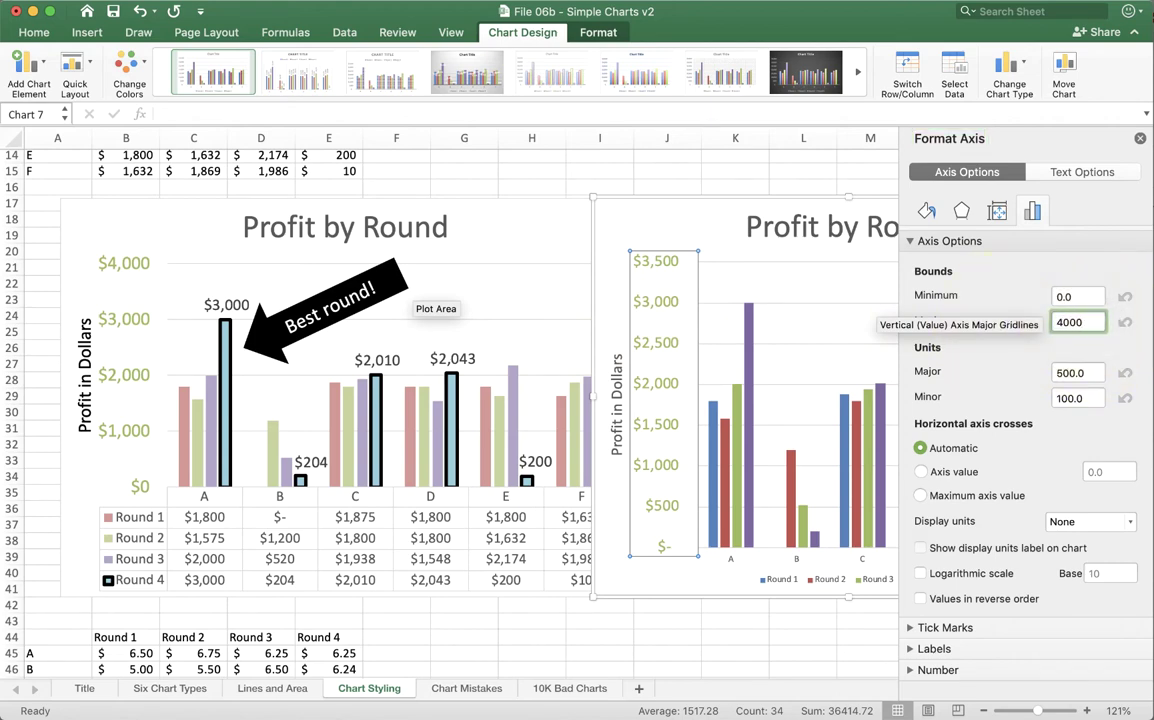
key(Tab)
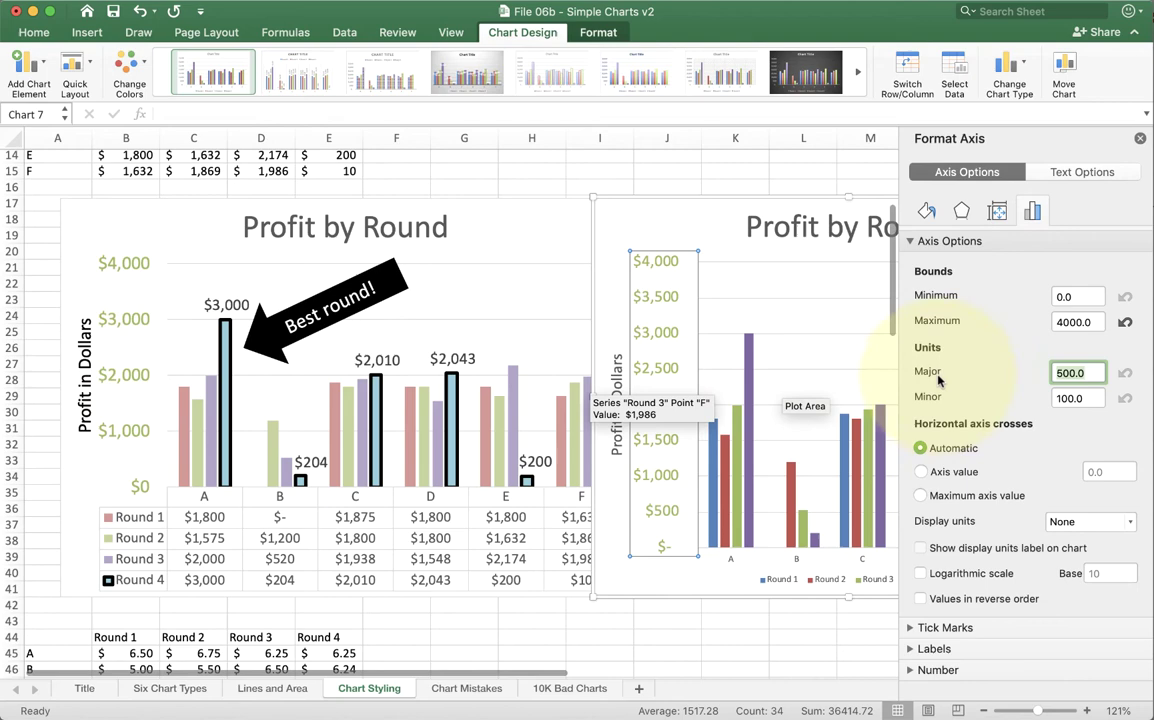
text(1)
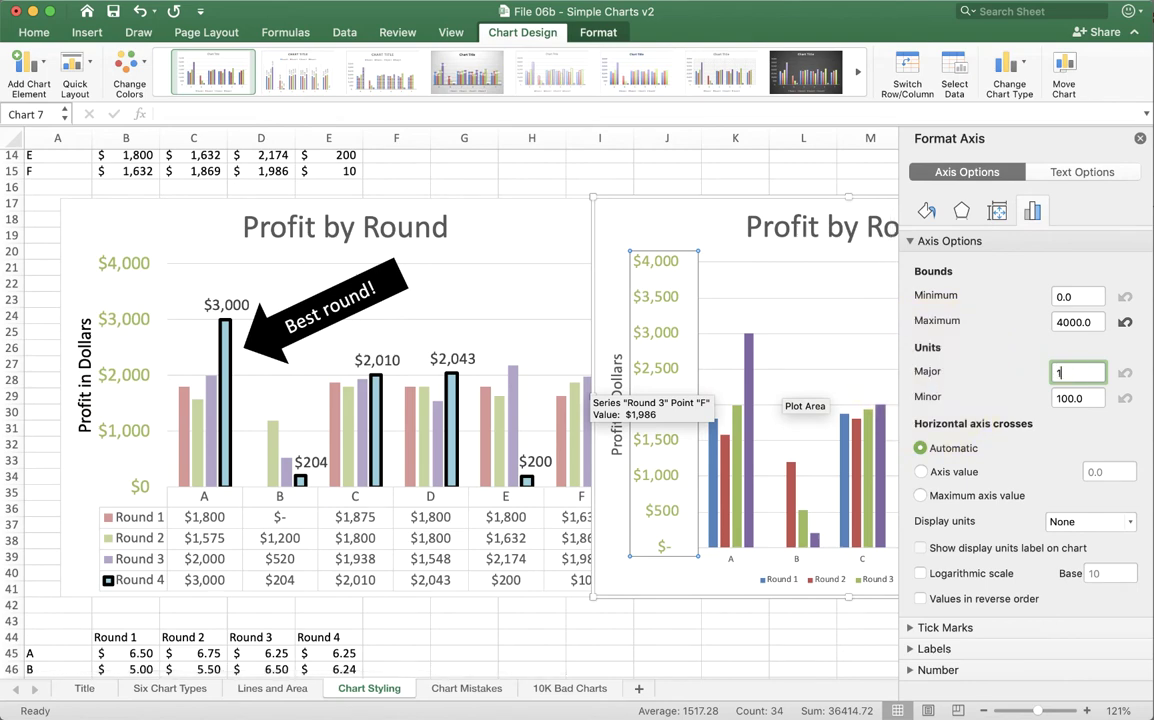
text(000)
key(Tab)
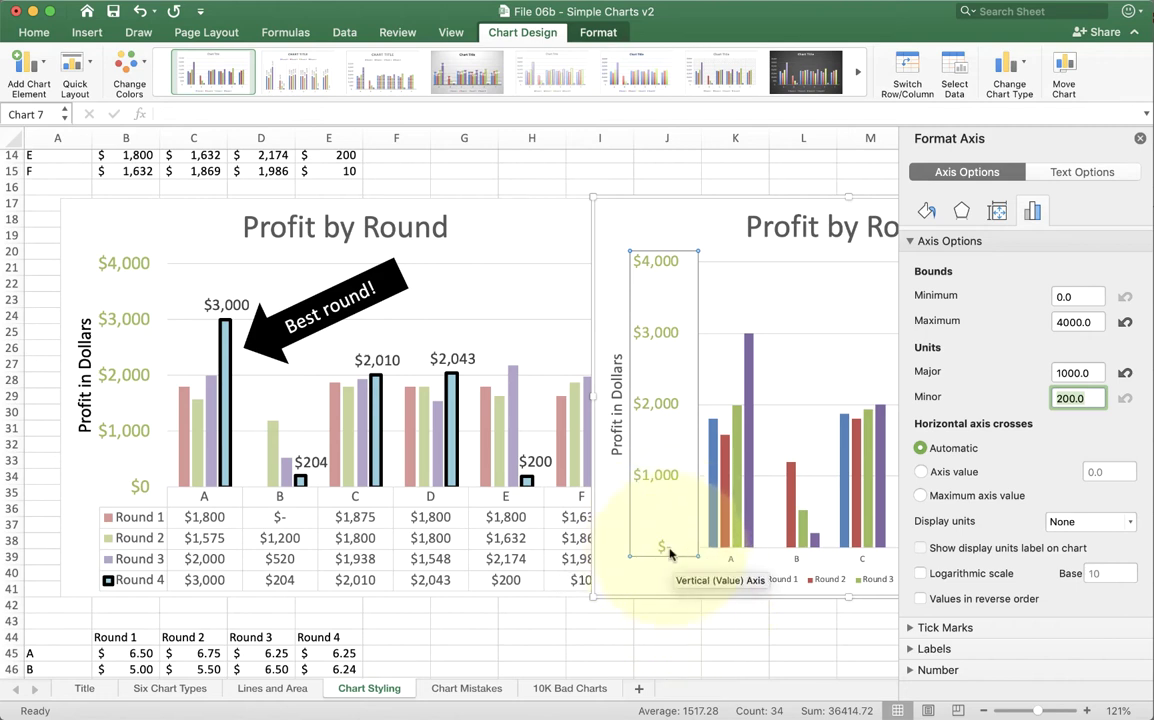
Set the value-axis number format to Currency with 2 decimal places.
click(940, 670)
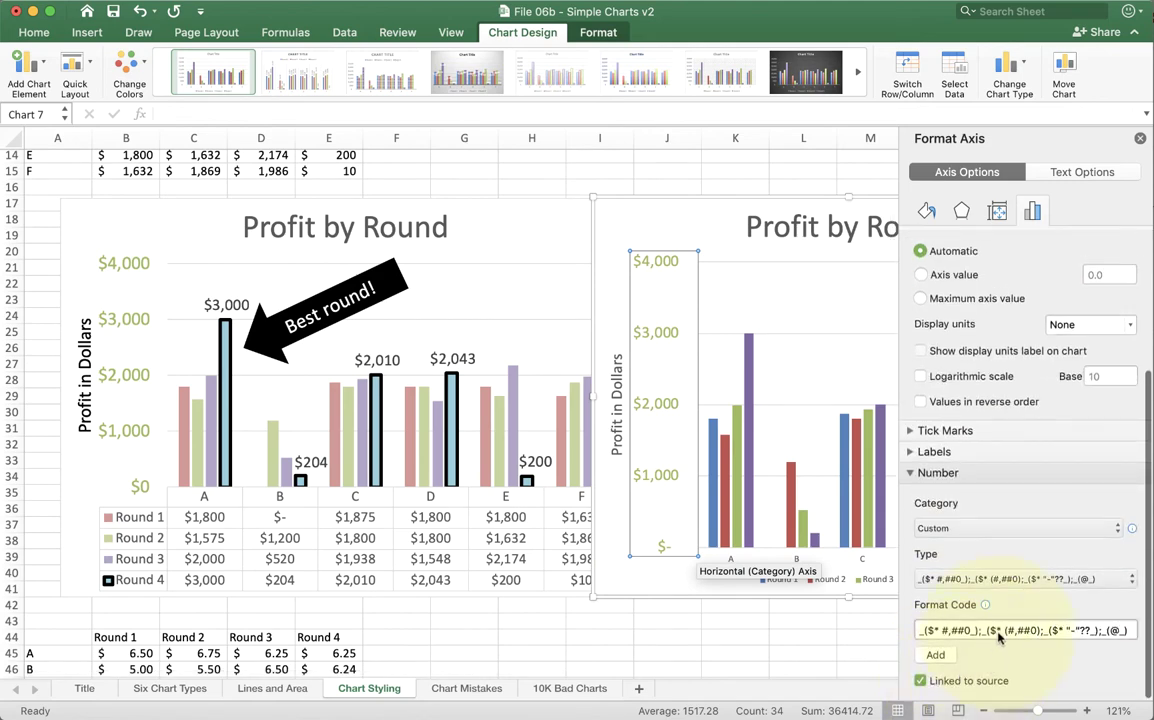
click(1013, 540)
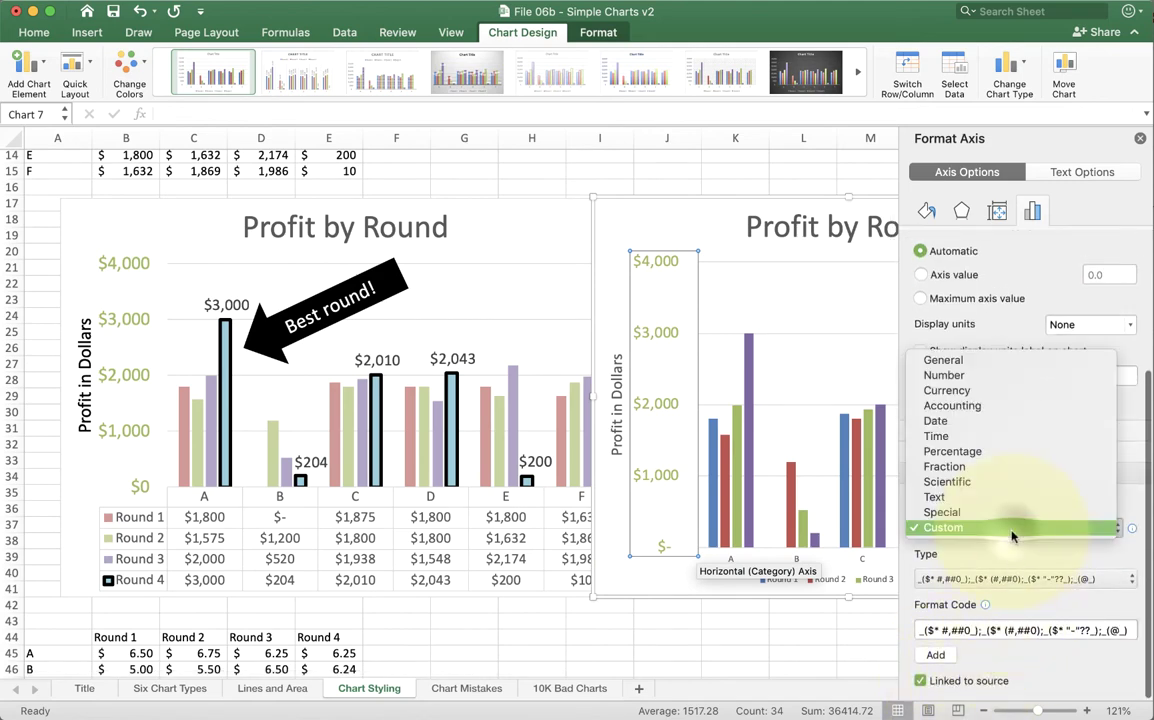
click(994, 392)
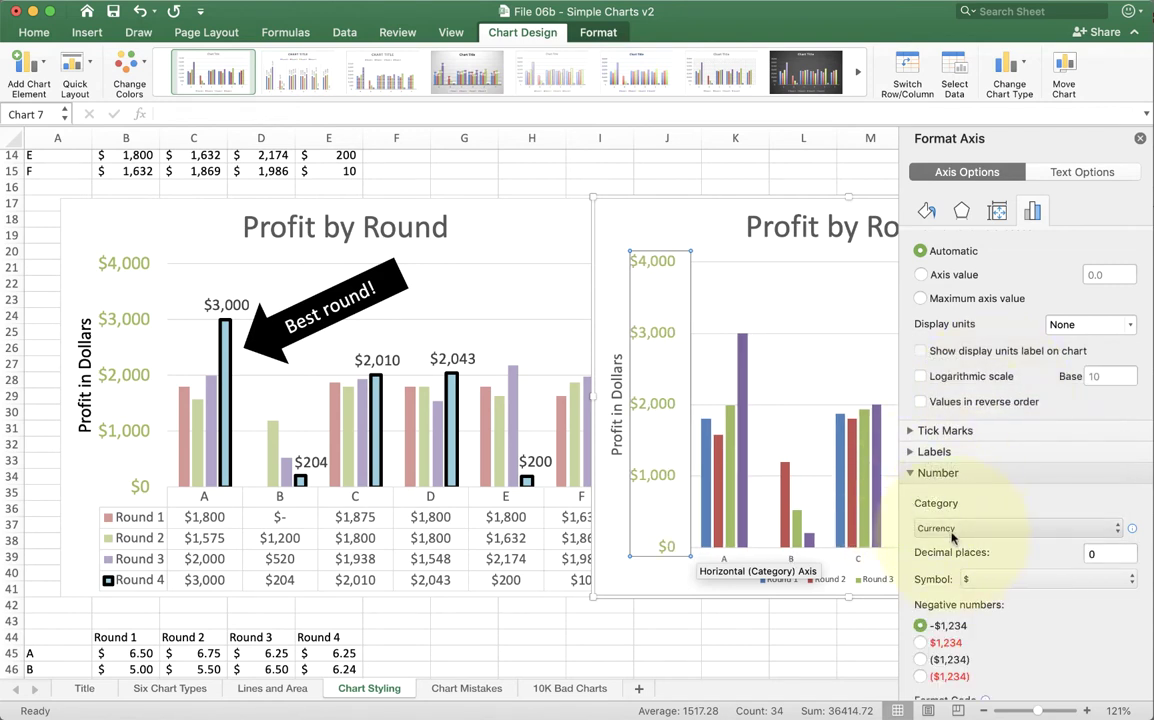
click(1093, 556)
key(BackSpace)
text(2)
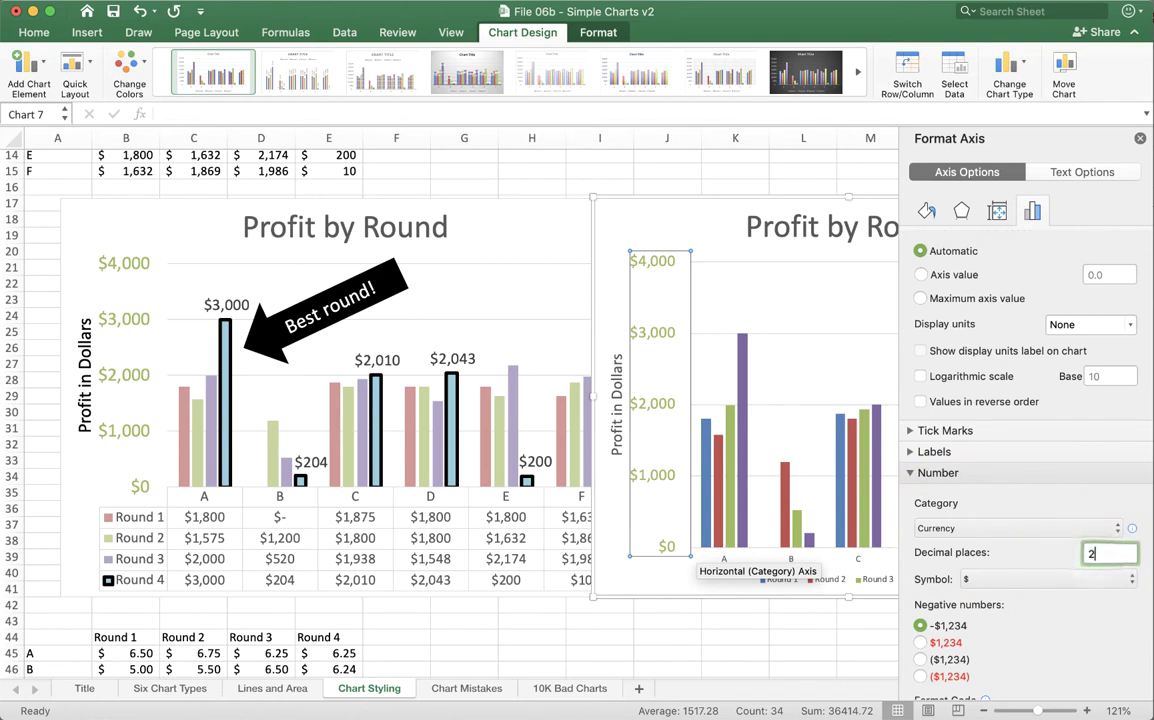
key(Tab)
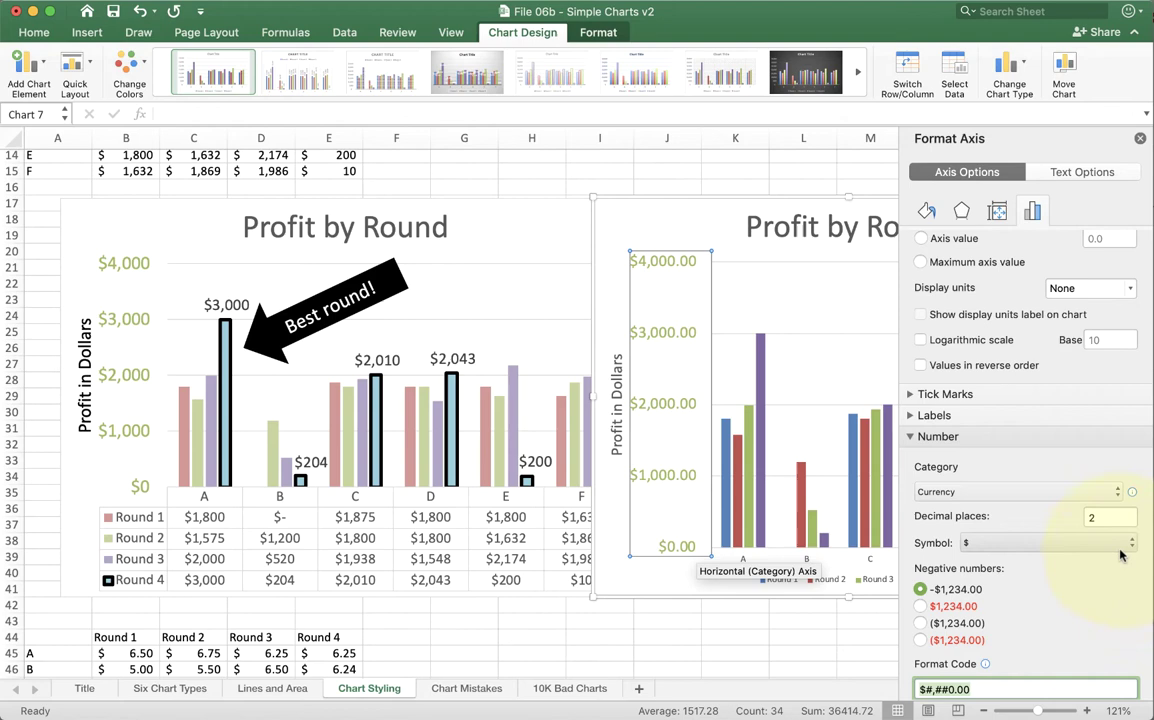
Change the Currency decimal places to 0 so labels read $0 to $4,000.
click(1095, 517)
key(BackSpace)
text(0)
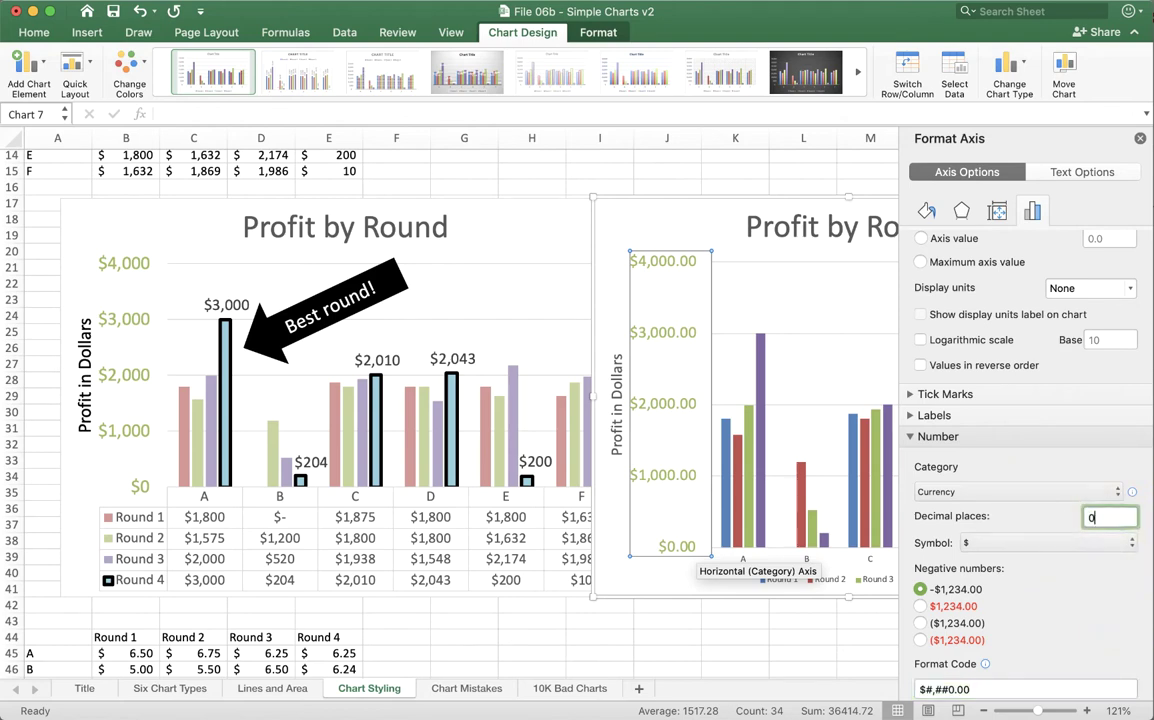
key(Tab)
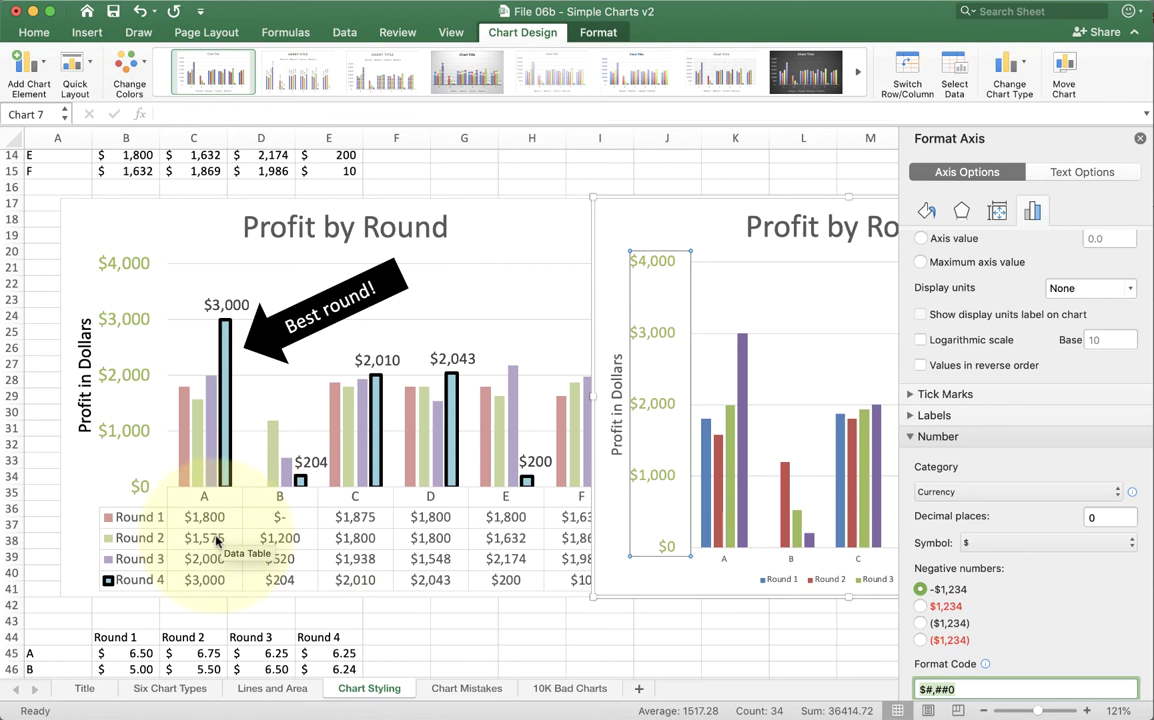
Add a data table with legend keys beneath the new chart.
click(656, 565)
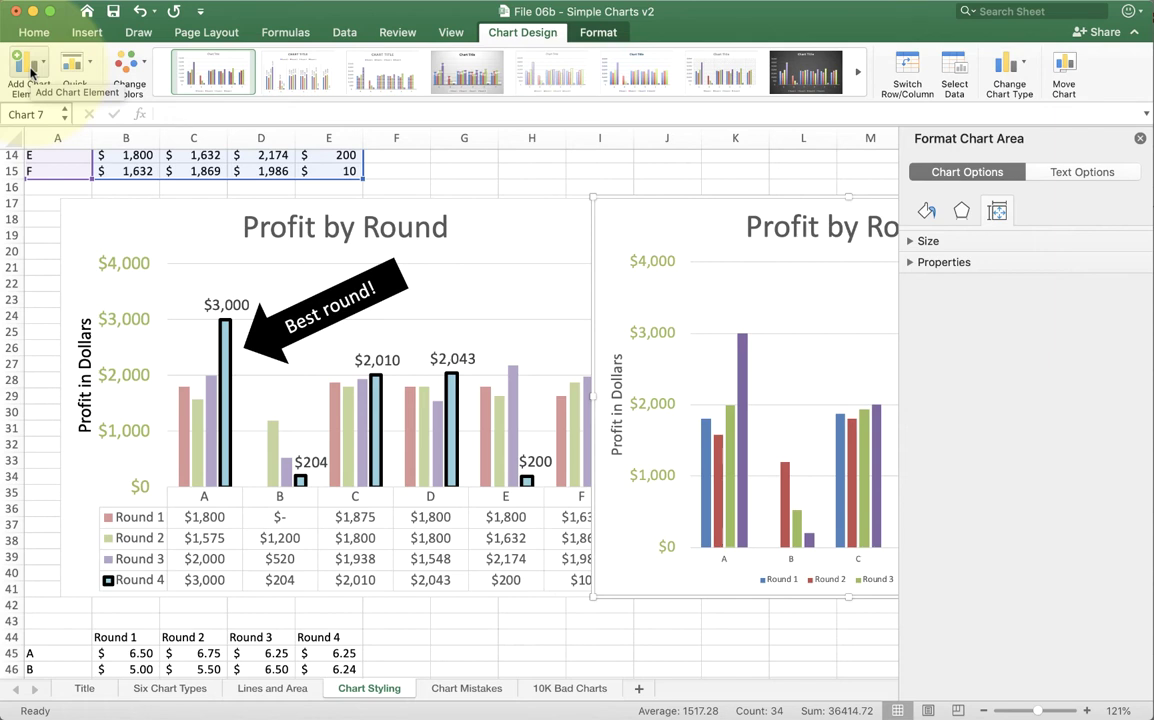
click(30, 70)
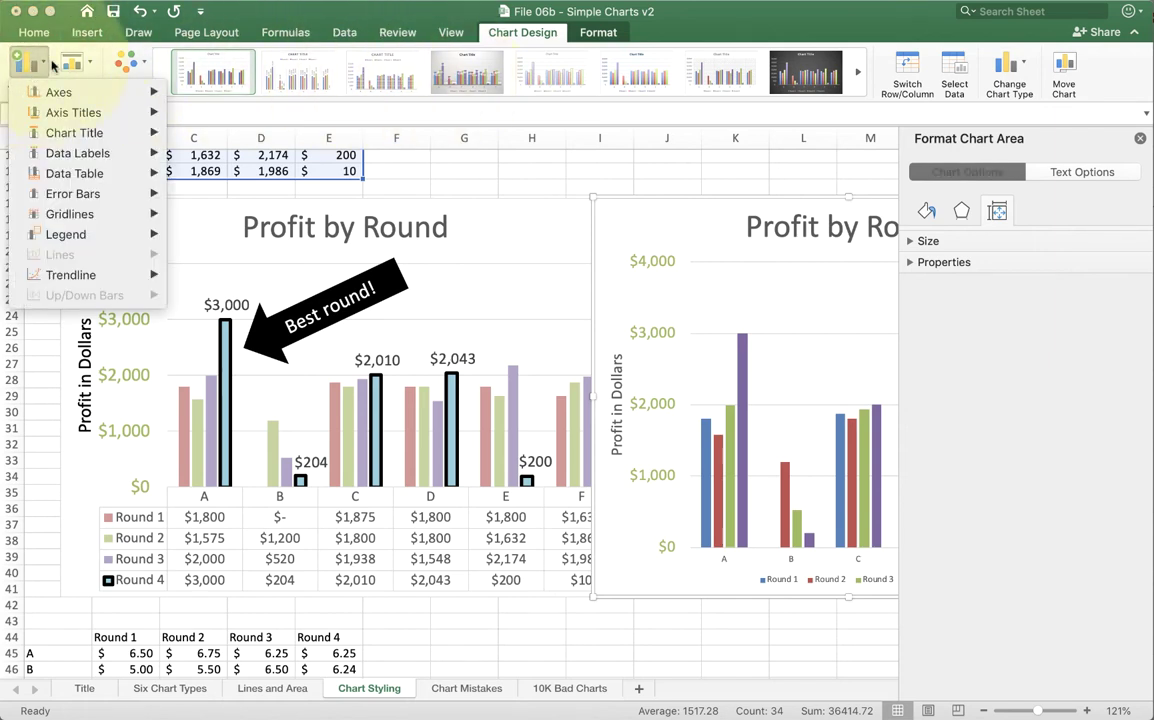
mouse_move(95, 195)
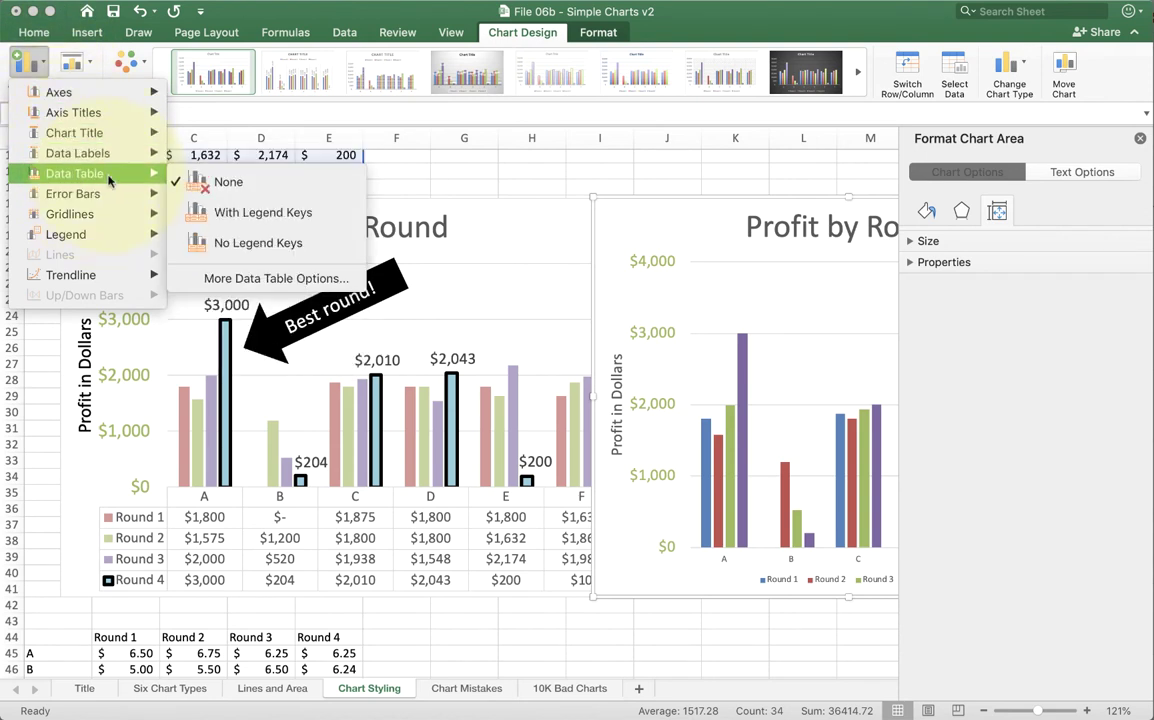
click(260, 213)
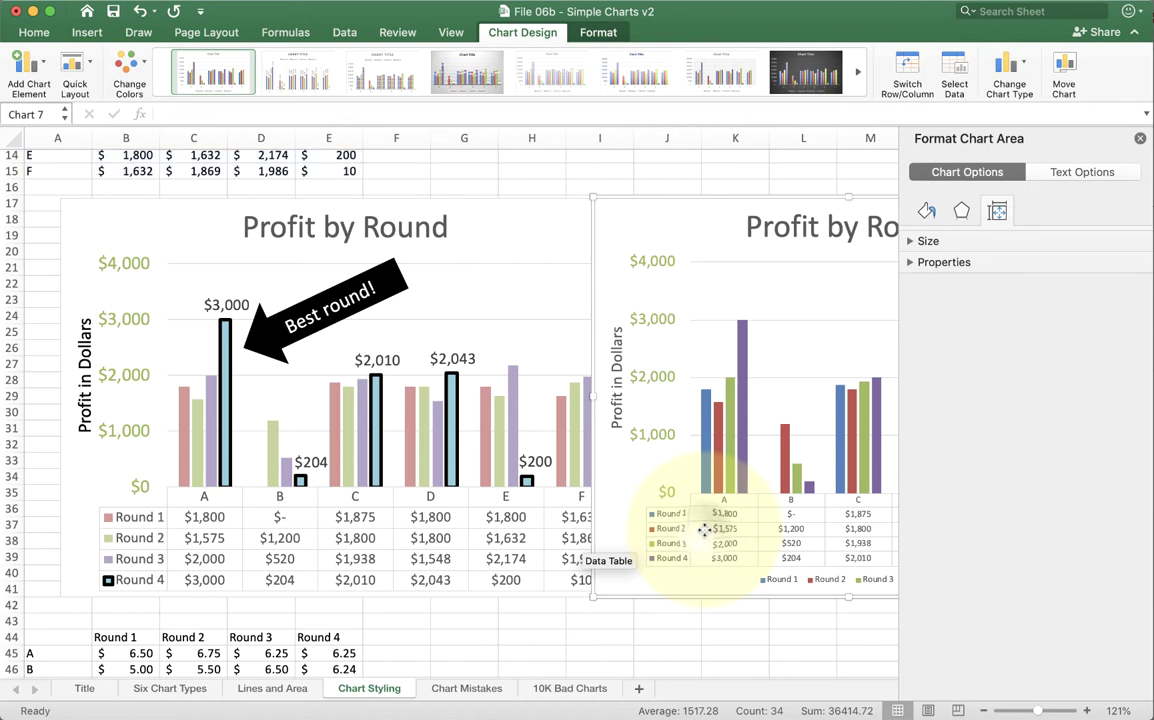
Enlarge all of the new chart's text to 14 pt.
click(690, 500)
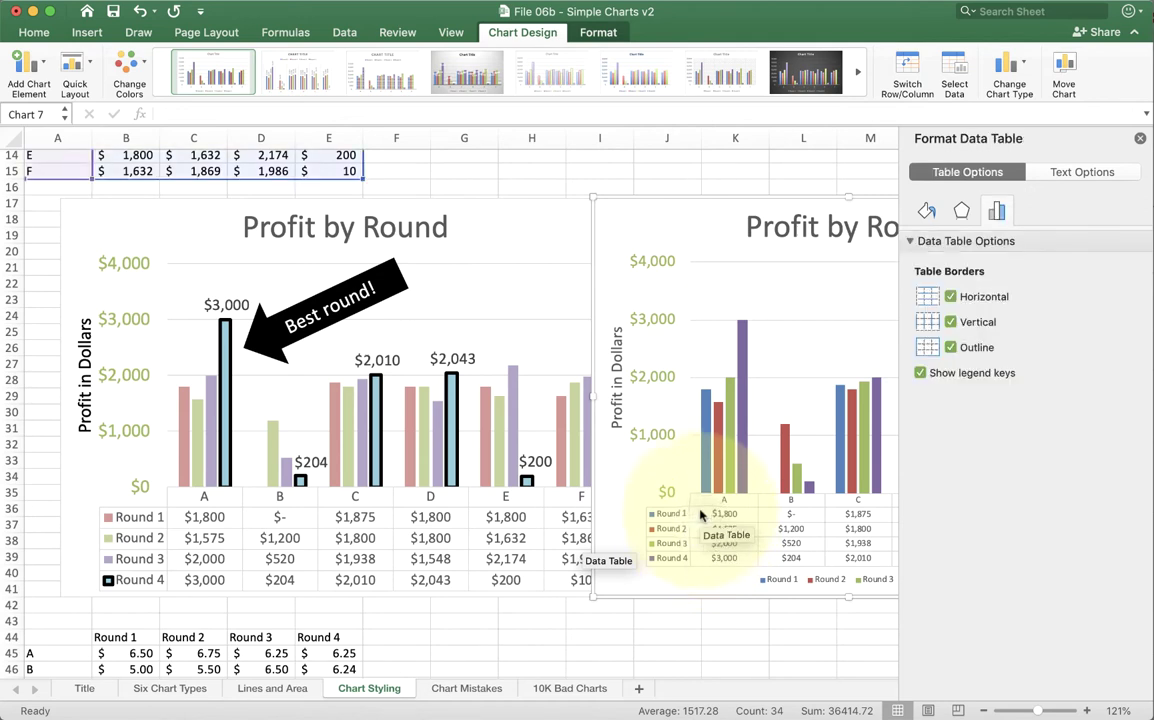
click(690, 485)
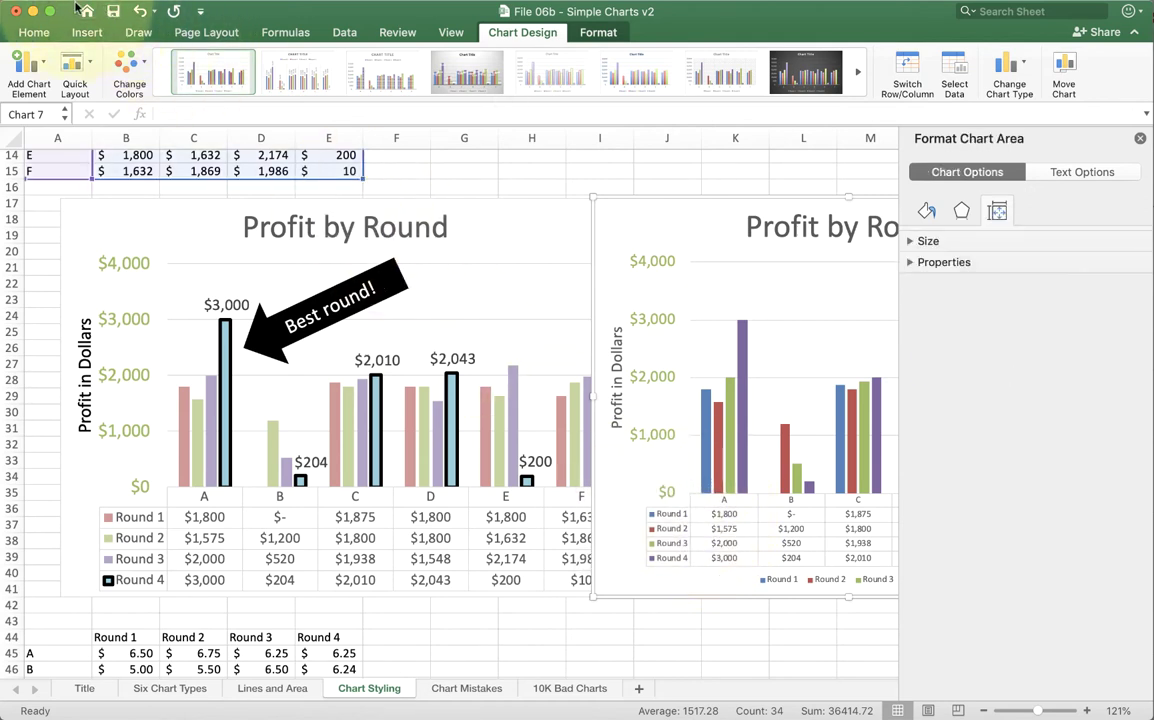
click(34, 32)
click(247, 60)
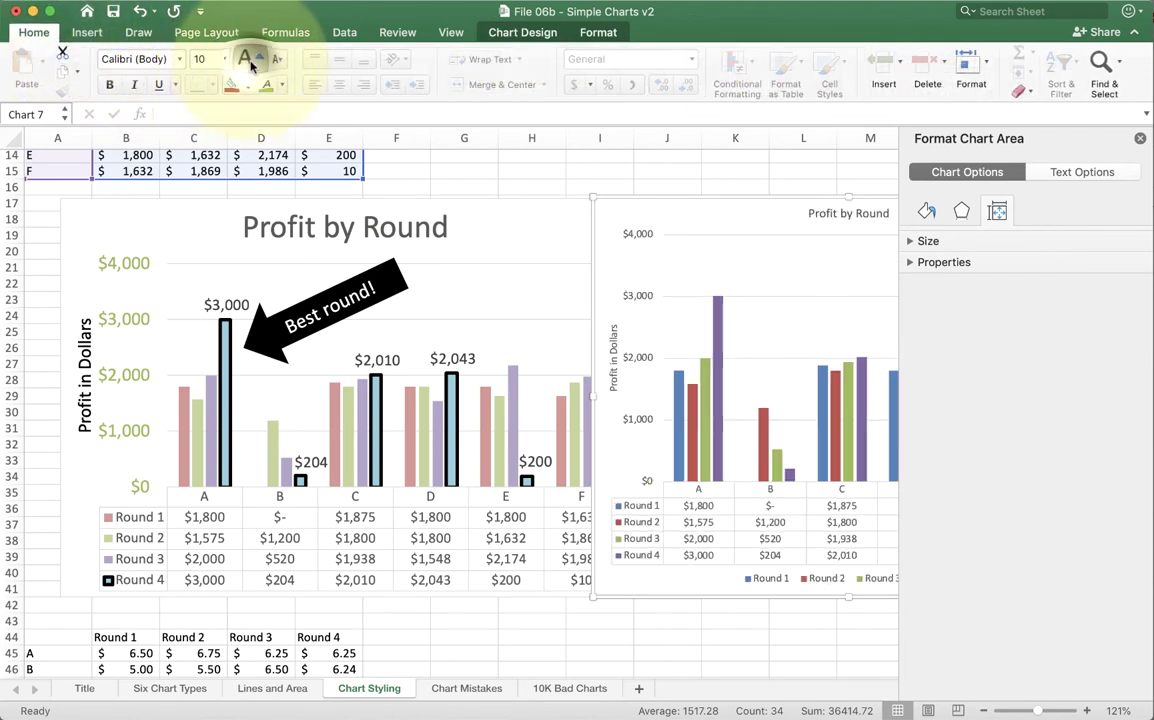
click(249, 60)
click(249, 60)
click(250, 60)
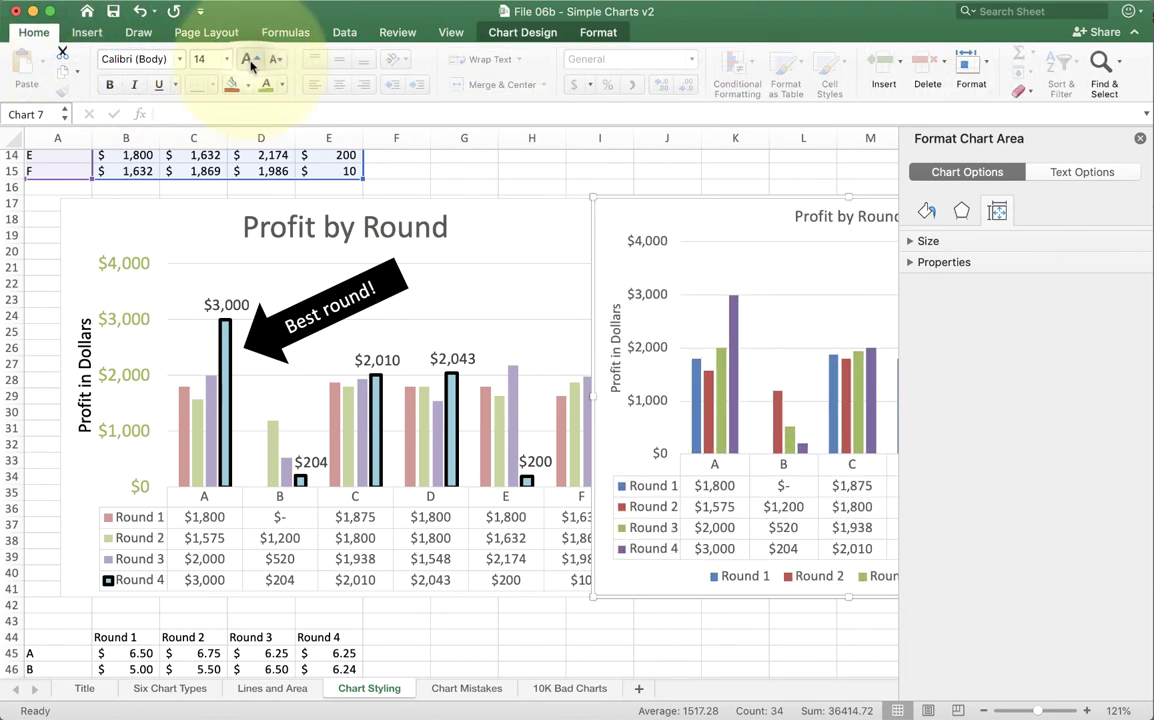
Delete the new chart's separate legend, leaving the data table keys to label Rounds 1–4.
click(744, 587)
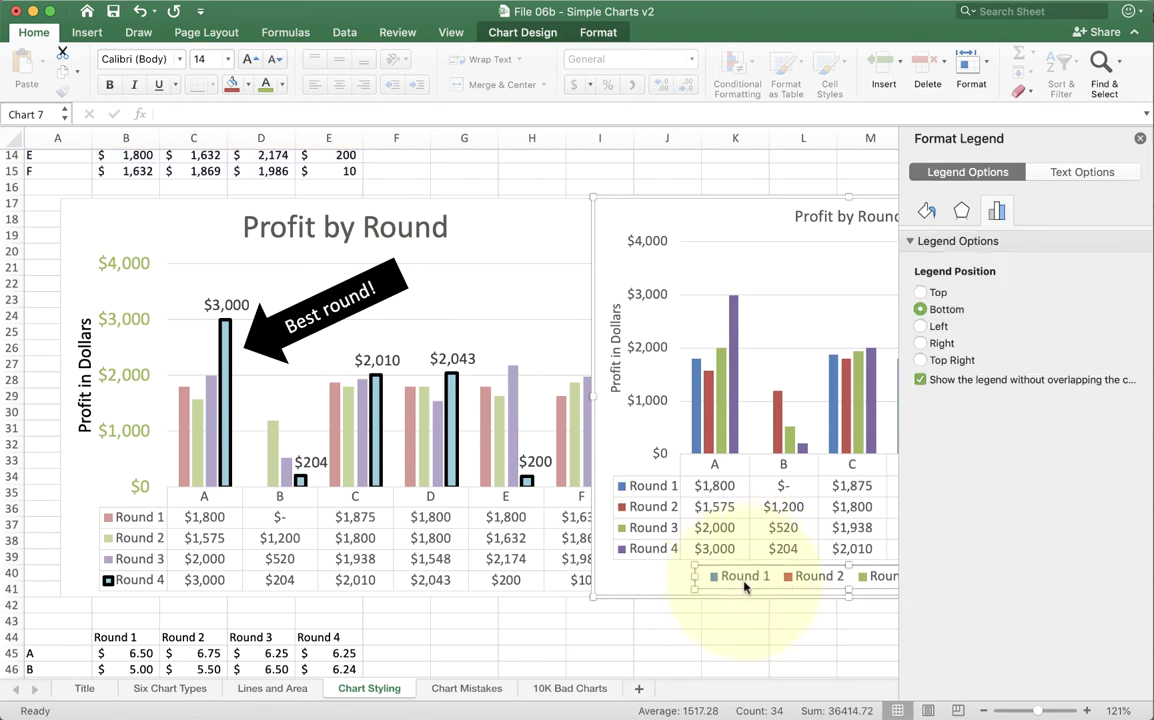
key(Delete)
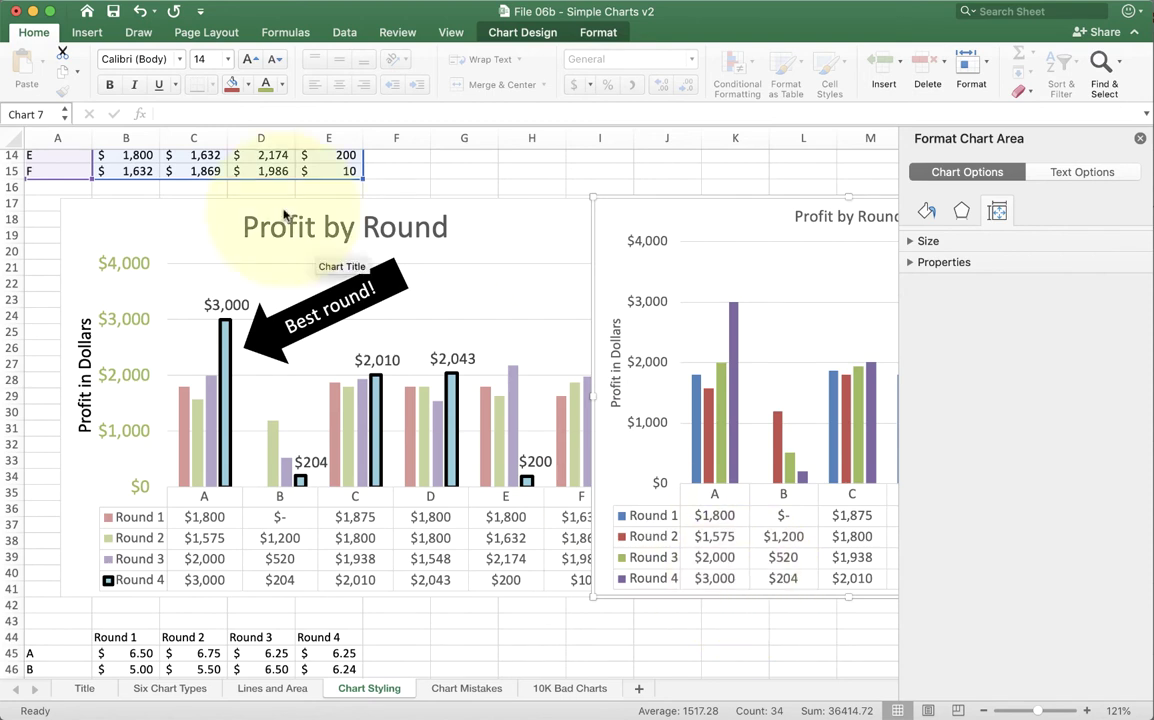
click(522, 32)
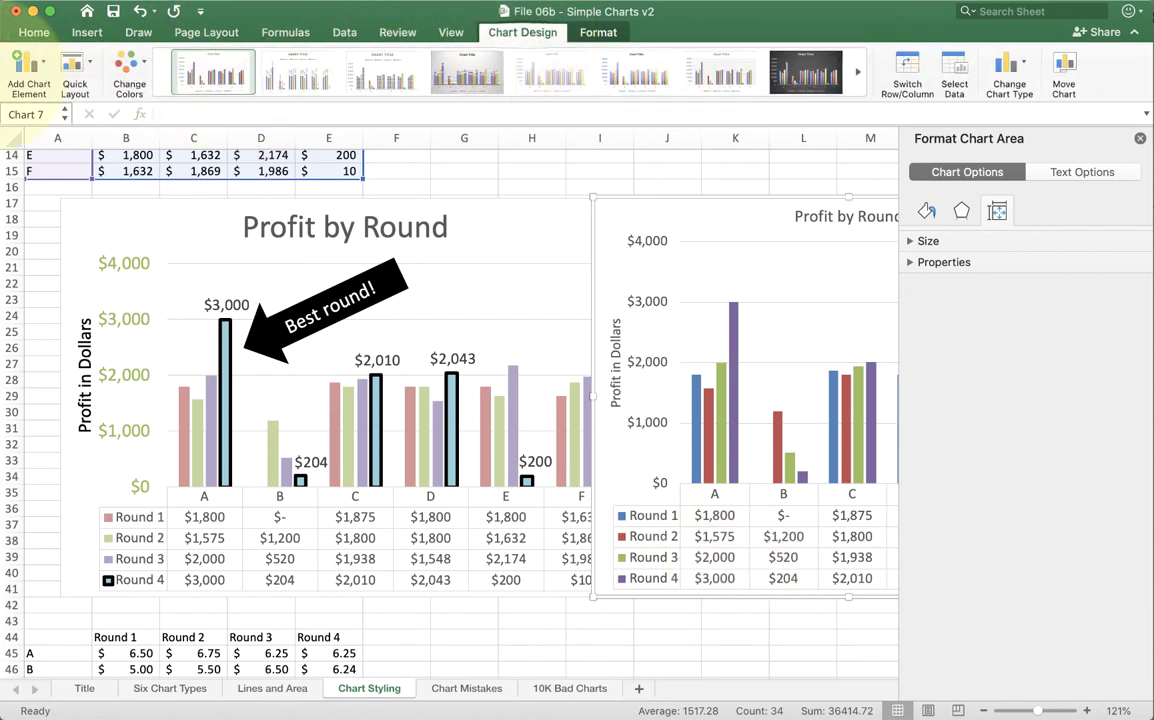
click(27, 68)
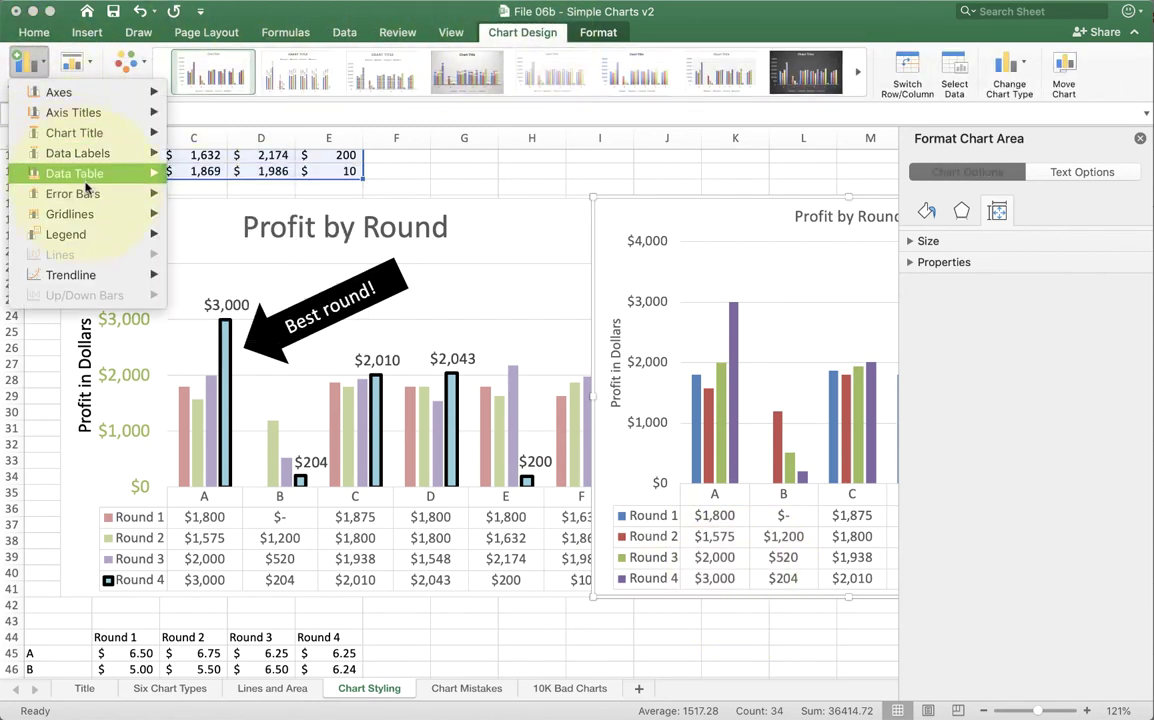
mouse_move(85, 155)
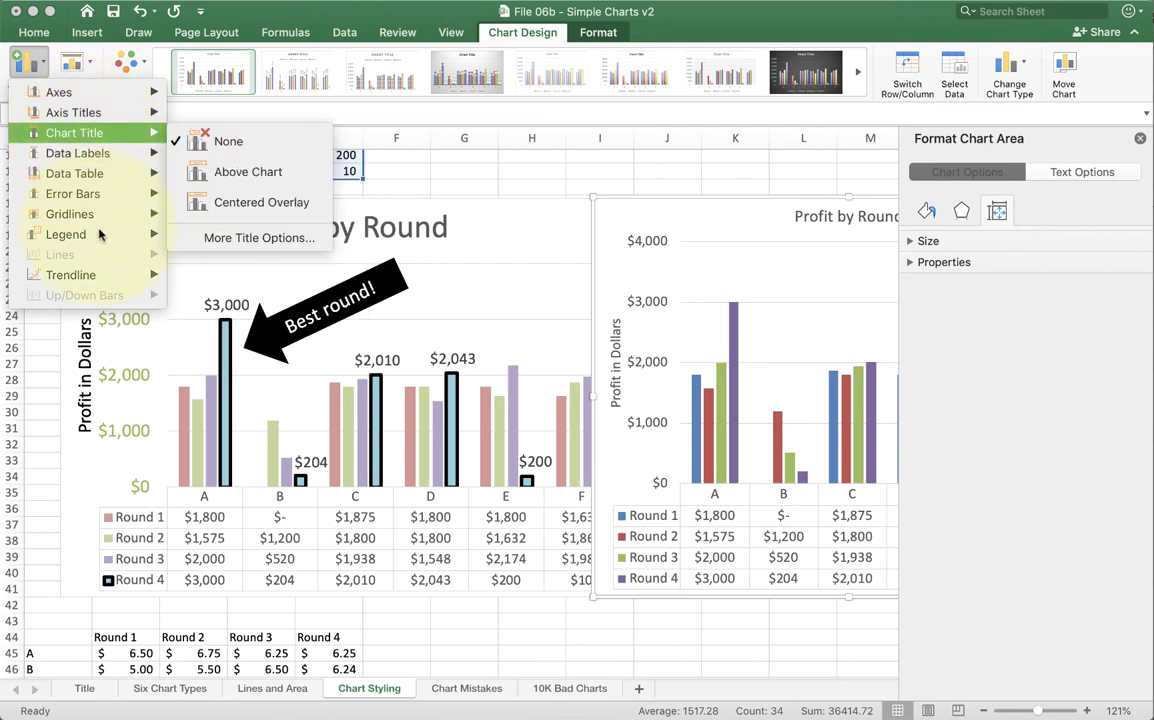
mouse_move(99, 236)
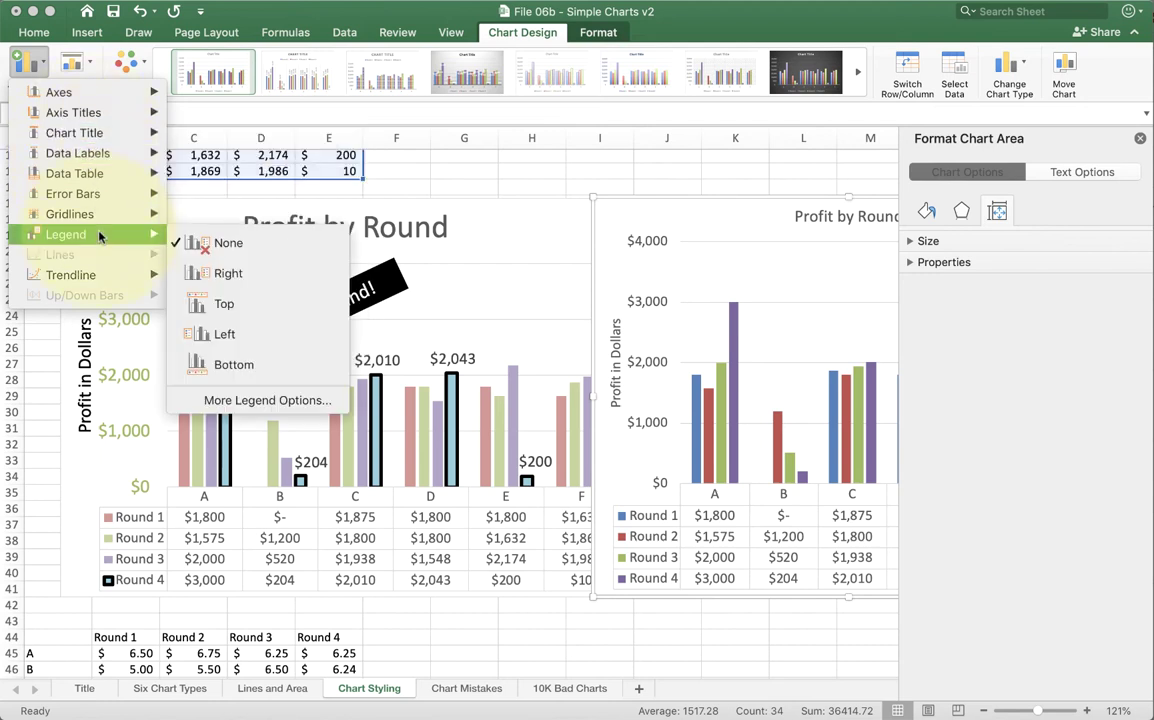
click(533, 186)
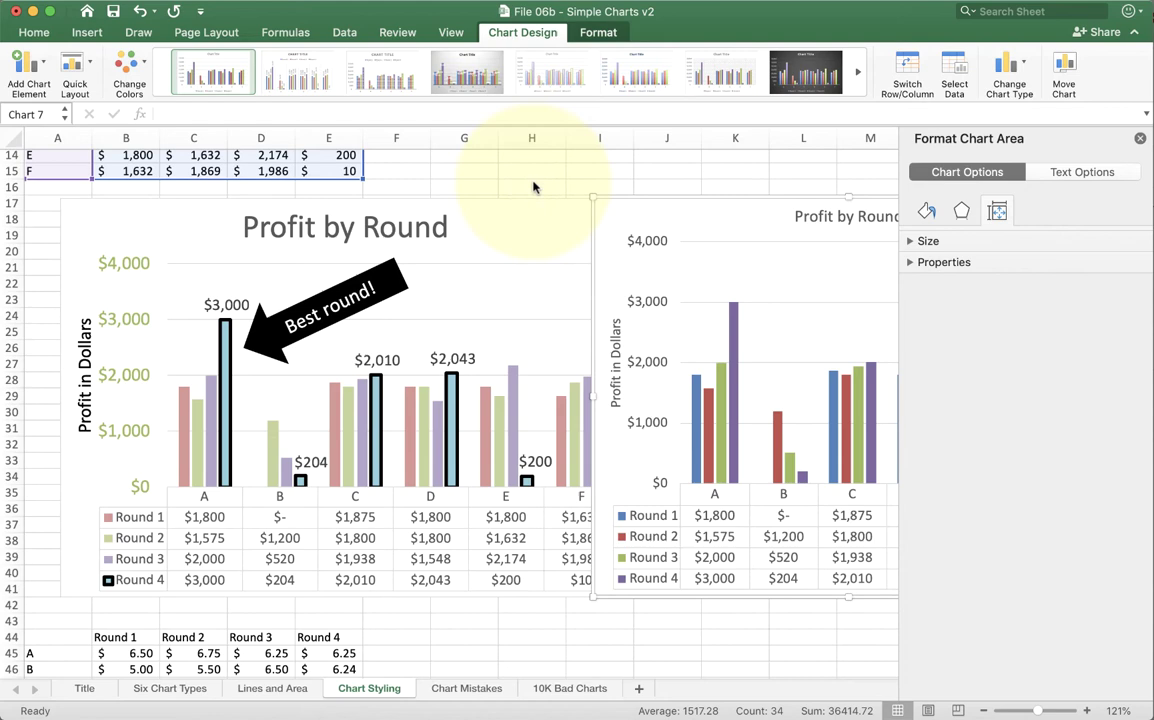
scroll(533, 186, right, 3)
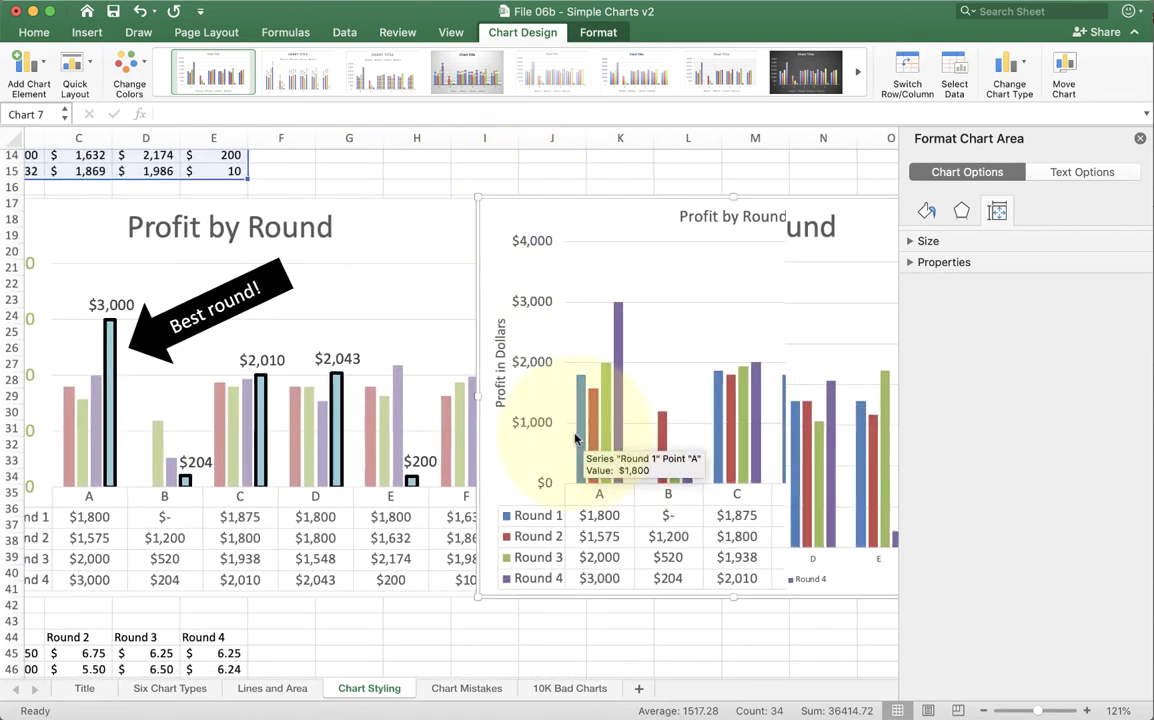
scroll(560, 452, left, 3)
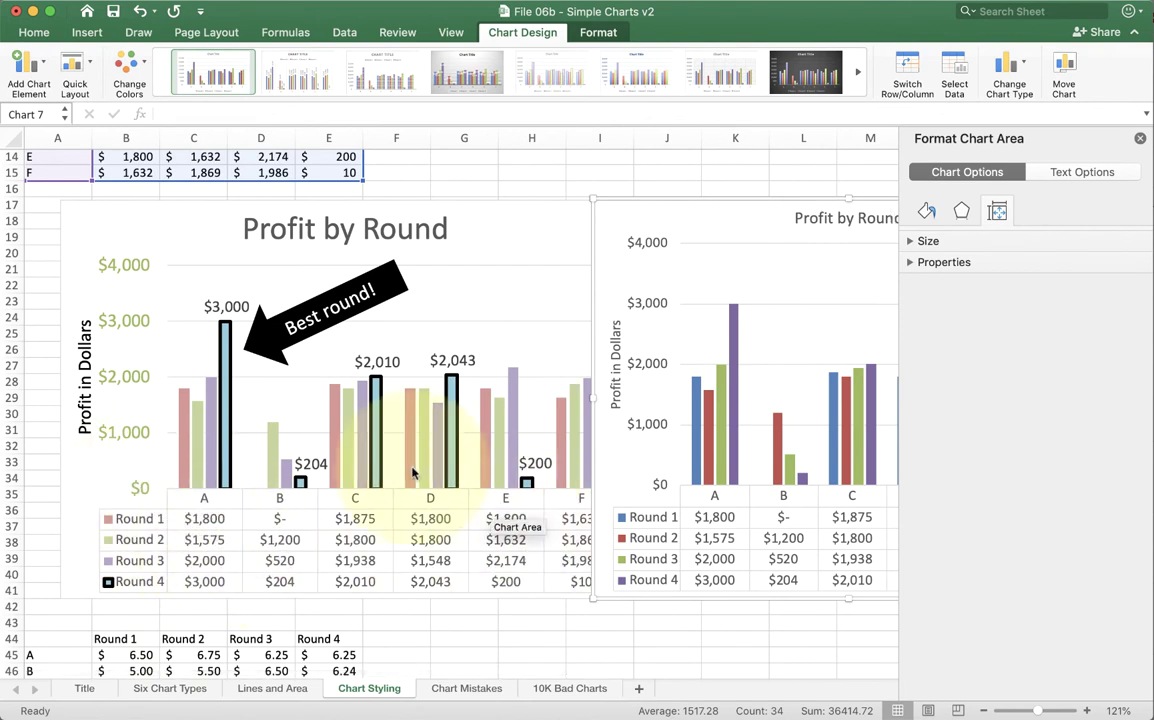
Apply the colourful red, purple, orange and dark red palette to the new chart's four rounds.
click(607, 36)
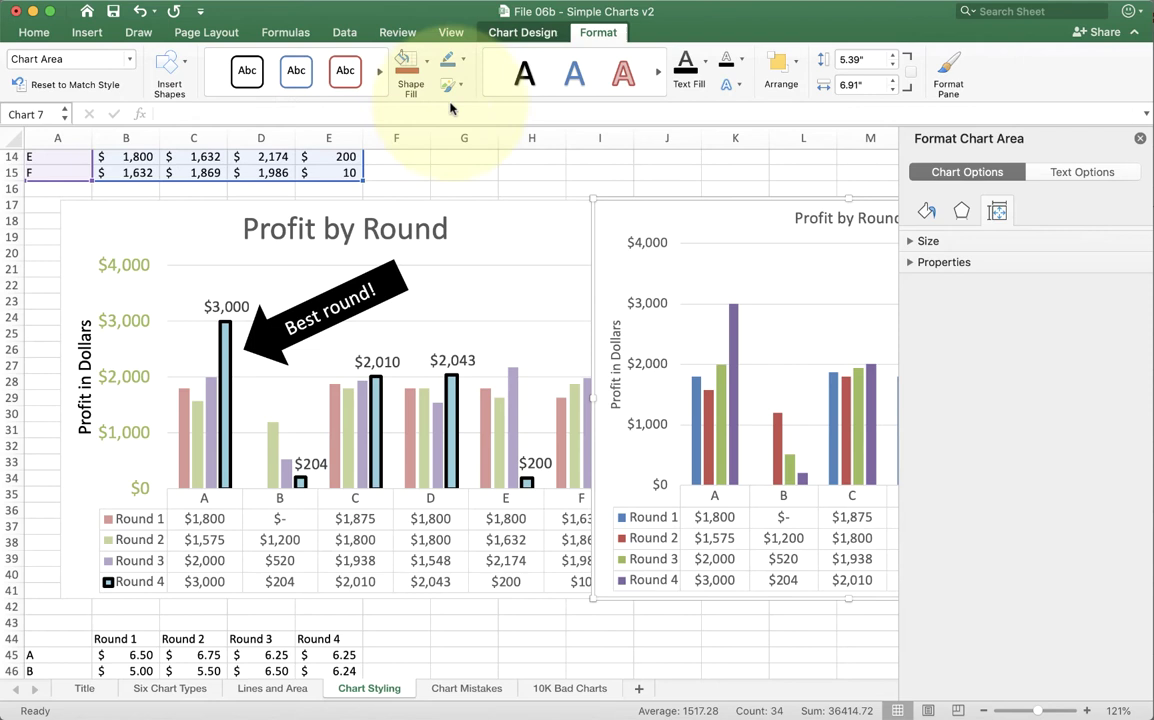
click(528, 33)
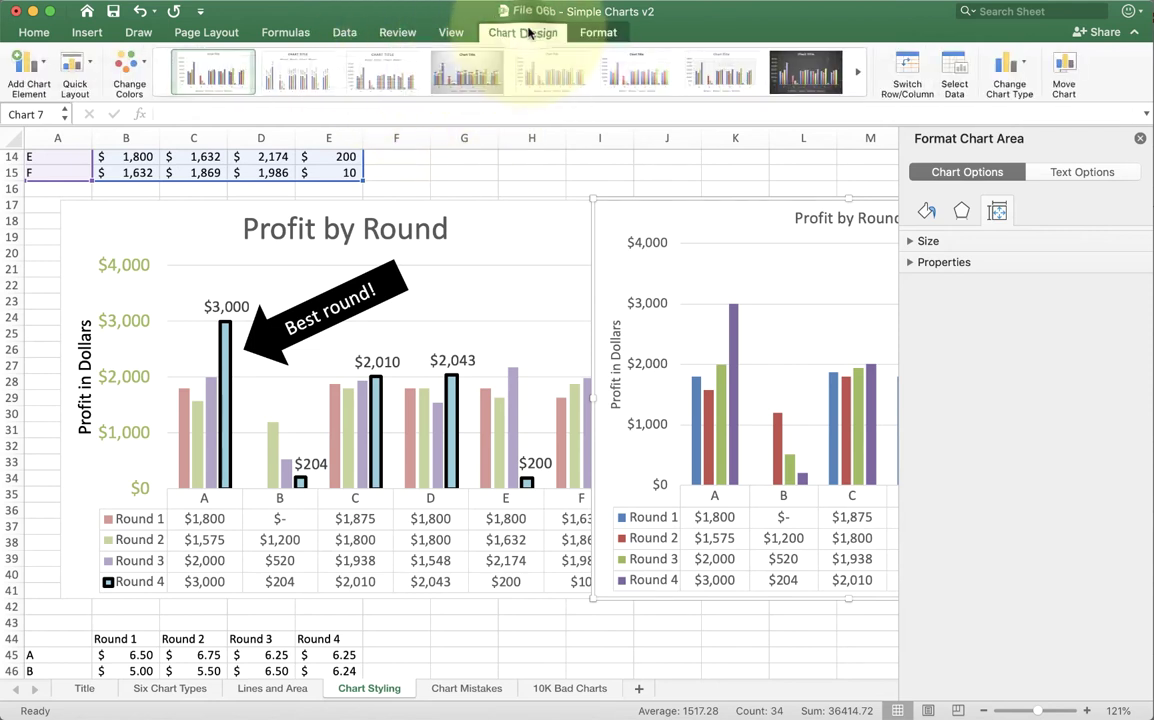
click(128, 66)
click(197, 180)
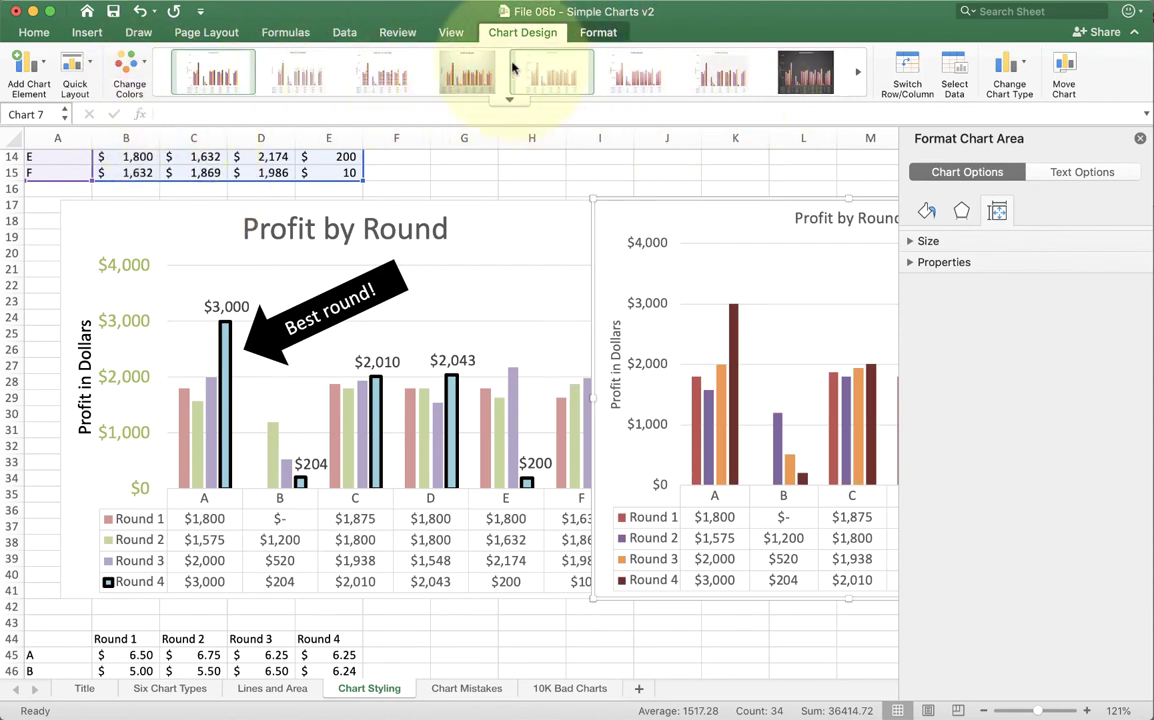
click(596, 32)
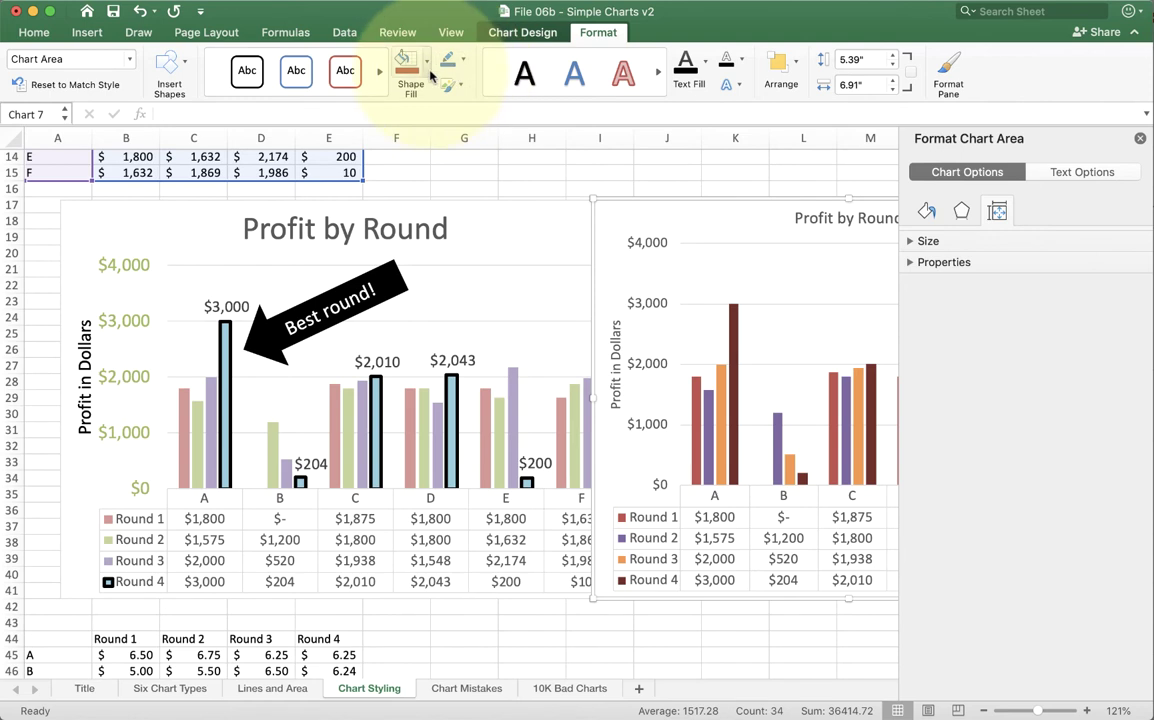
Fill the Round 1 bars light pink and the Round 2 bars light green.
click(695, 397)
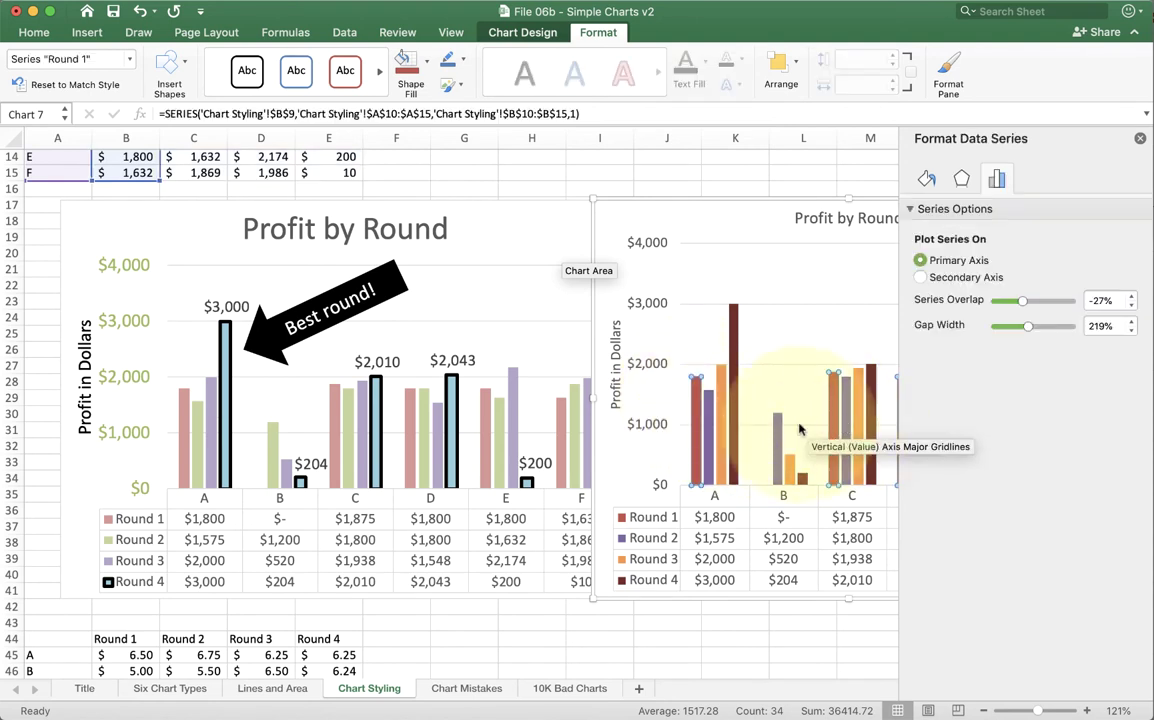
click(429, 62)
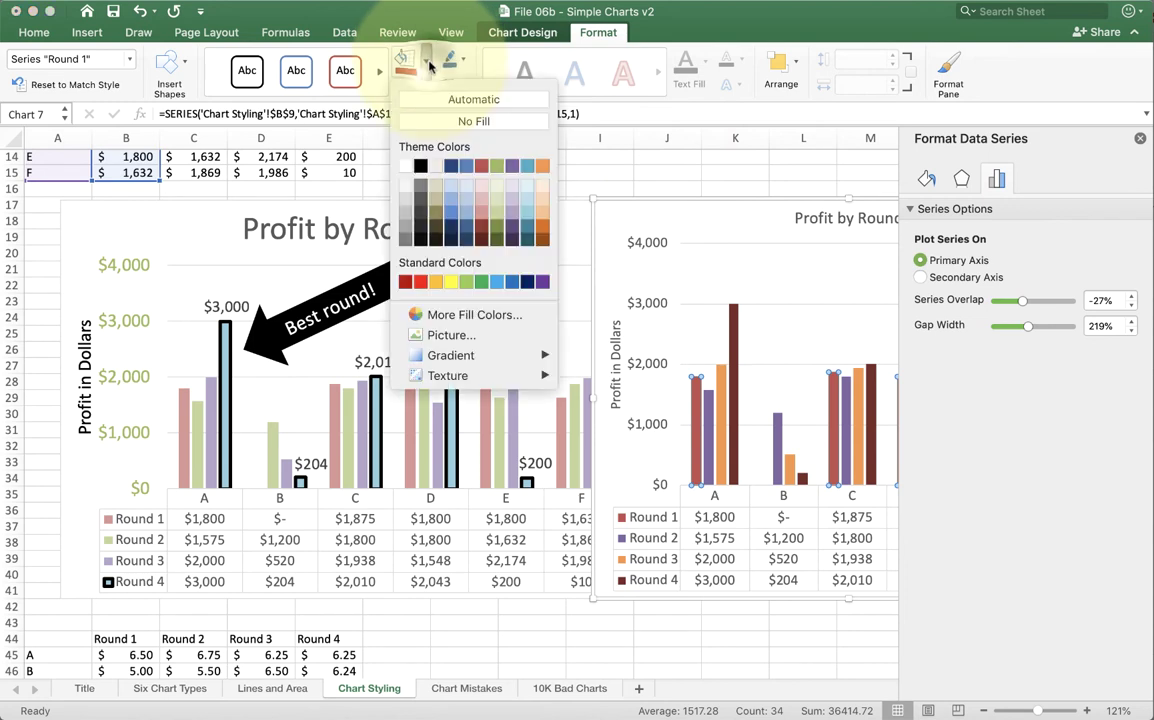
click(482, 205)
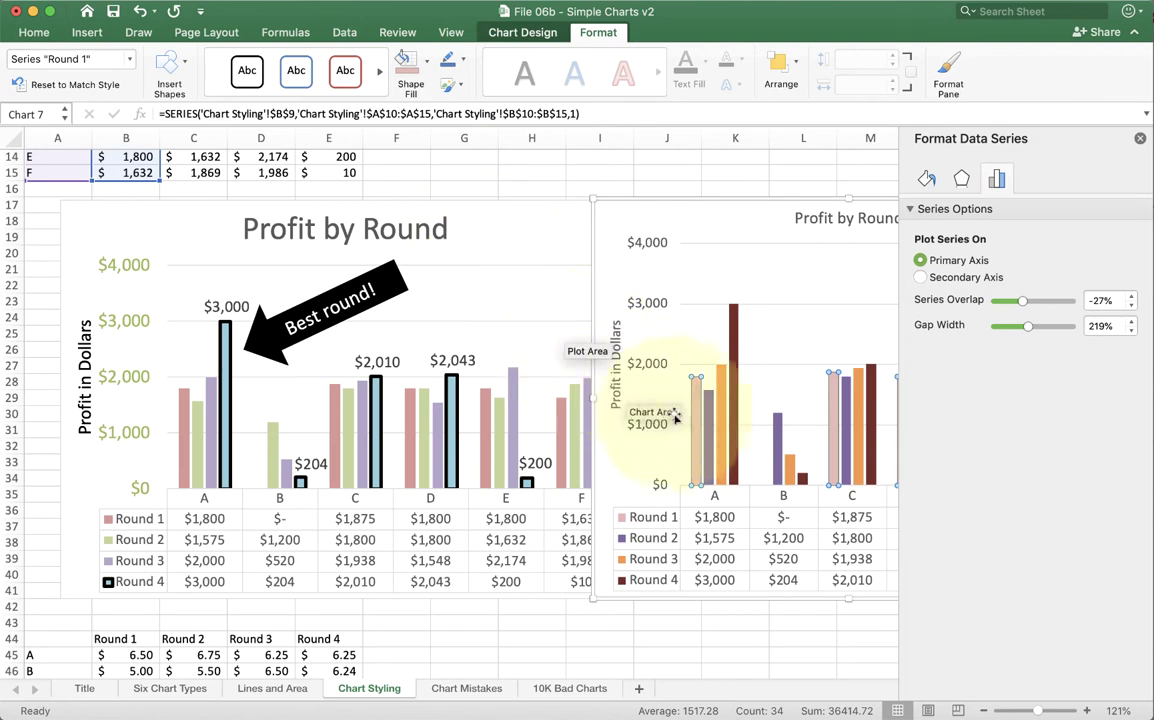
click(709, 421)
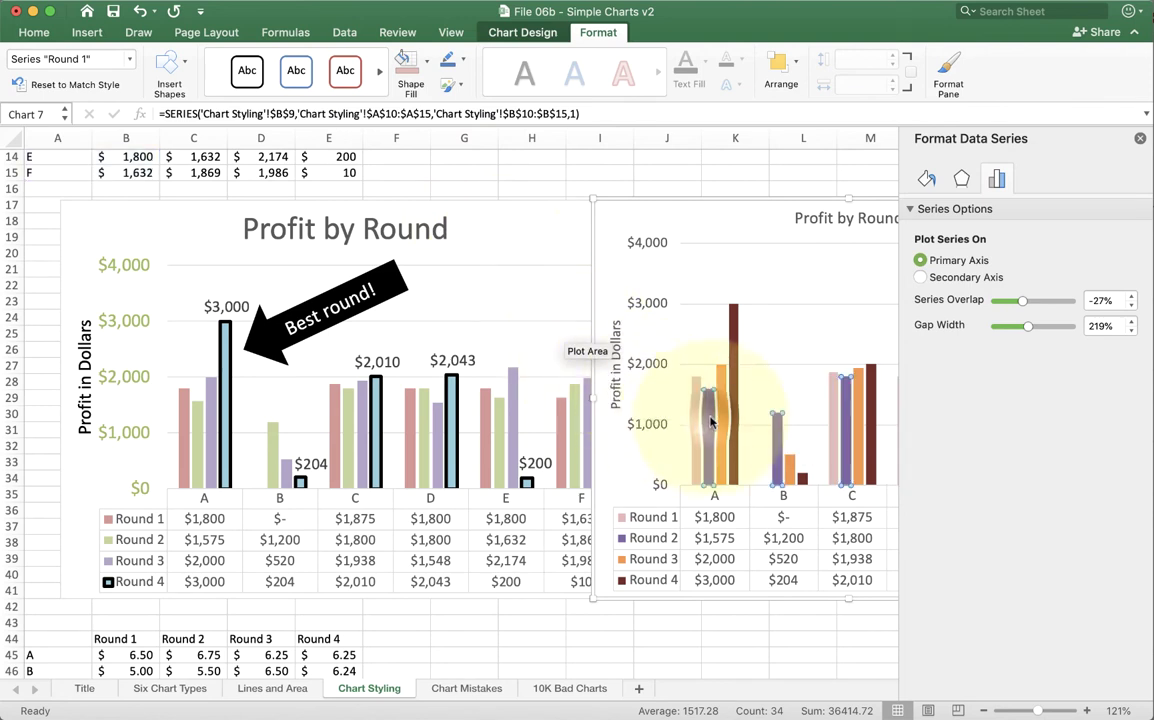
click(426, 60)
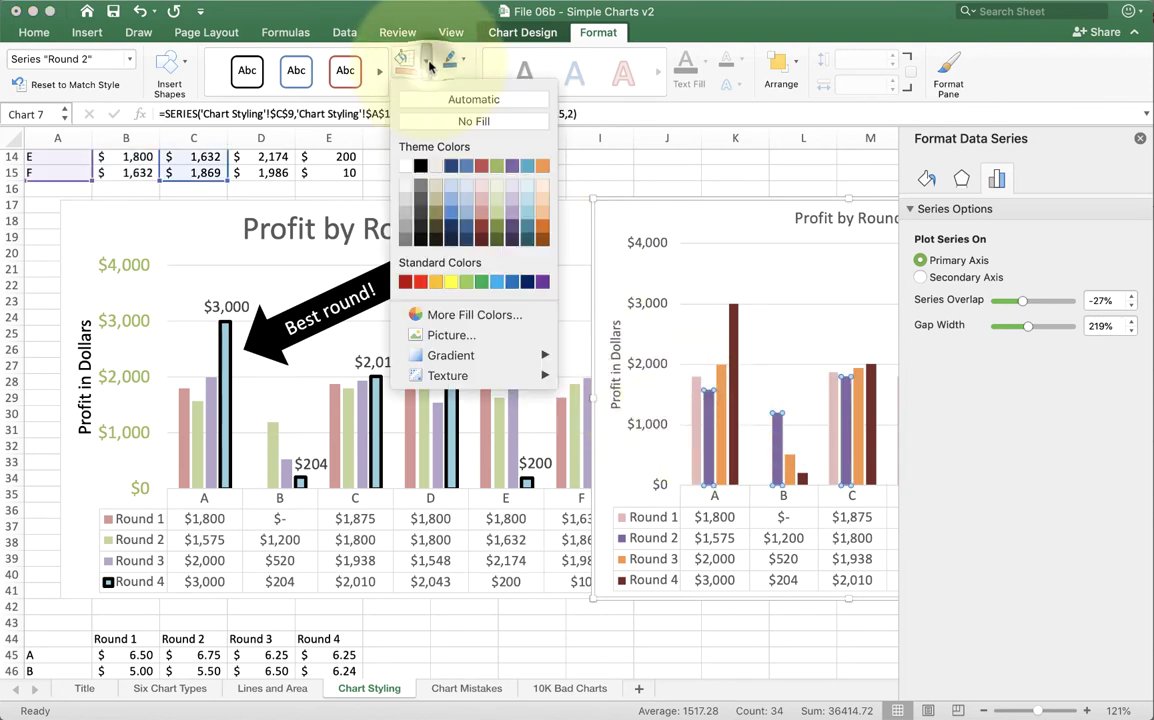
click(497, 203)
Fill the Round 3 bars light purple and the Round 4 bars light blue.
click(722, 376)
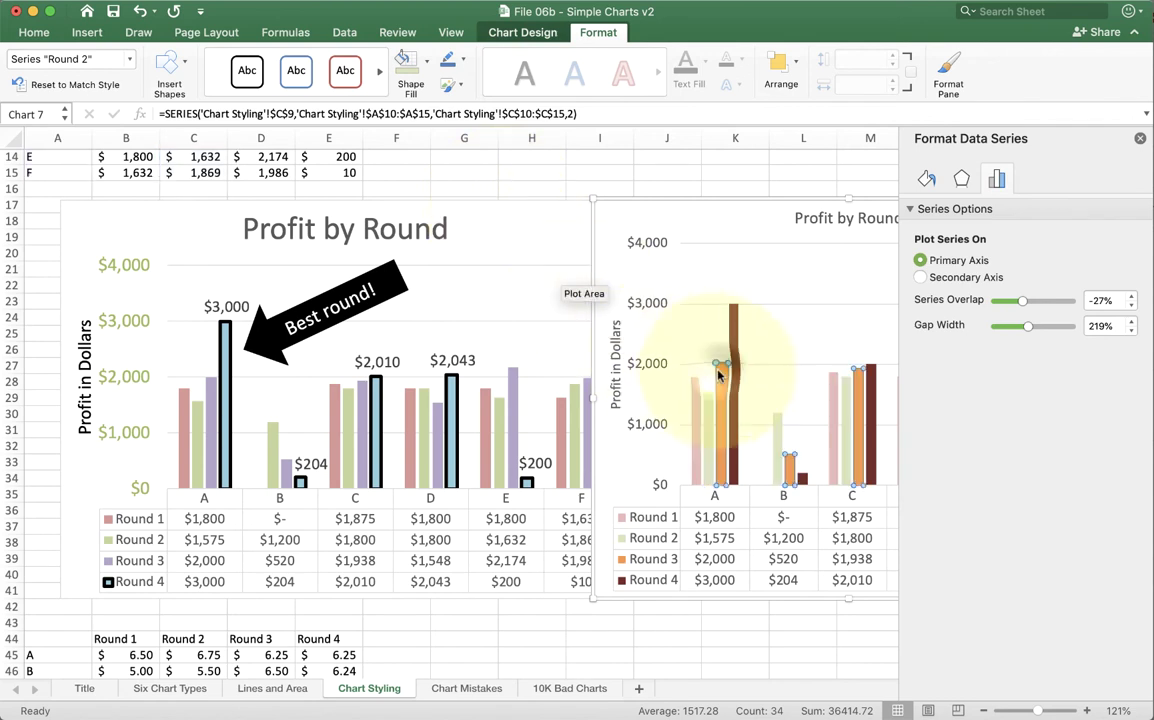
click(436, 62)
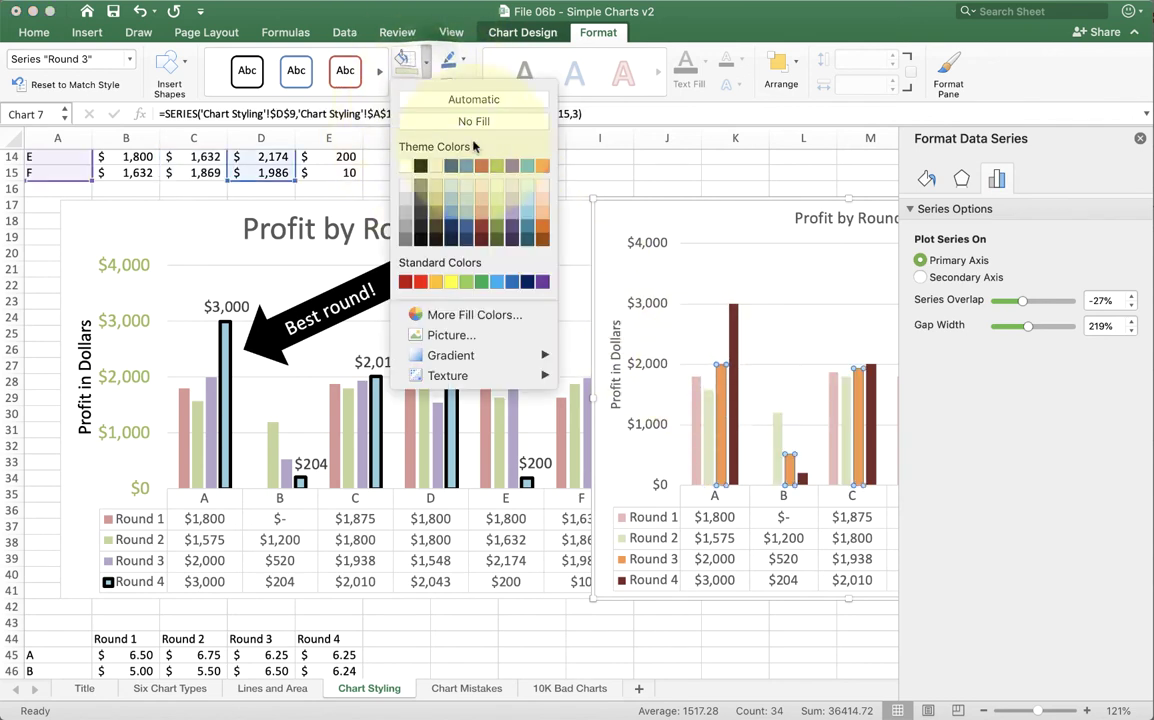
click(512, 203)
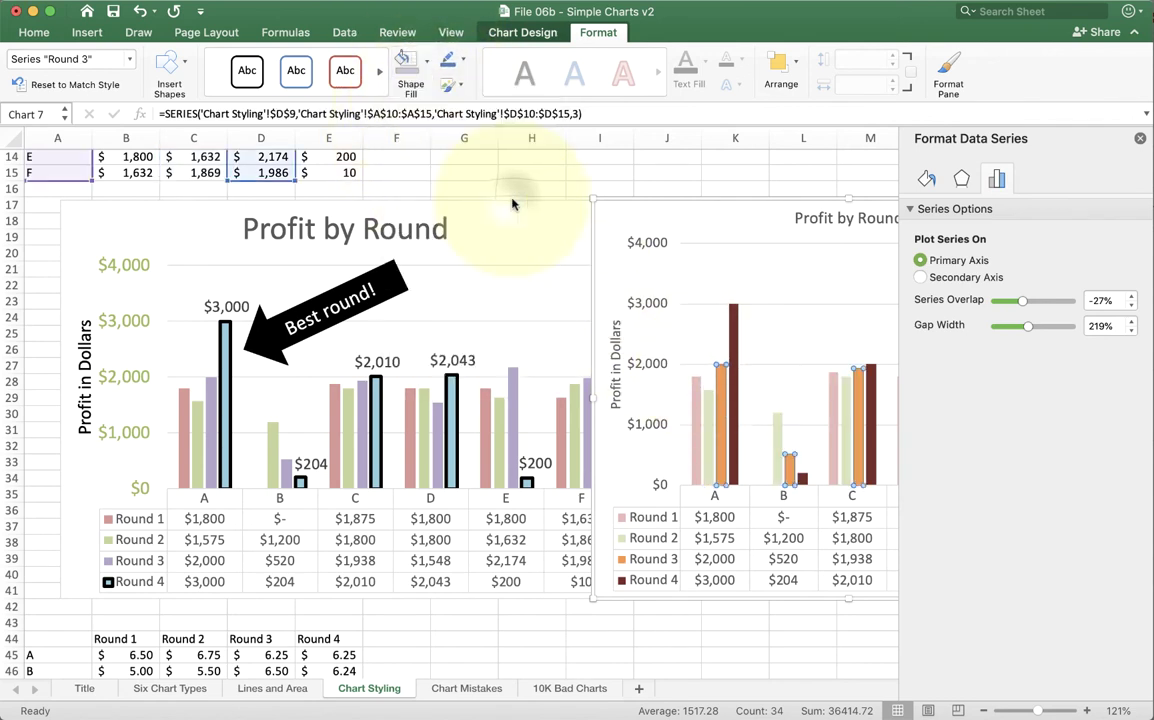
click(732, 344)
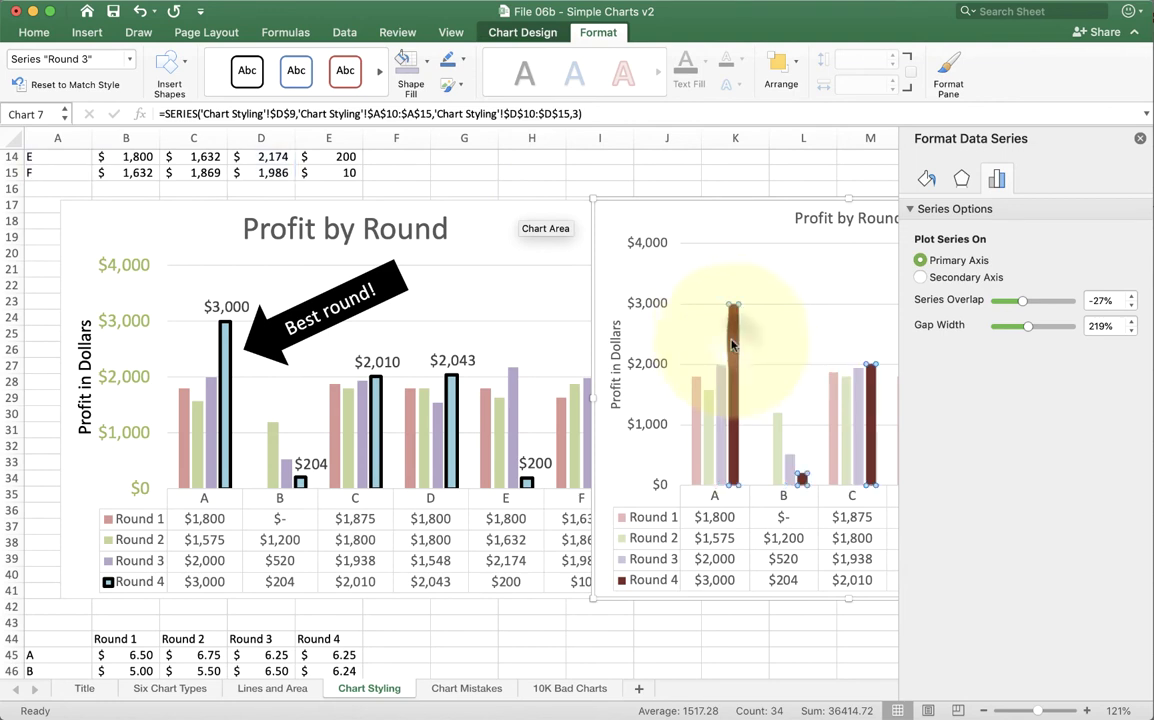
click(426, 62)
click(524, 212)
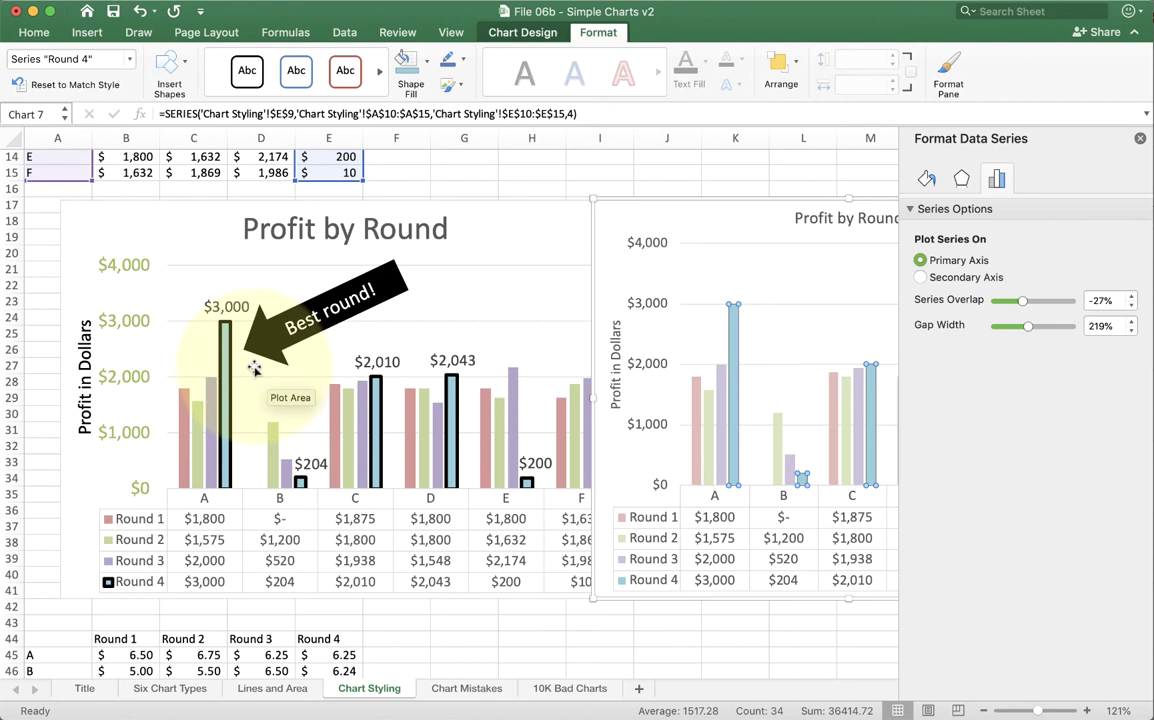
click(750, 335)
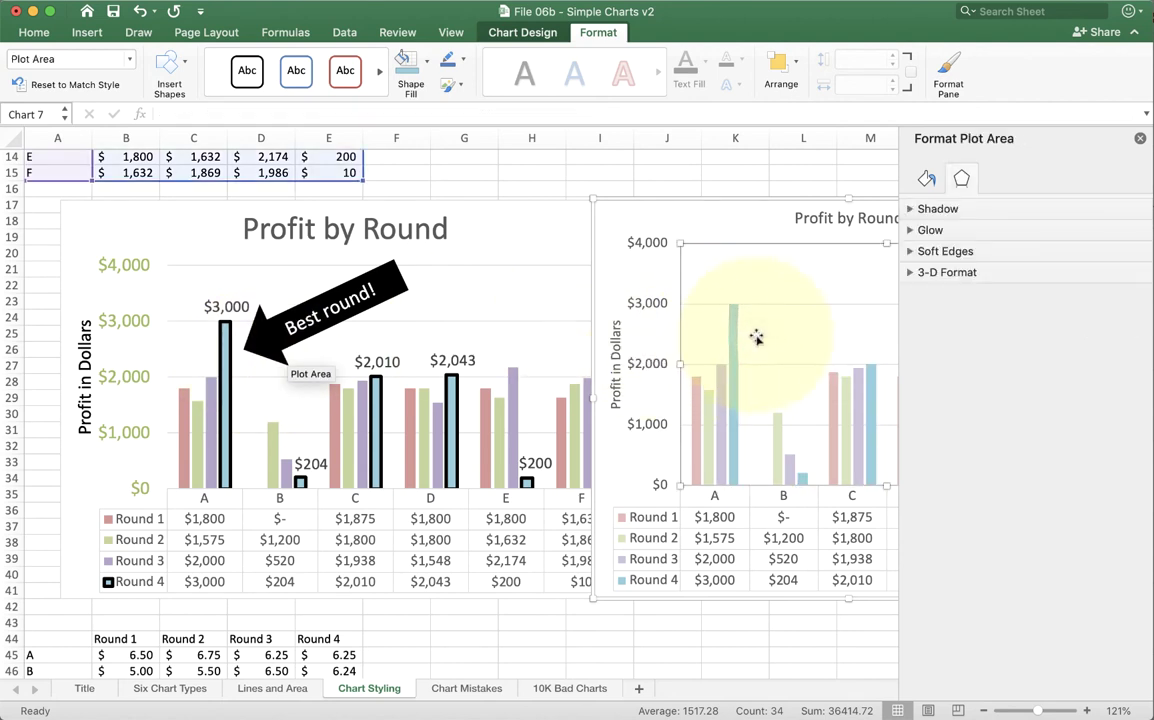
click(732, 341)
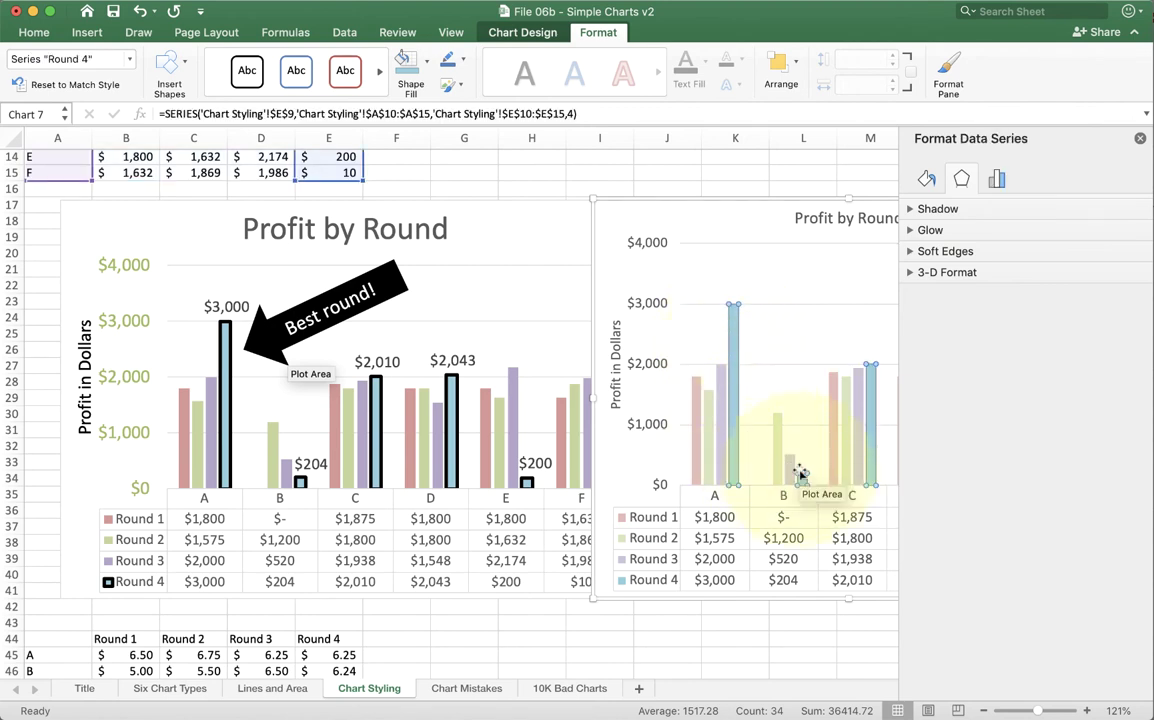
click(736, 344)
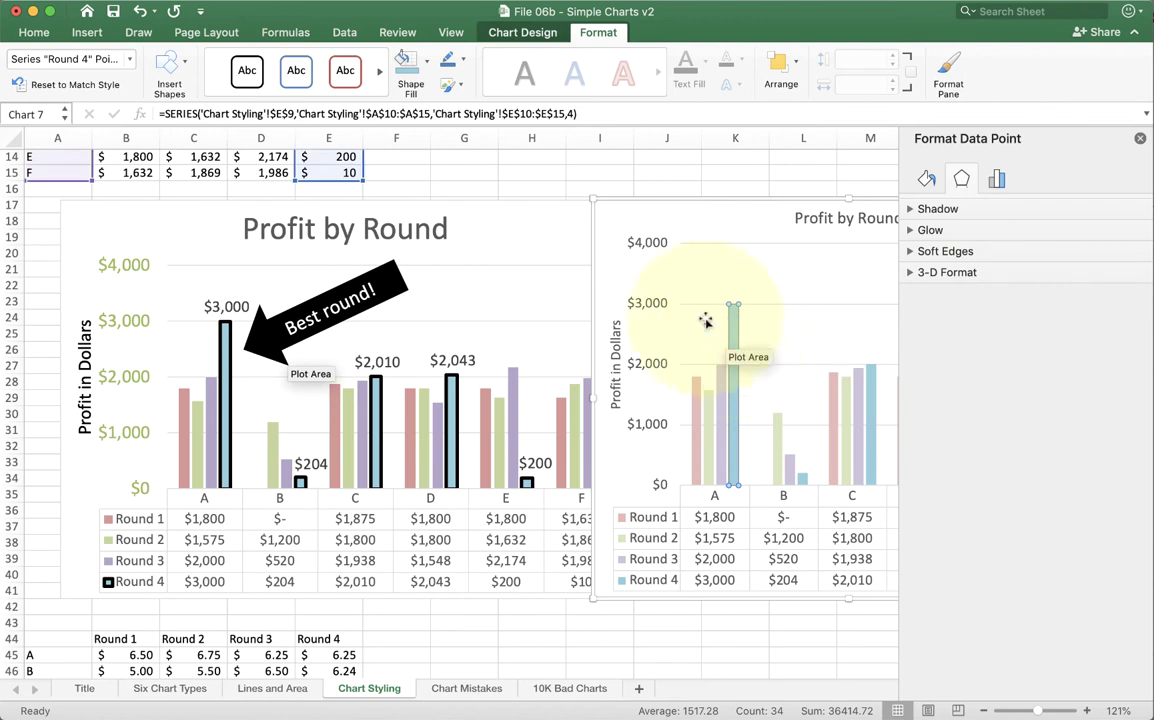
click(430, 63)
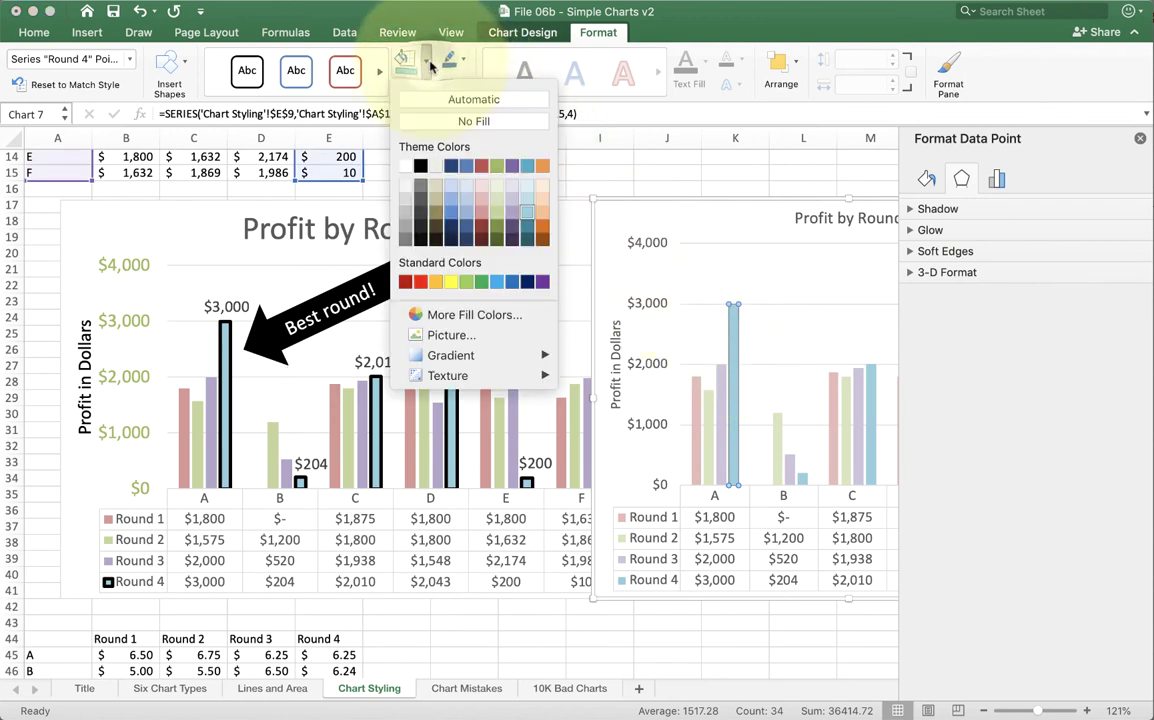
click(420, 165)
scroll(786, 518, right, 6)
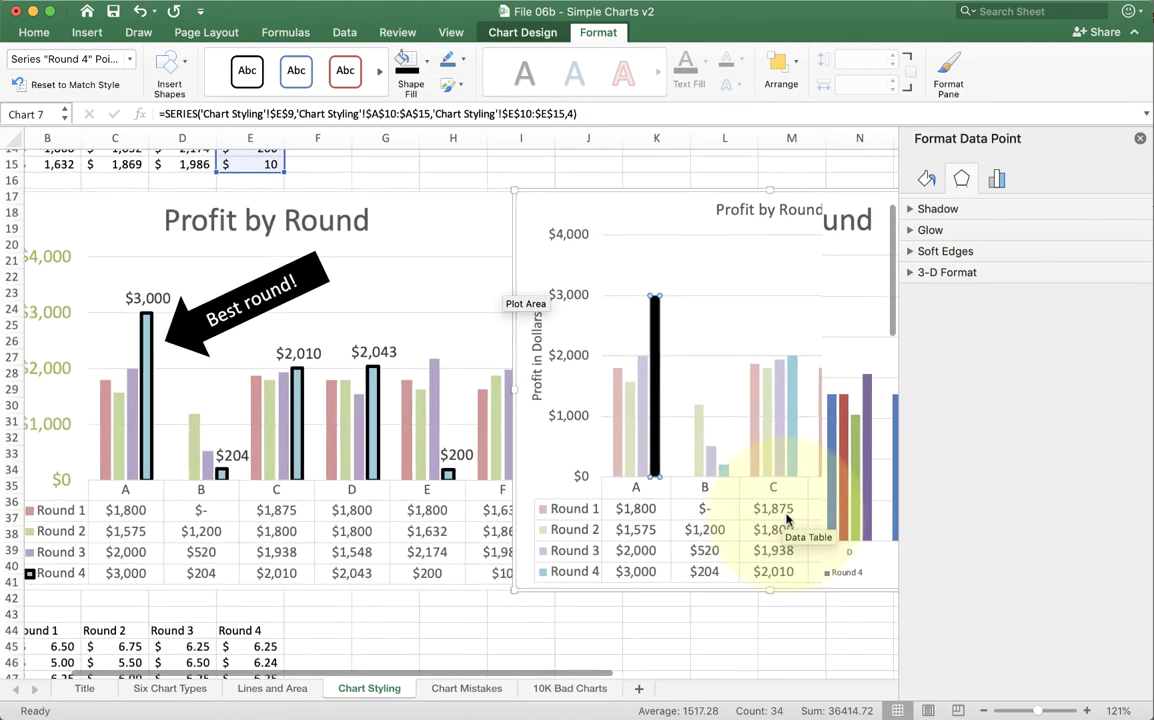
click(810, 465)
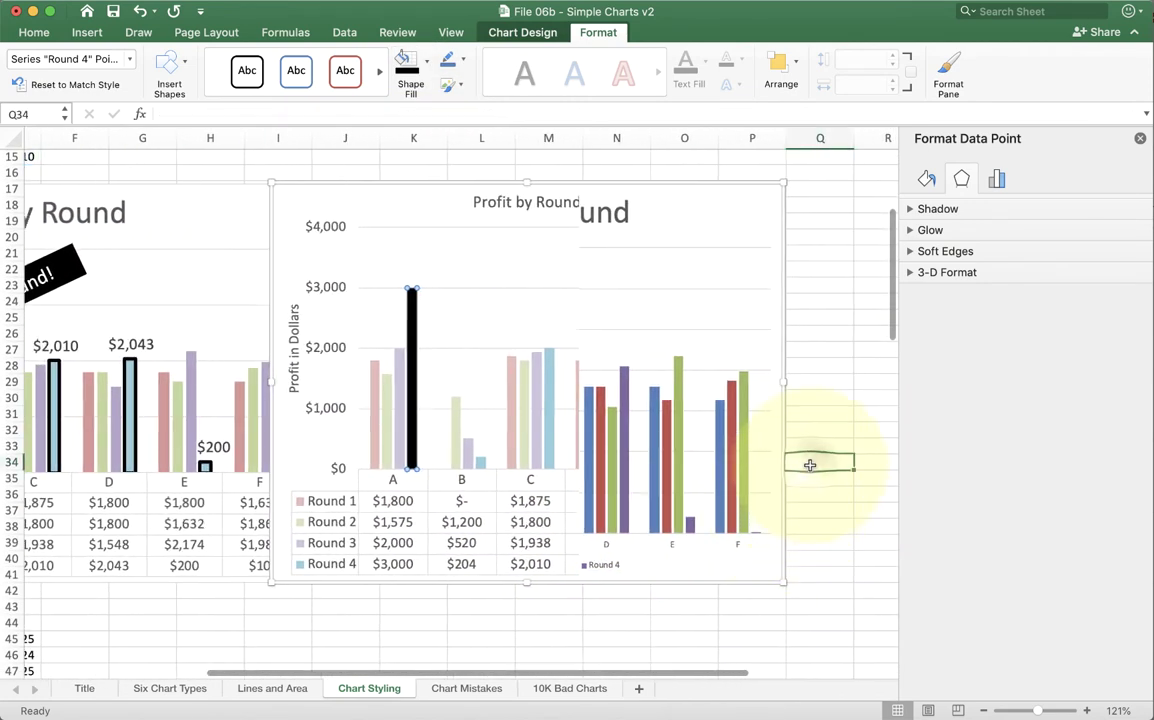
scroll(810, 465, up, 5)
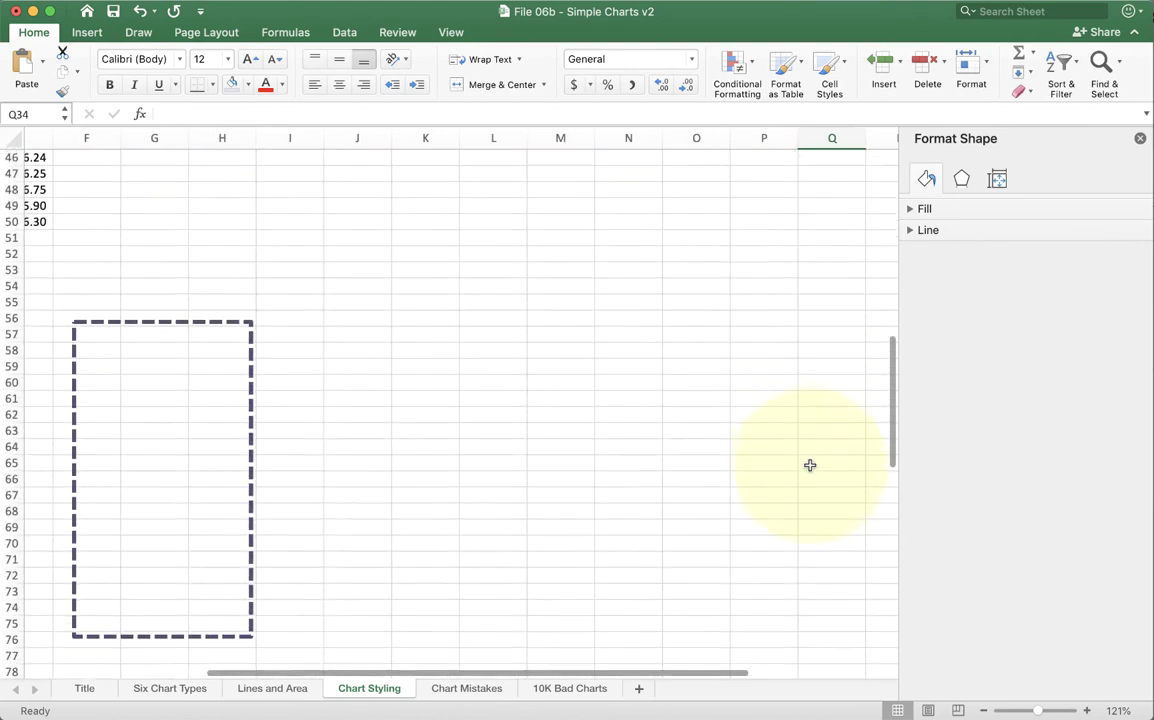
scroll(810, 465, down, 5)
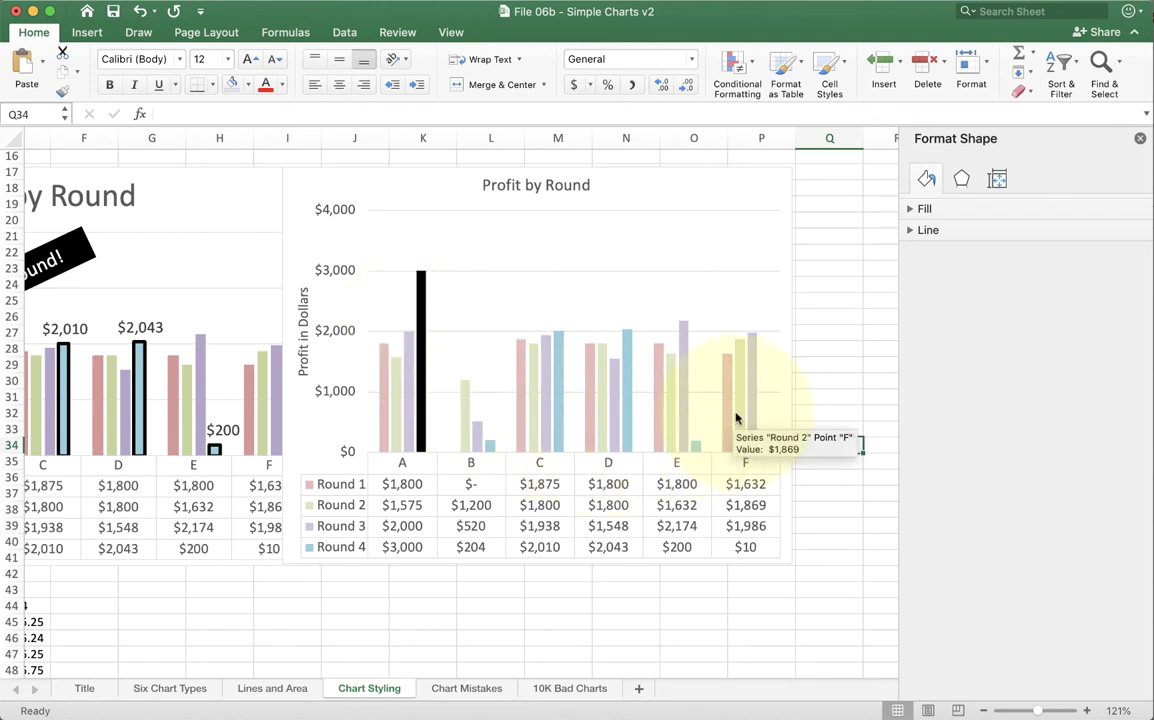
click(141, 11)
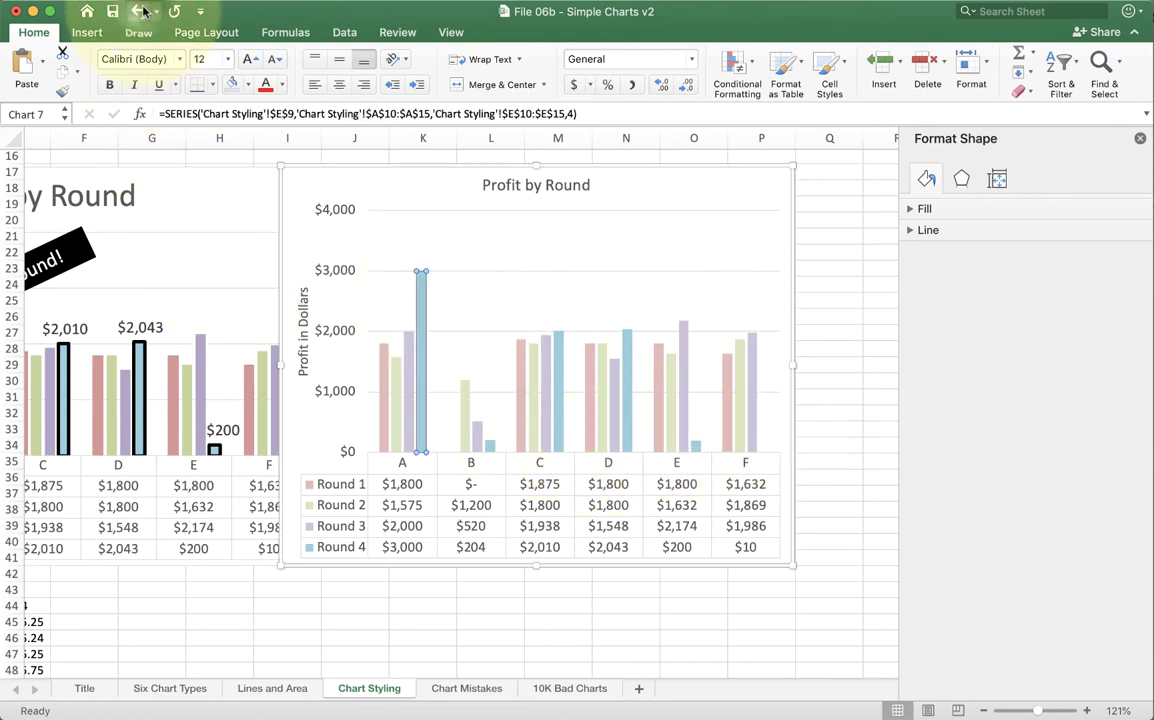
click(547, 362)
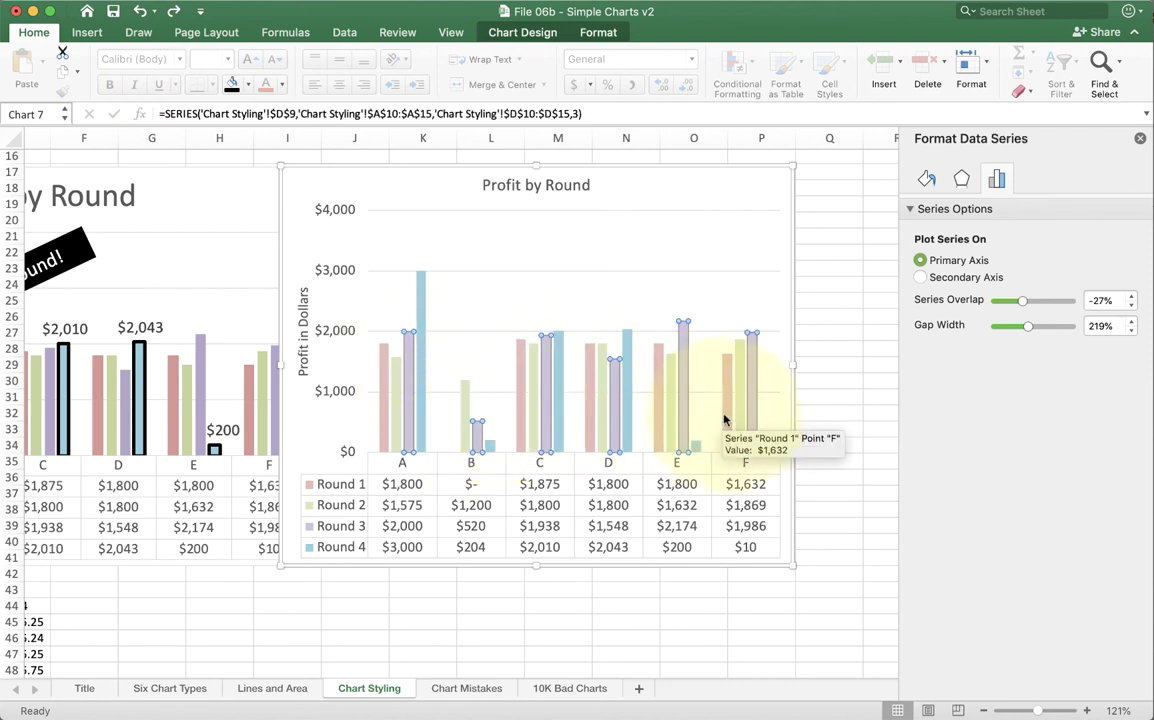
click(546, 366)
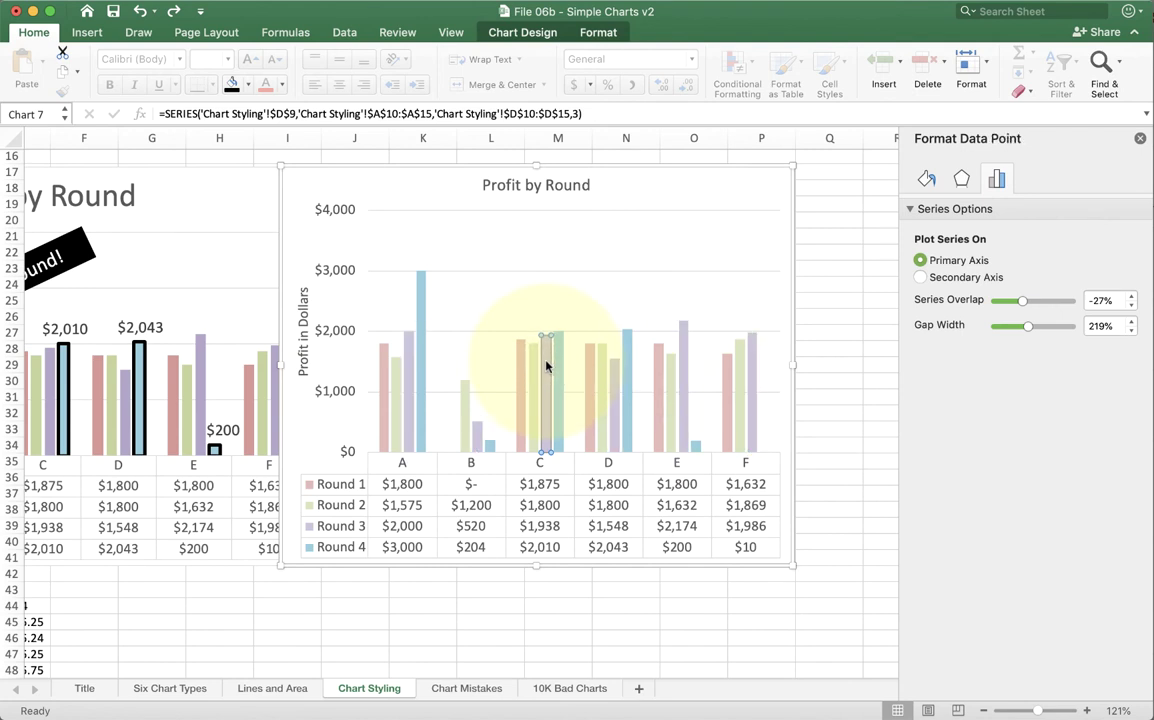
click(421, 320)
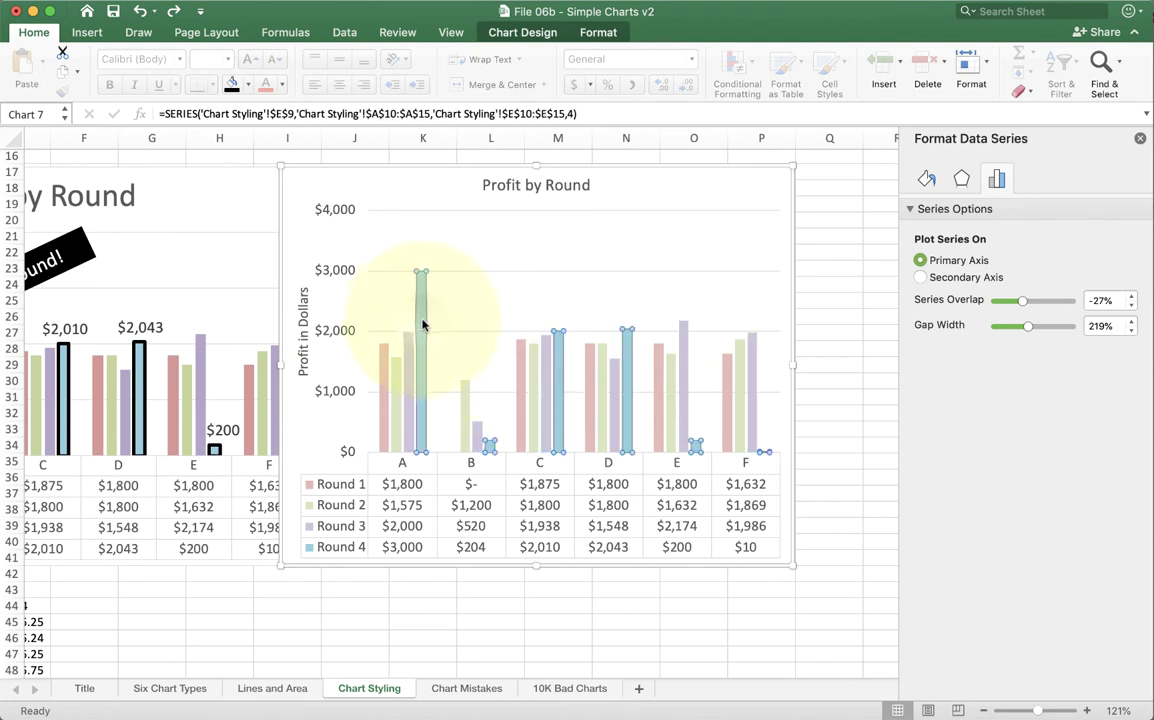
Give the Round 4 bars a black outline.
click(598, 32)
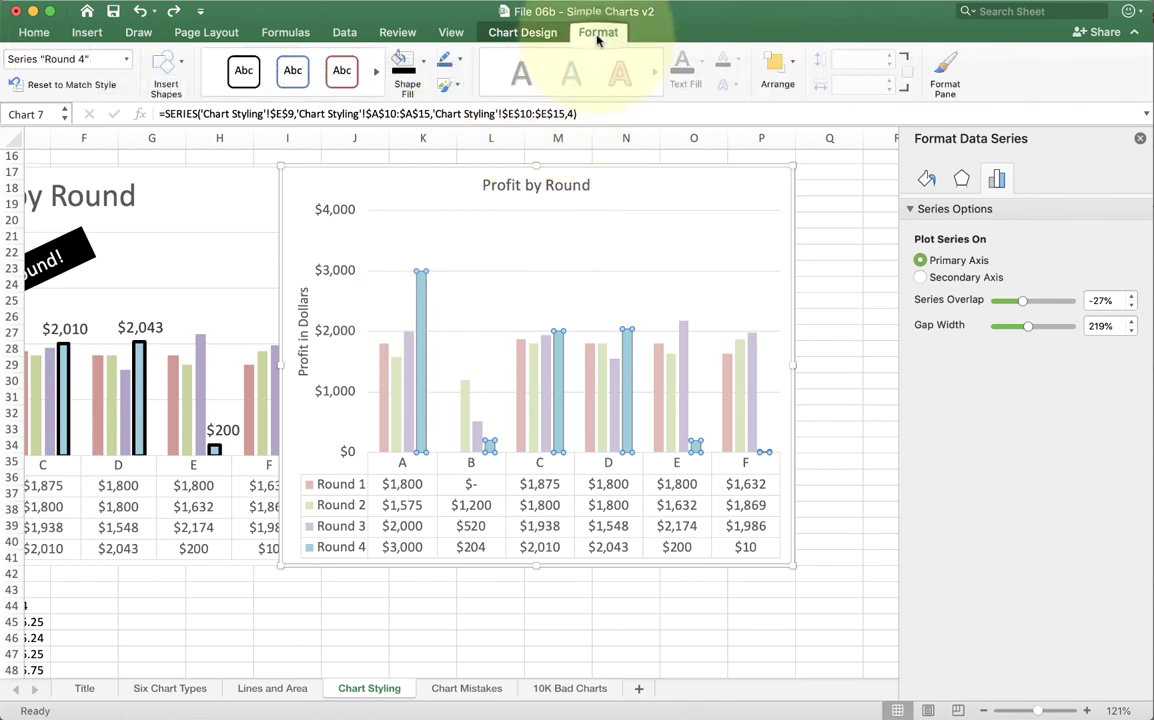
click(463, 63)
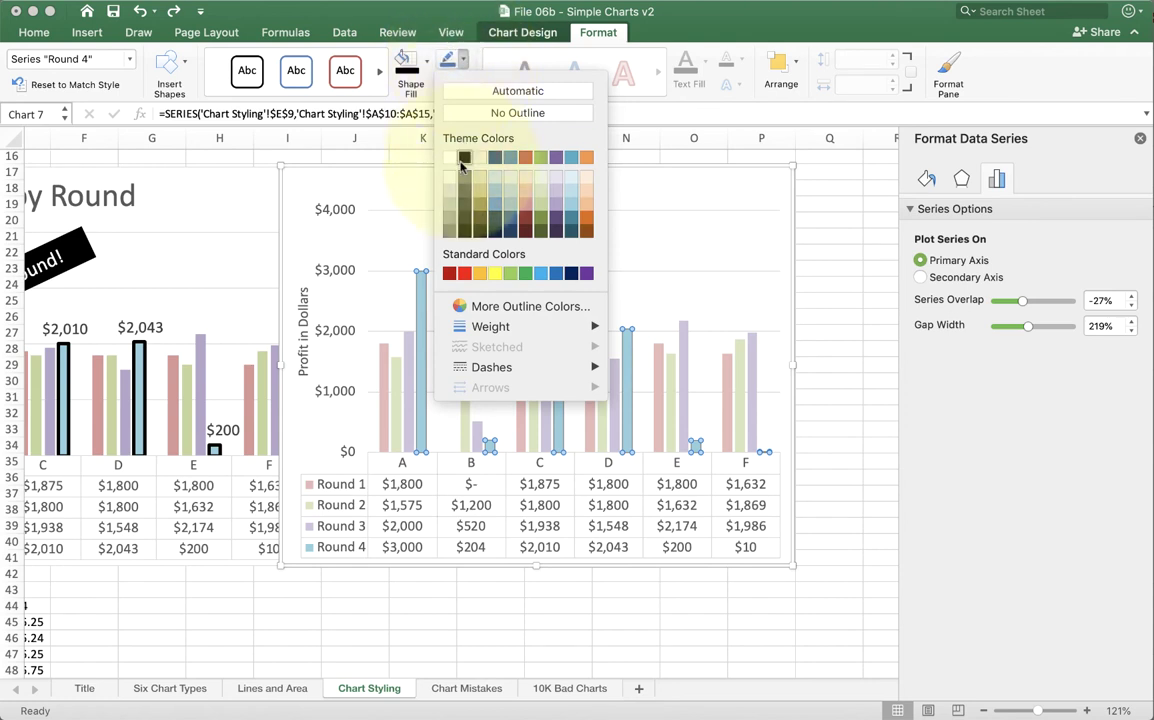
mouse_move(485, 327)
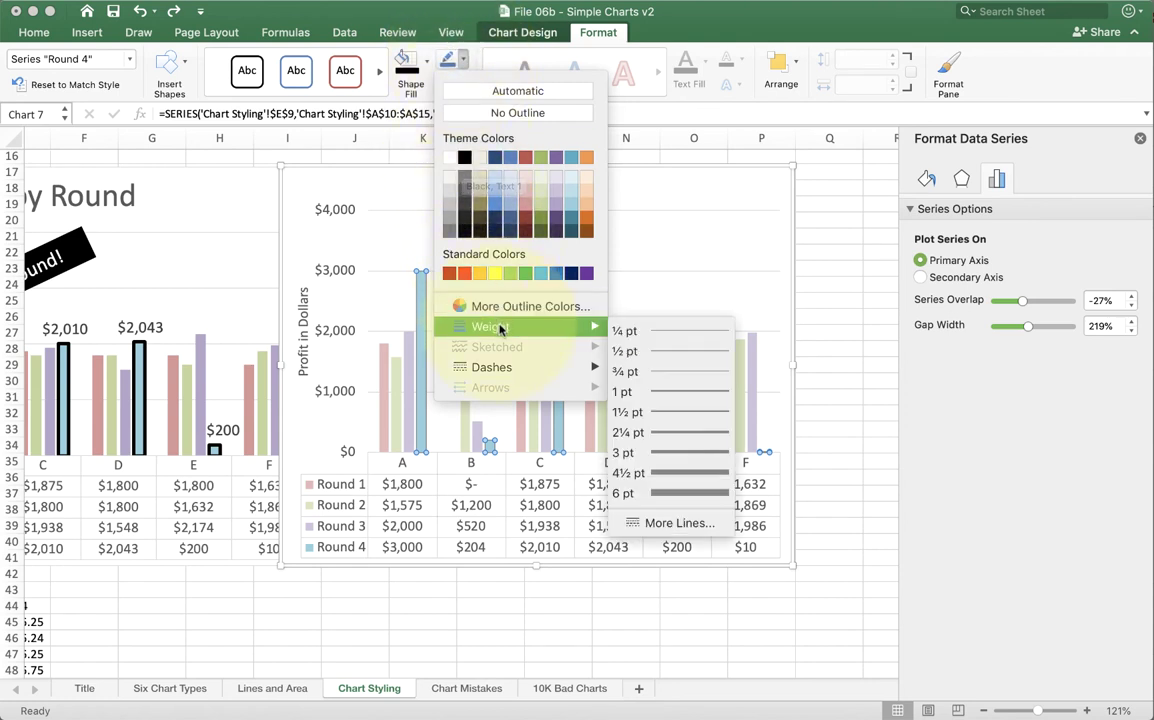
click(652, 400)
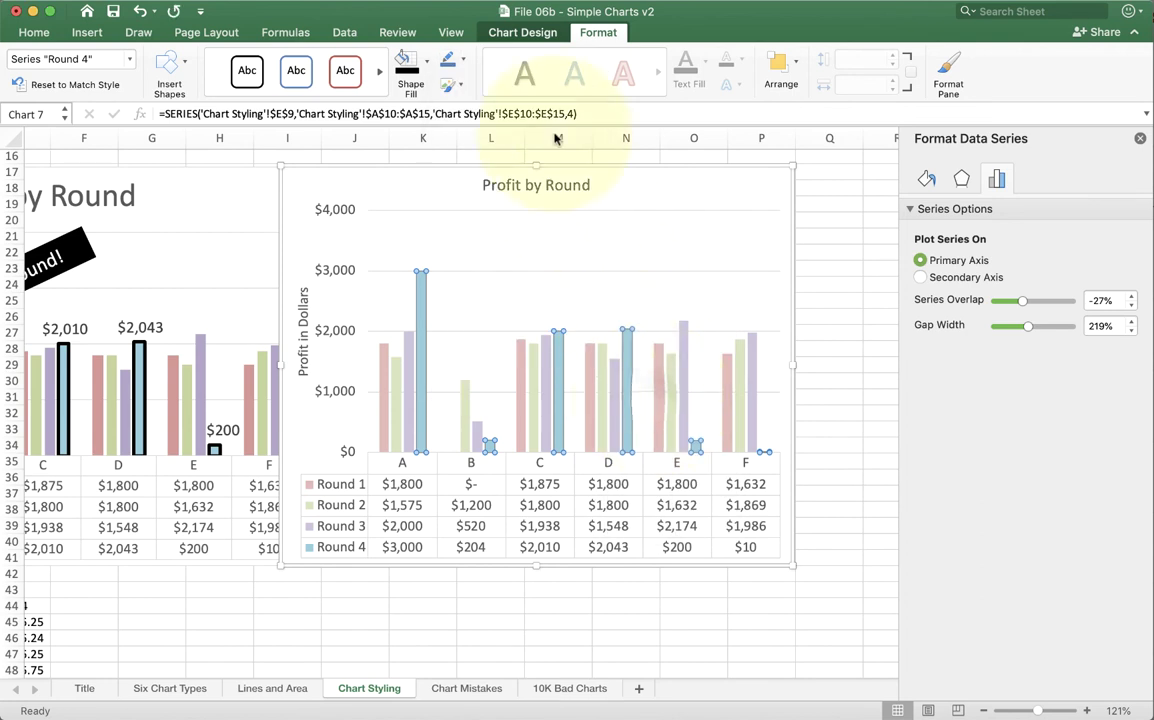
click(462, 60)
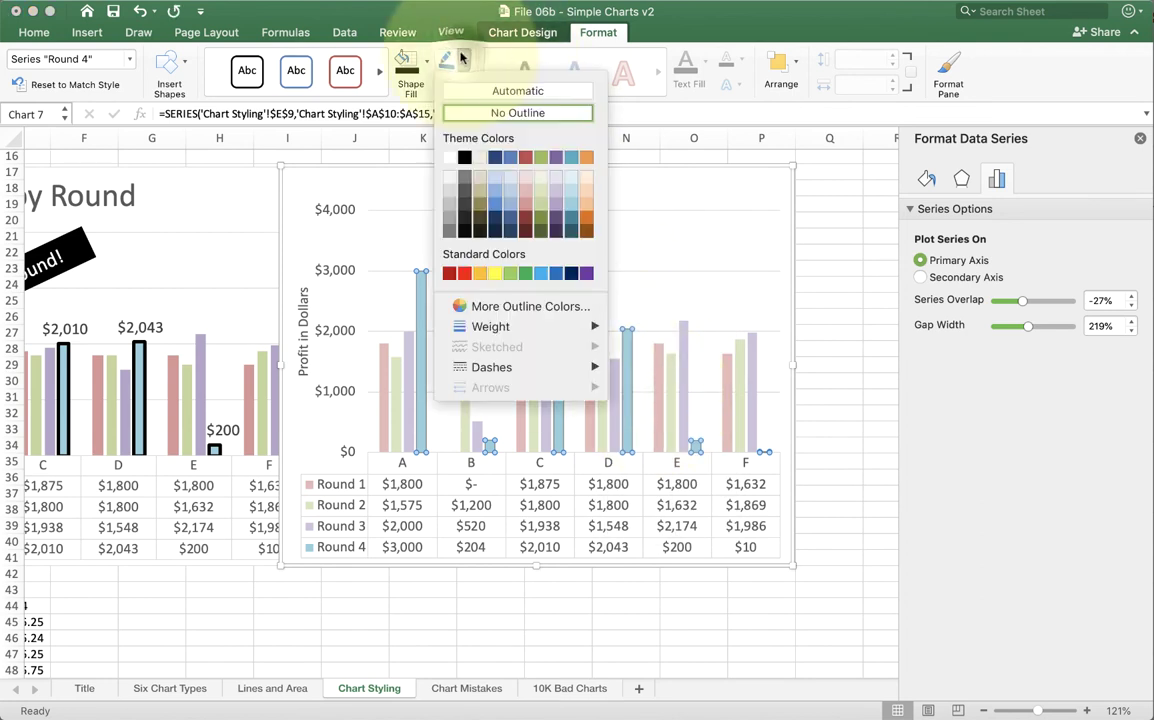
click(465, 159)
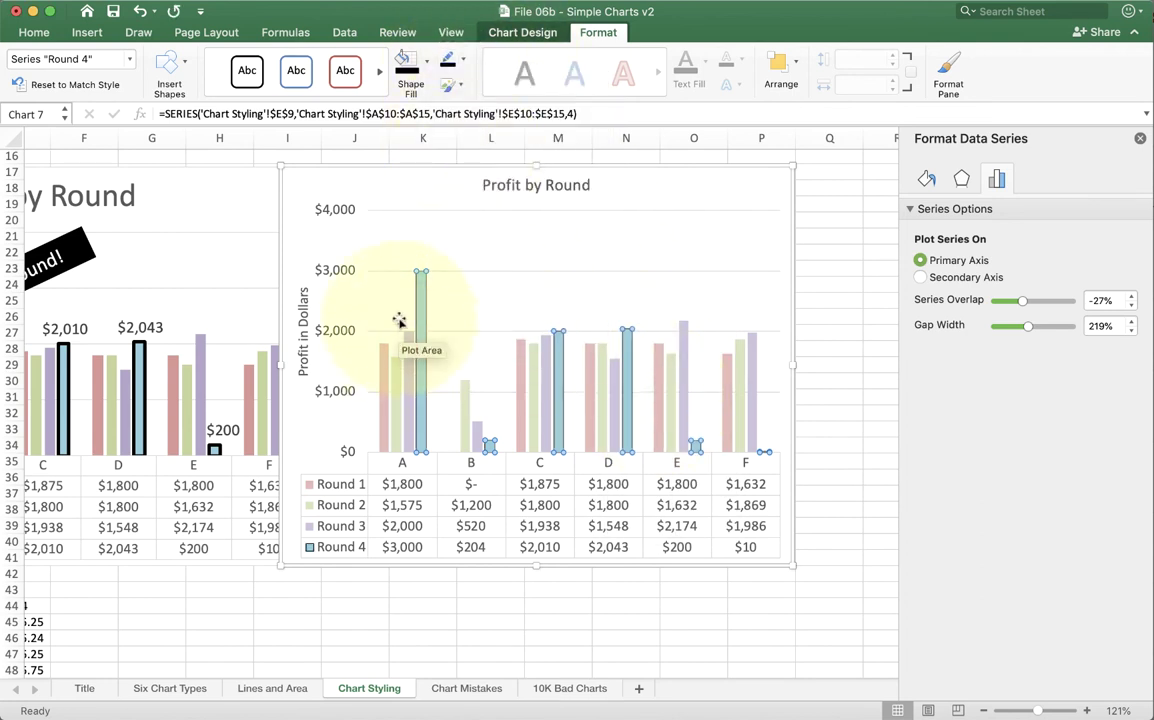
Increase the Round 4 bar outline weight to 3 pt.
click(462, 60)
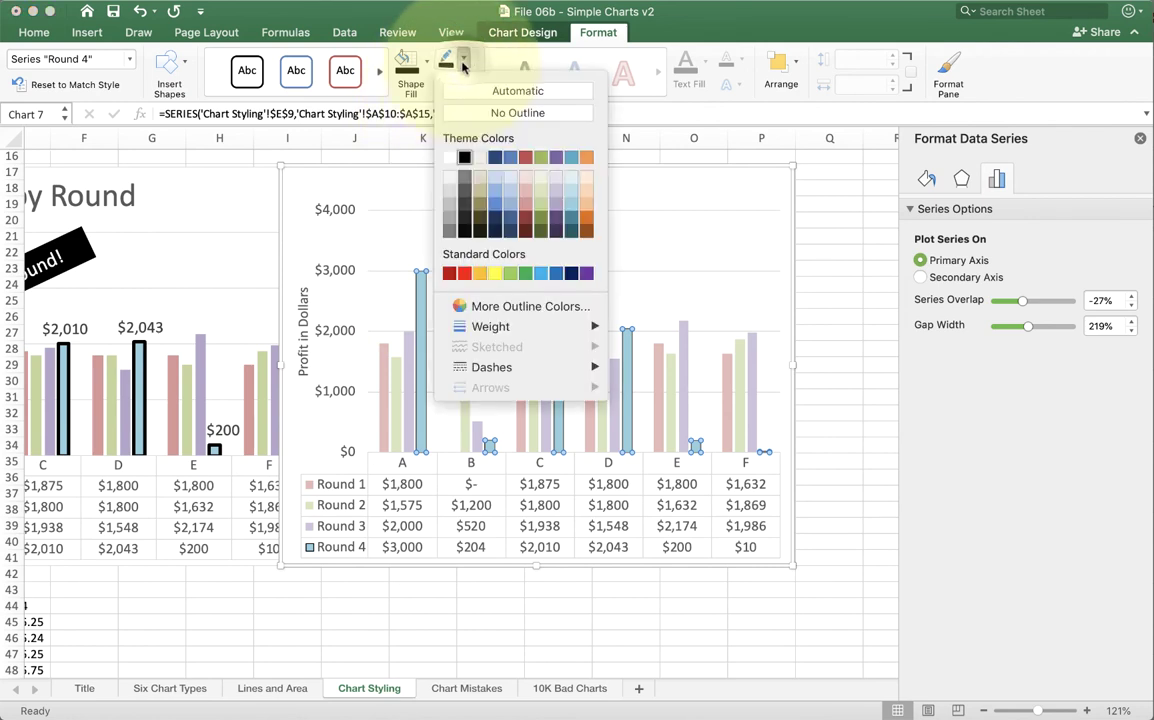
mouse_move(530, 338)
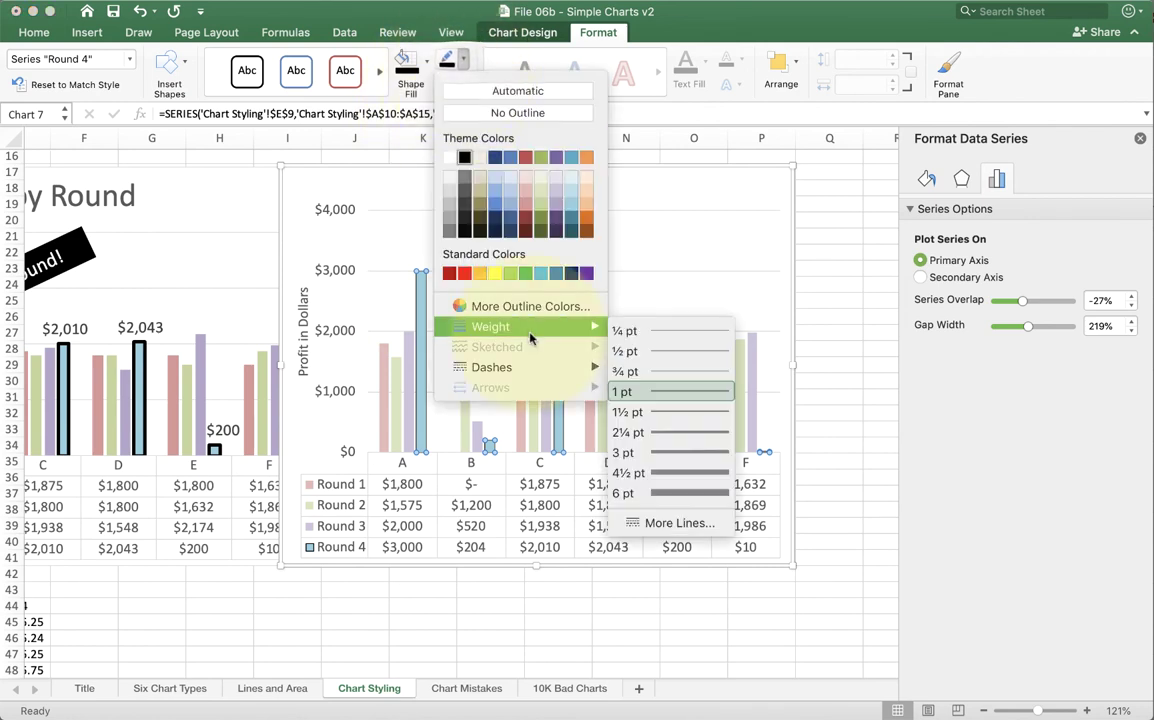
click(650, 452)
click(242, 270)
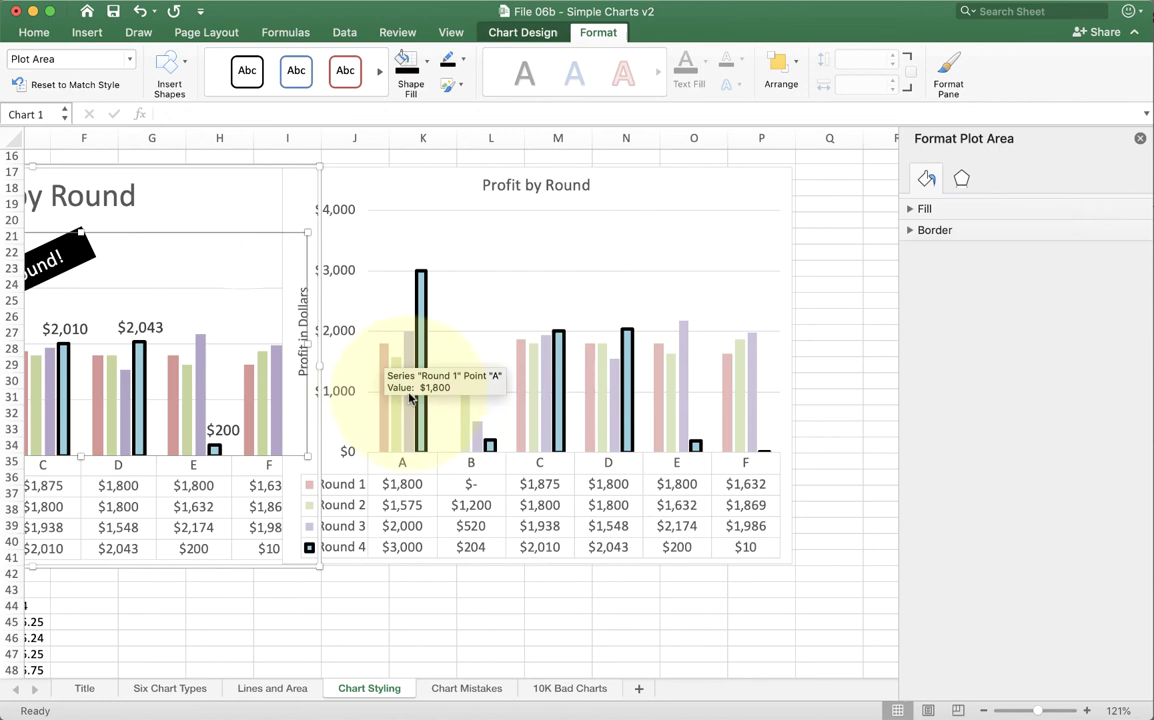
scroll(449, 385, left, 5)
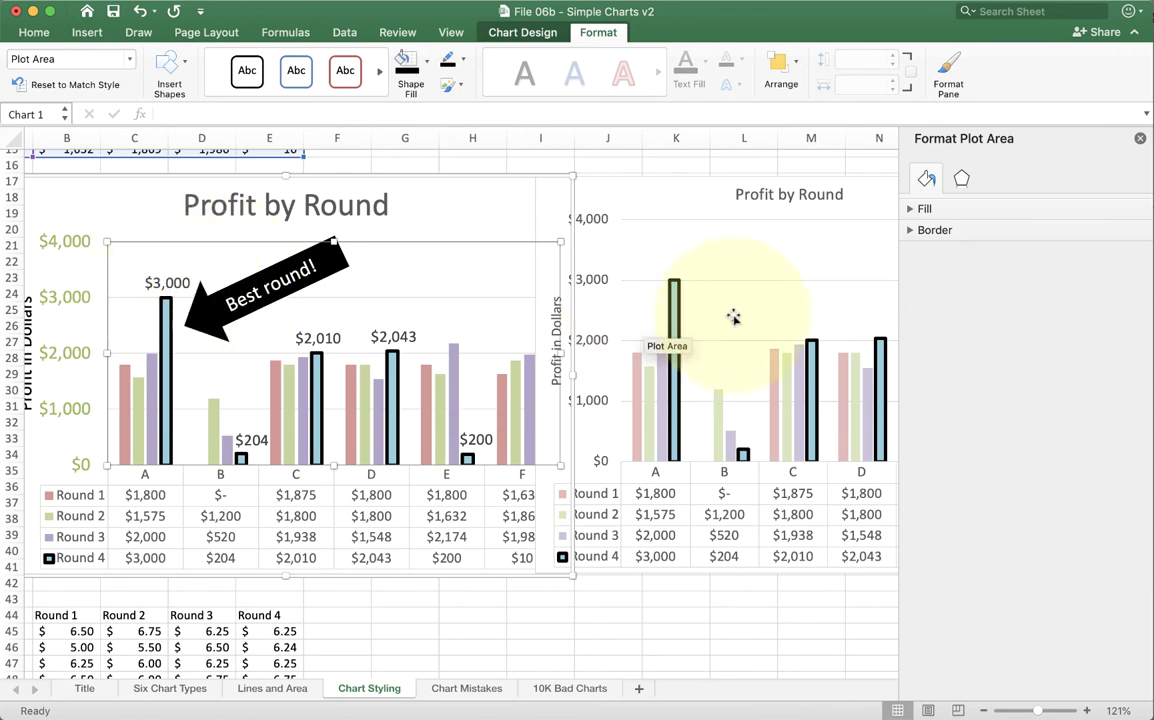
Add value data labels above the Round 4 bars in the new chart.
click(674, 300)
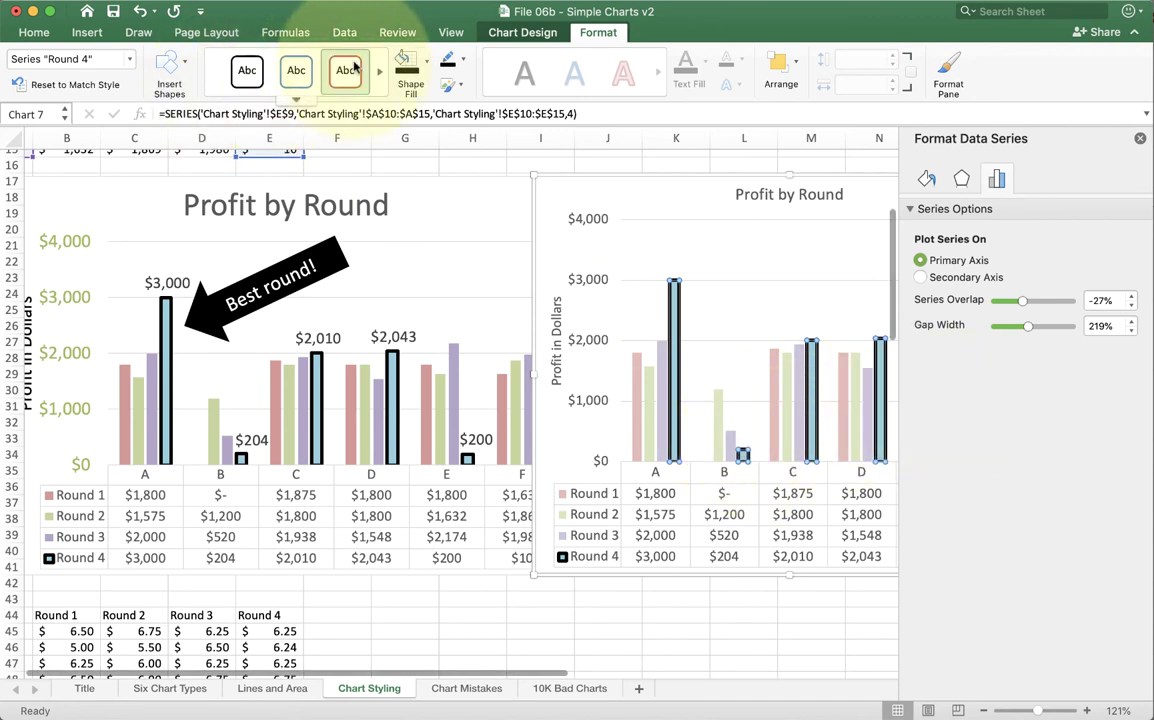
click(522, 32)
click(25, 60)
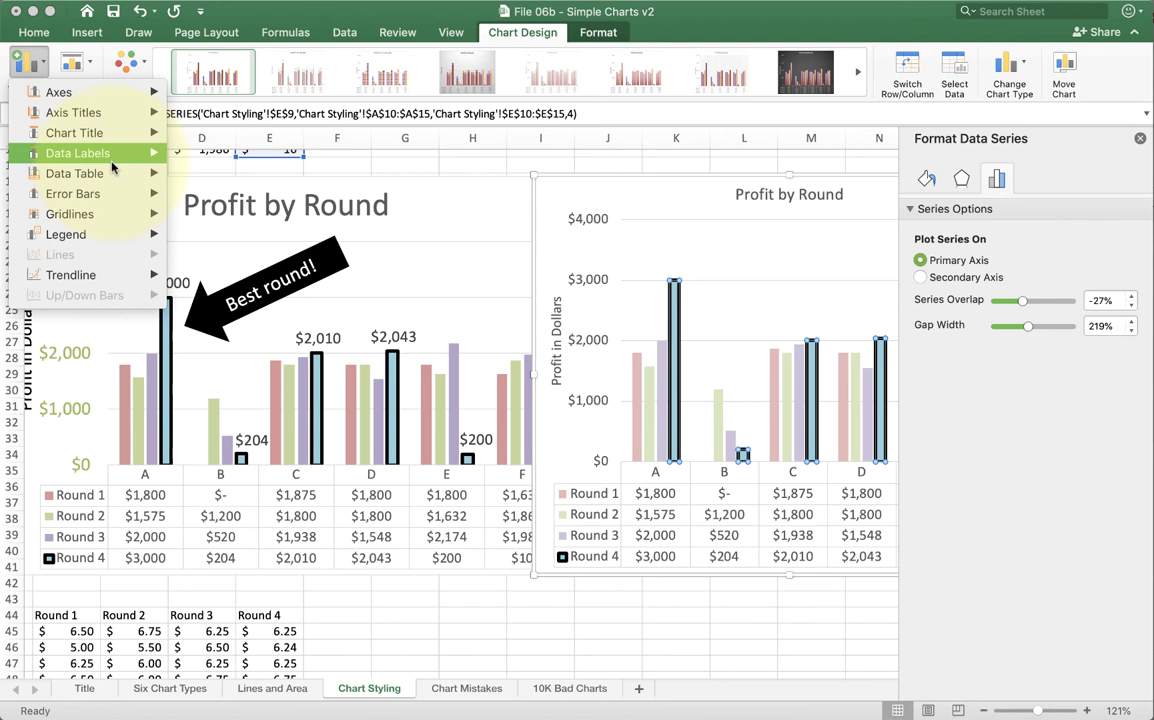
mouse_move(111, 161)
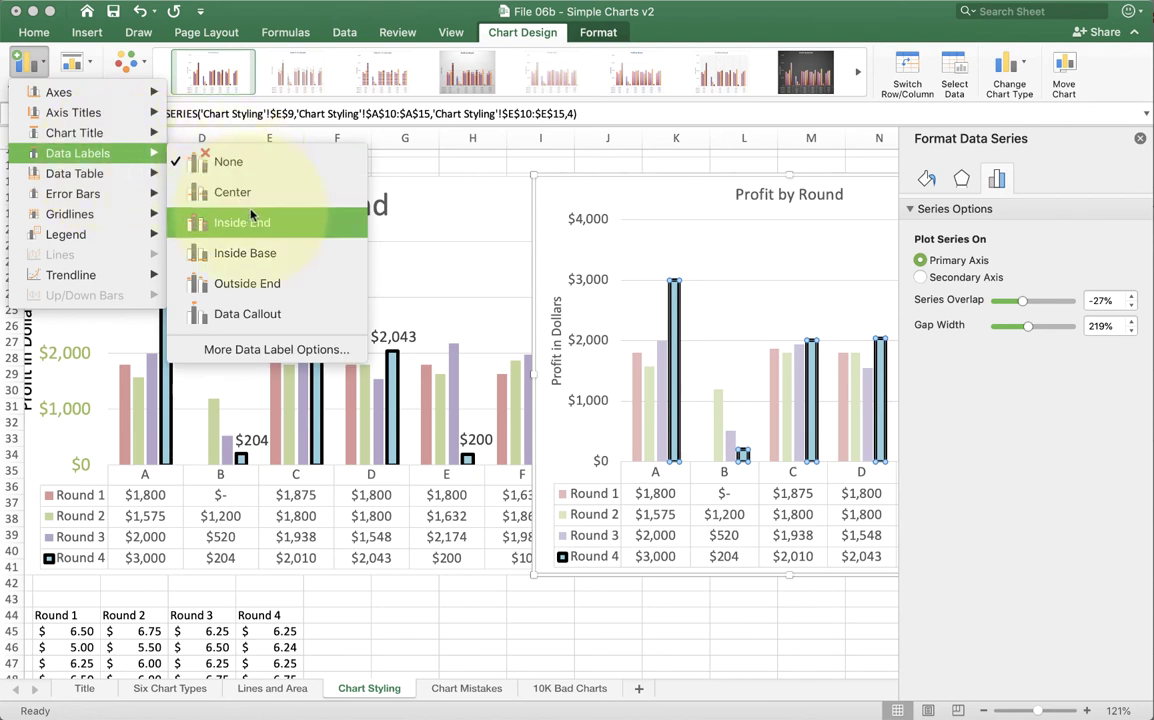
click(262, 283)
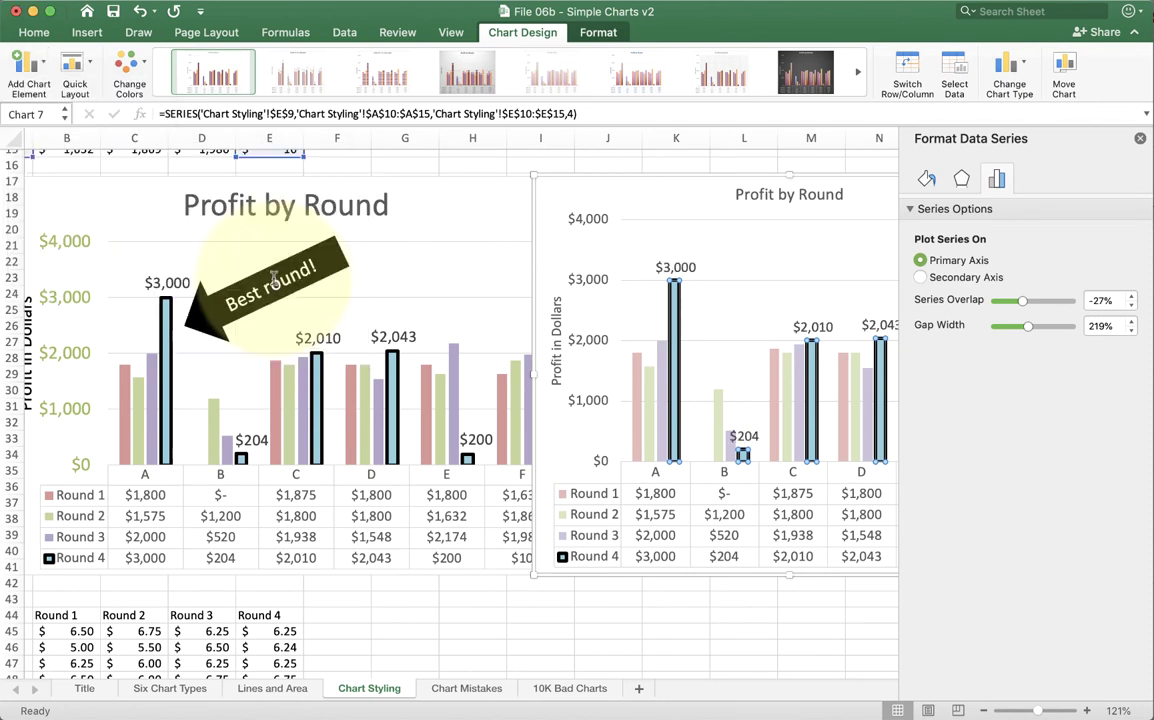
Select the Round 4 data labels ($3,000, $2,010, $2,043, $204) to check them.
click(750, 440)
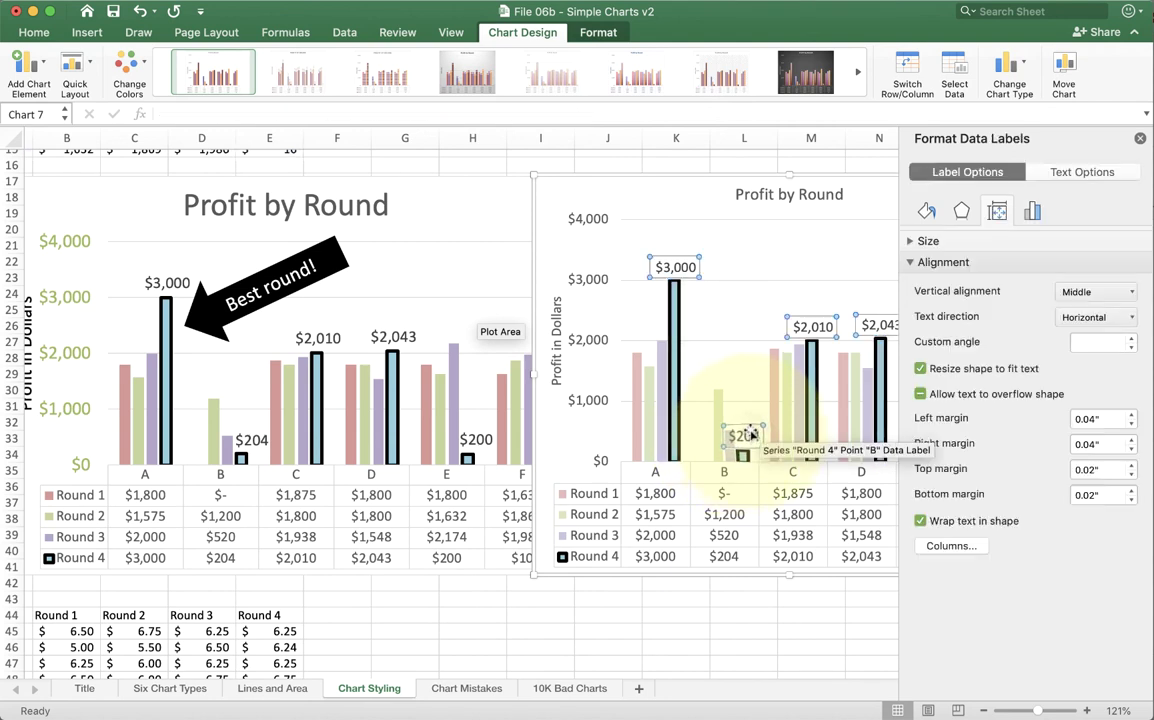
click(746, 435)
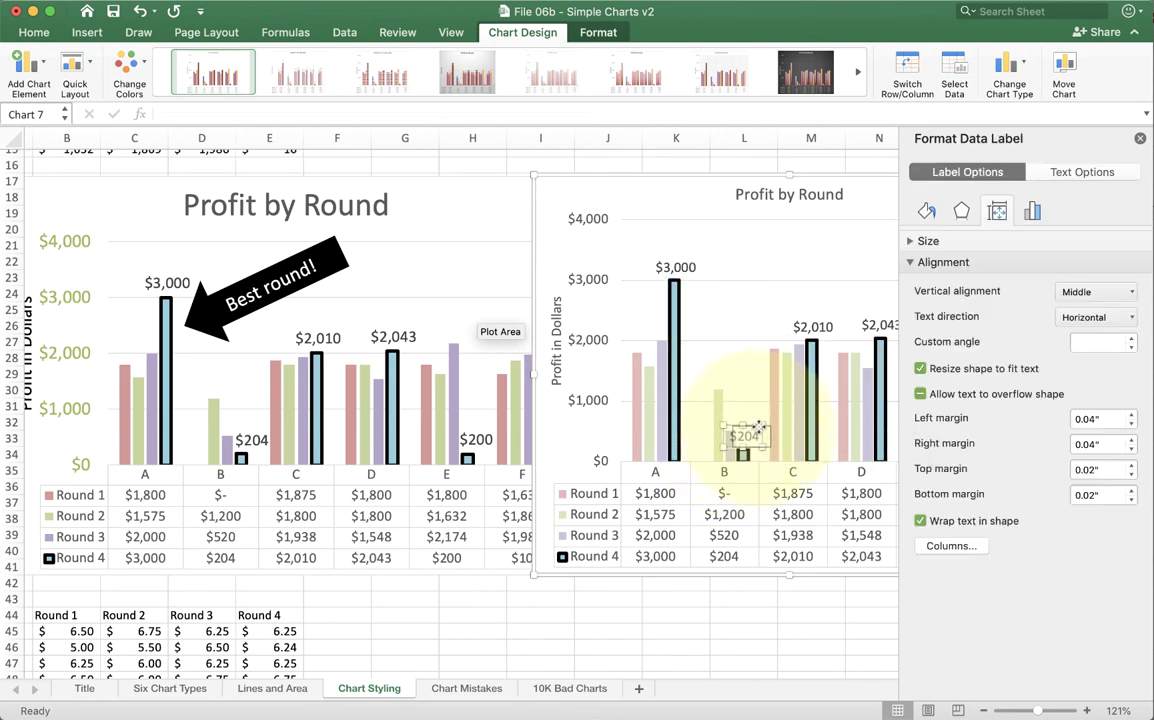
click(750, 411)
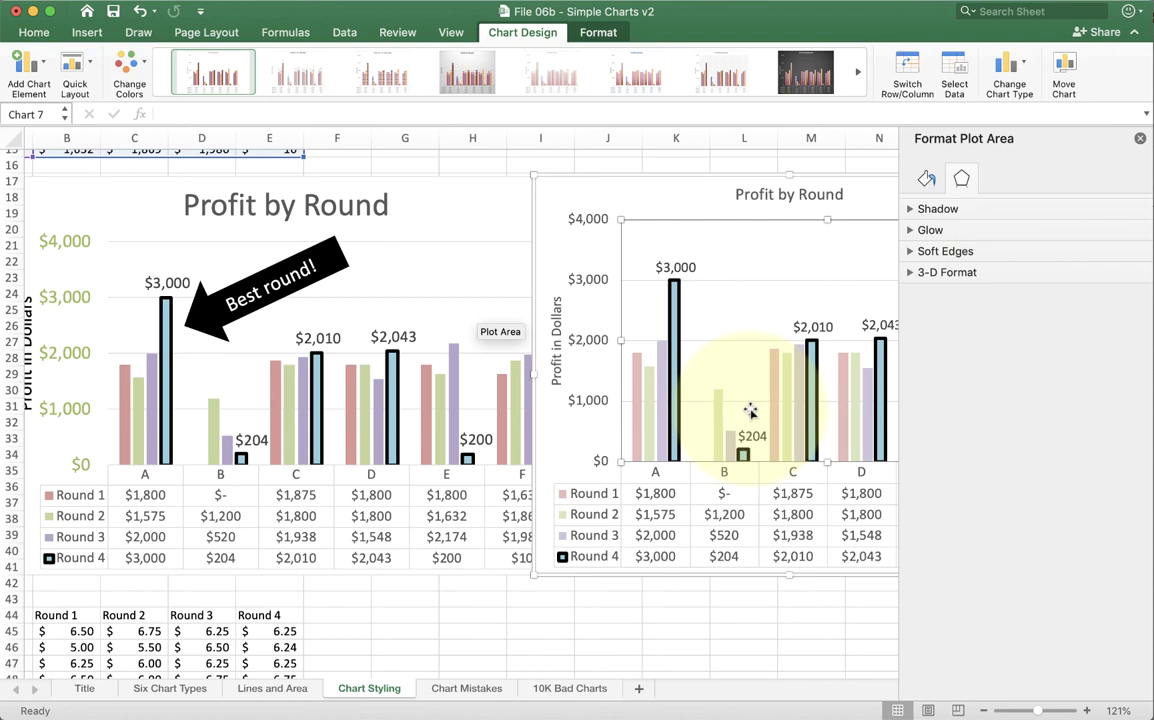
click(681, 270)
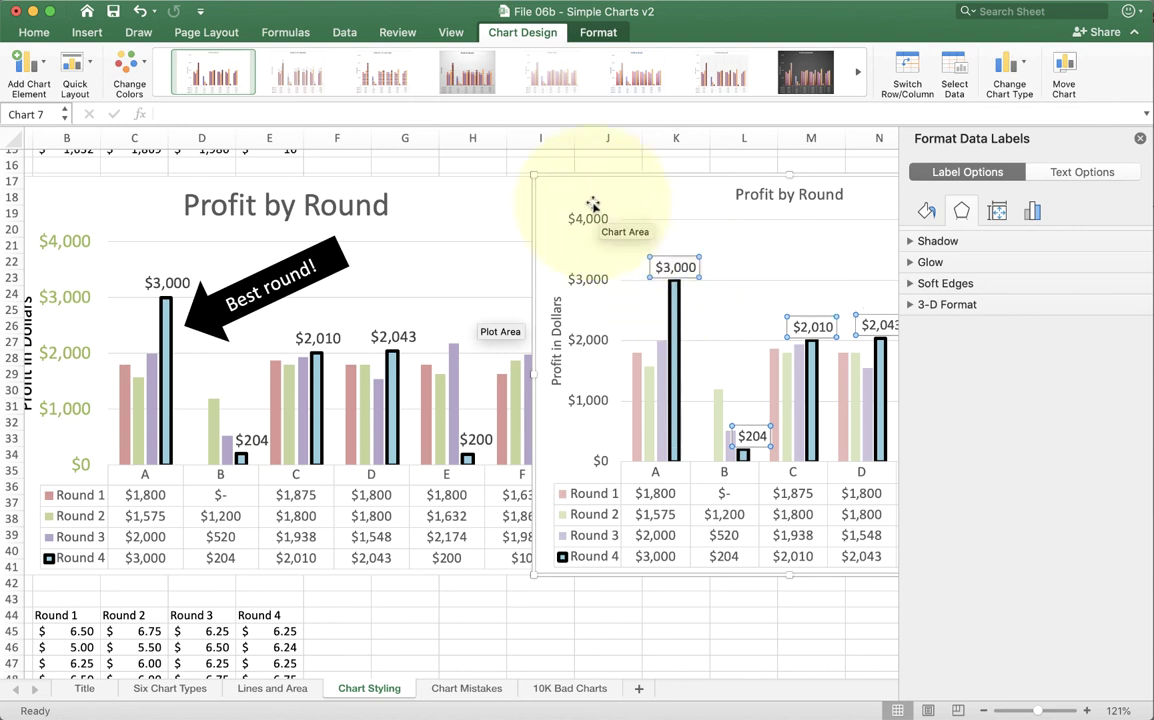
Draw a left-pointing block arrow inside the new chart near its top.
click(555, 164)
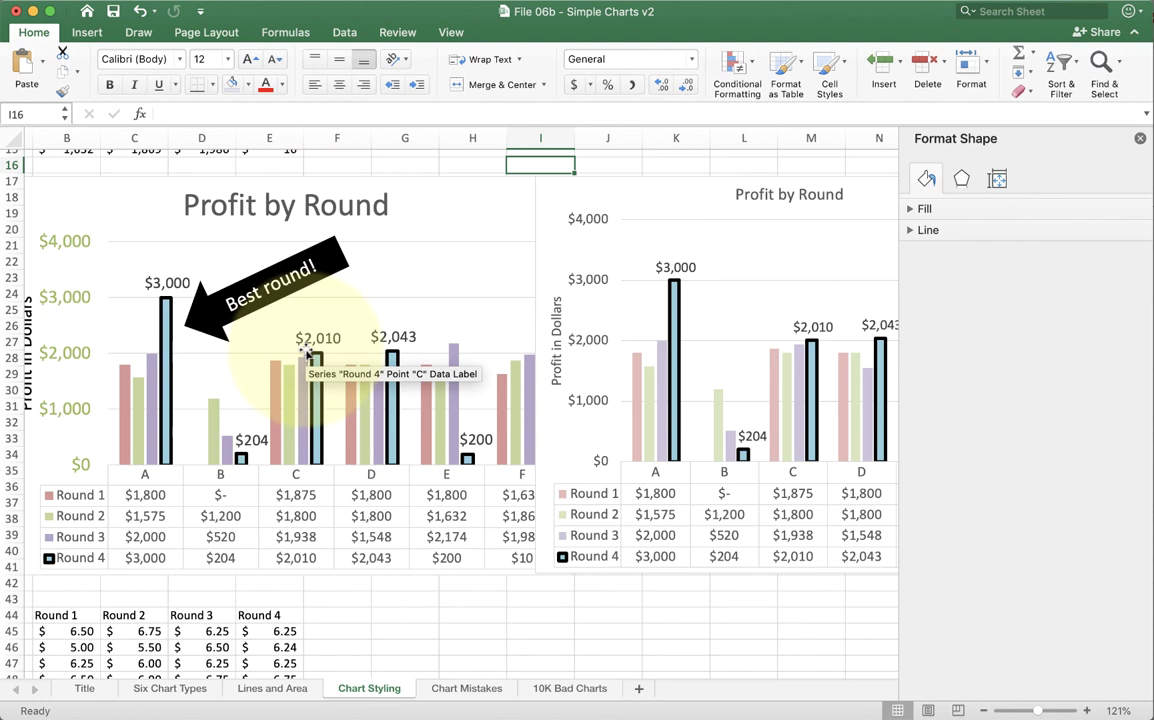
click(88, 32)
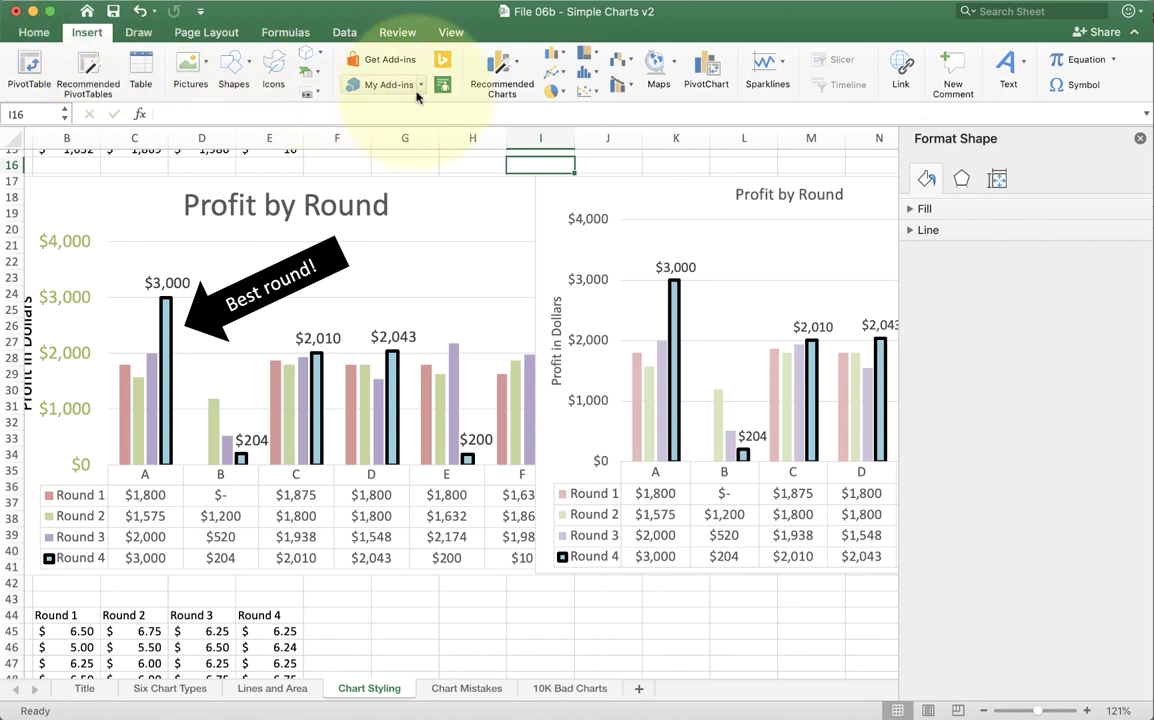
click(240, 66)
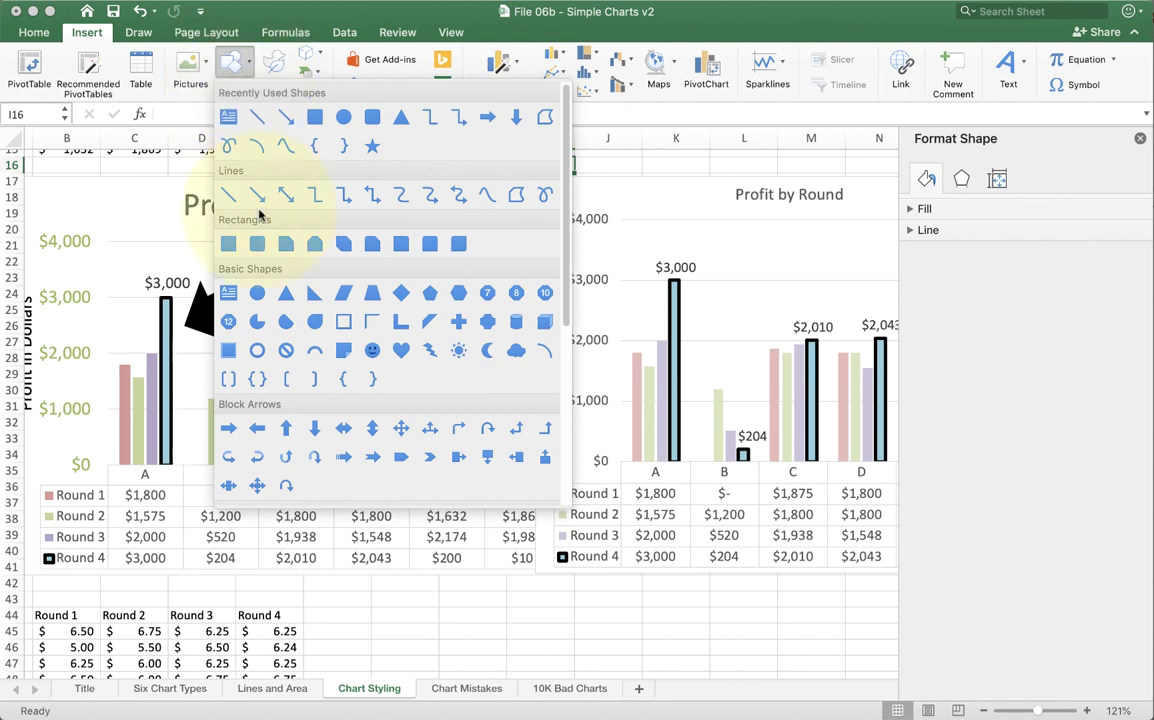
click(256, 434)
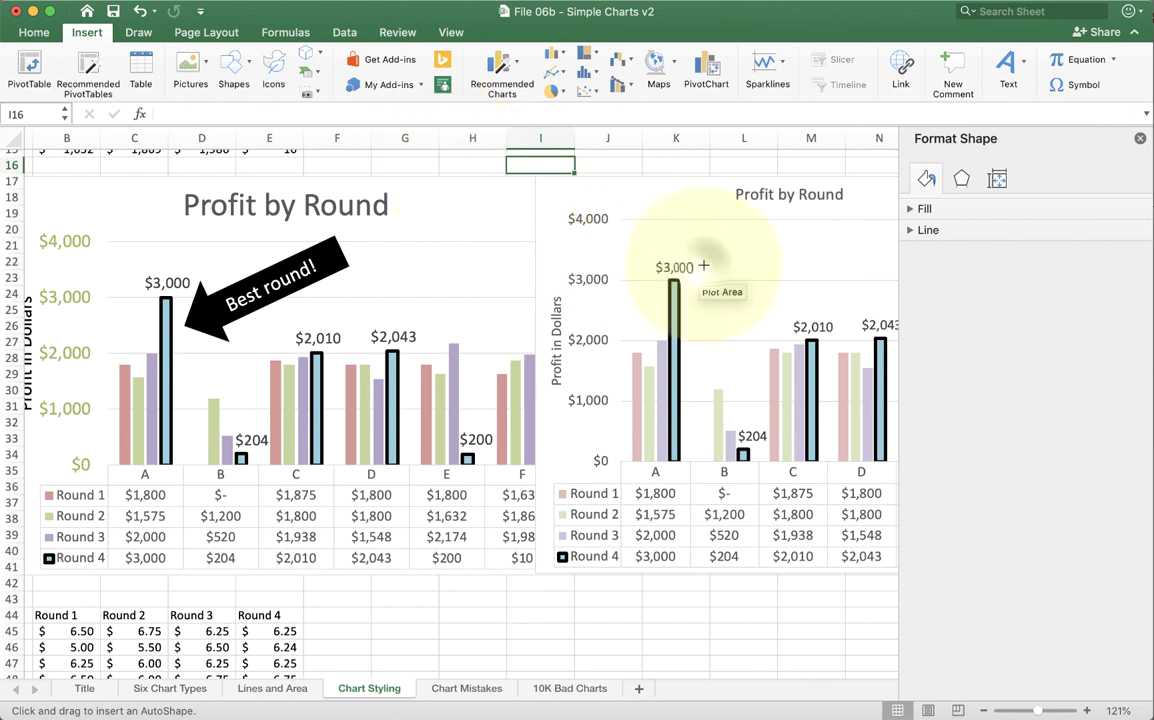
drag(704, 265, 845, 337)
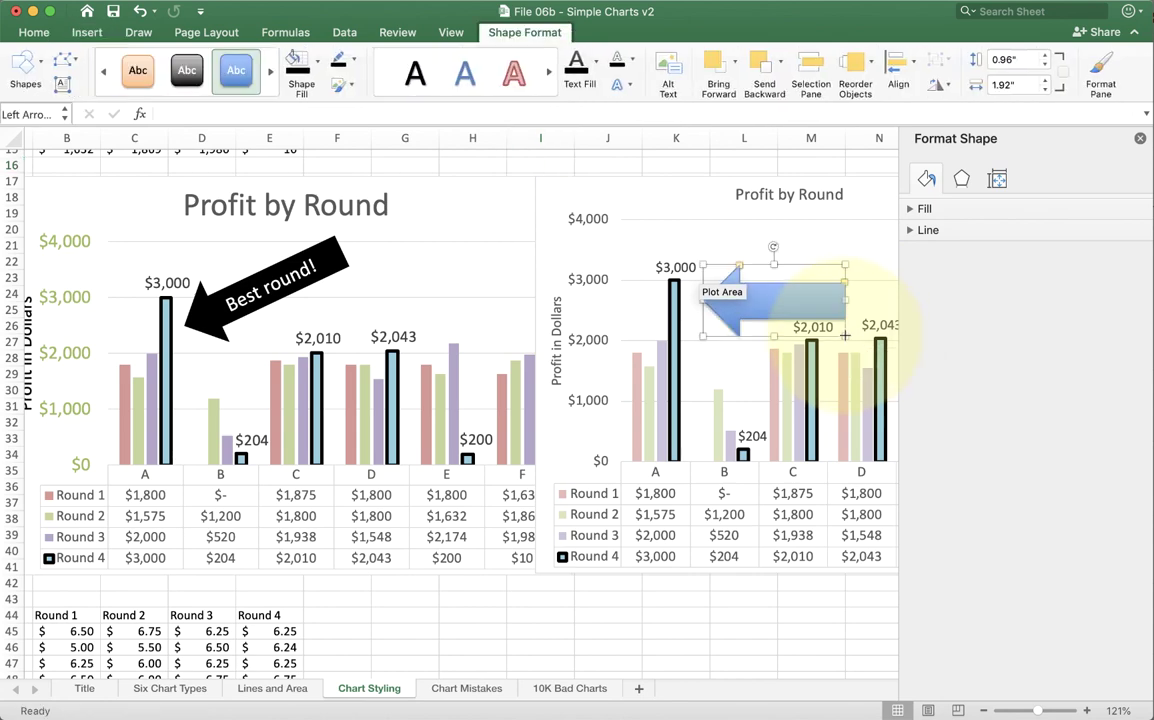
scroll(845, 336, right, 2)
scroll(845, 337, right, 10)
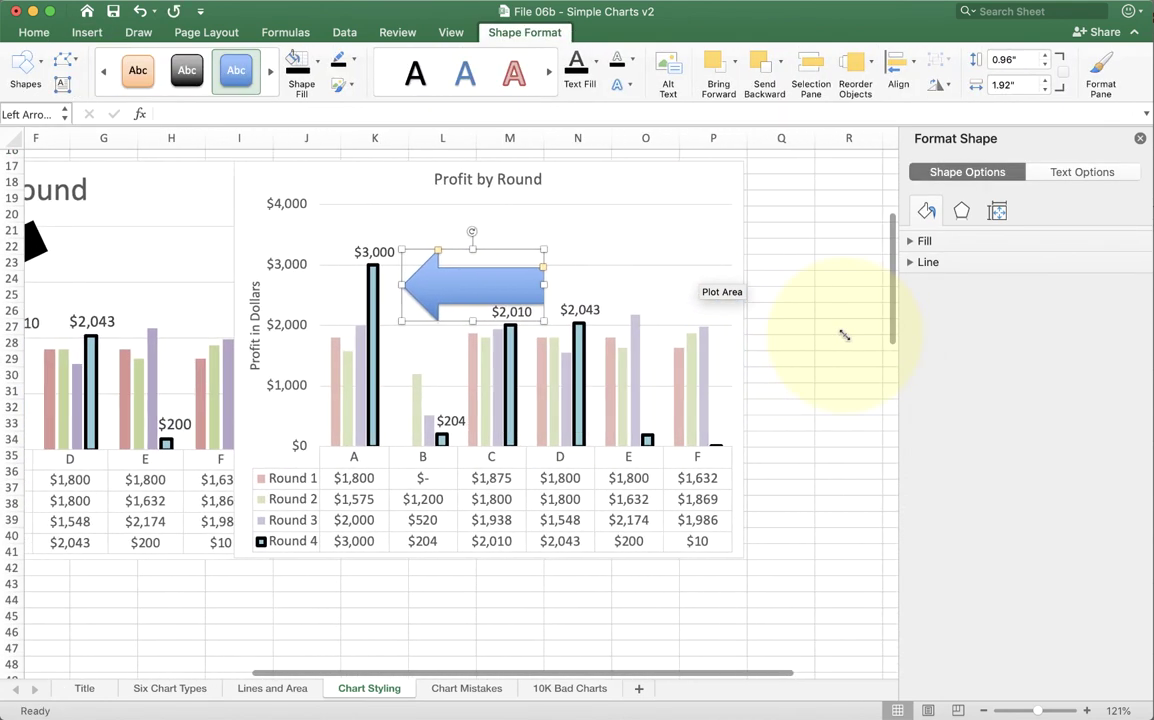
Move and tilt the arrow toward the $3,000 bar, filled black with no outline.
click(782, 235)
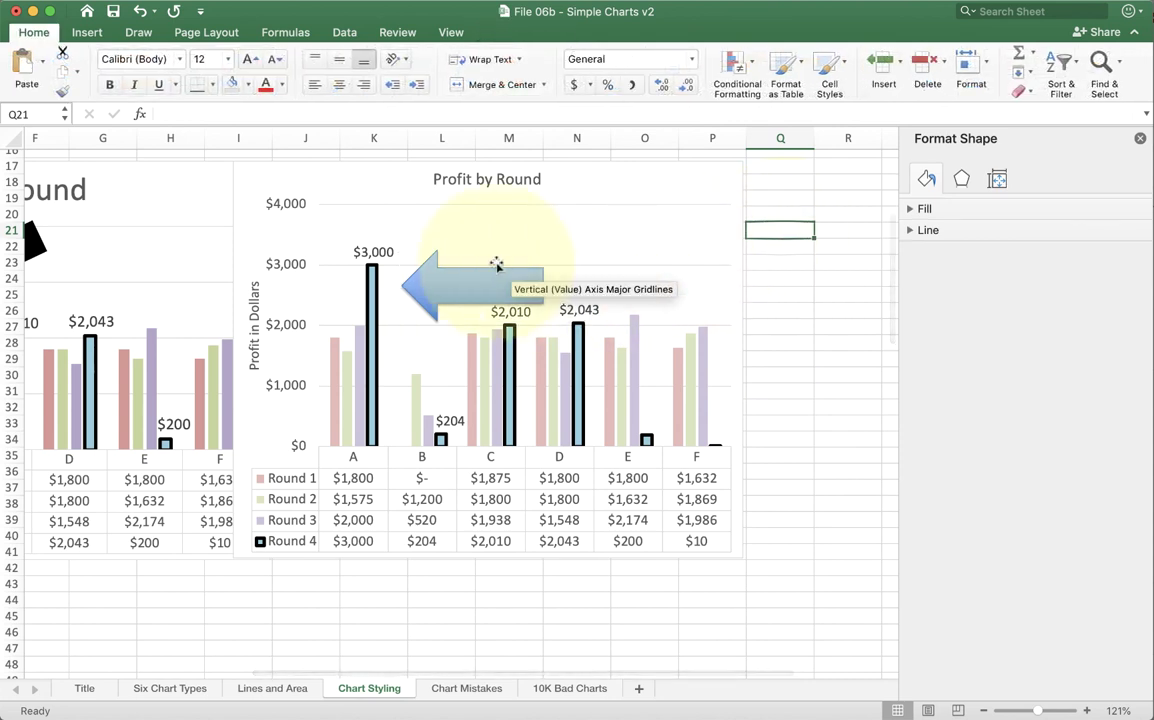
drag(464, 281, 465, 243)
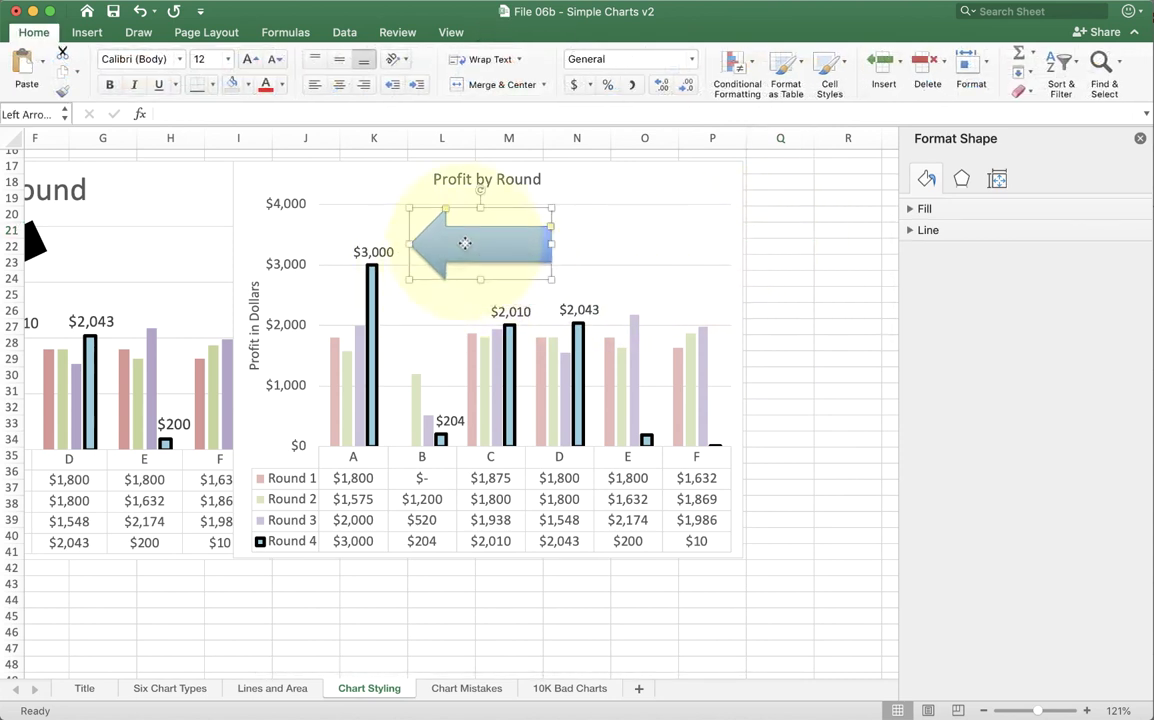
drag(482, 190, 459, 200)
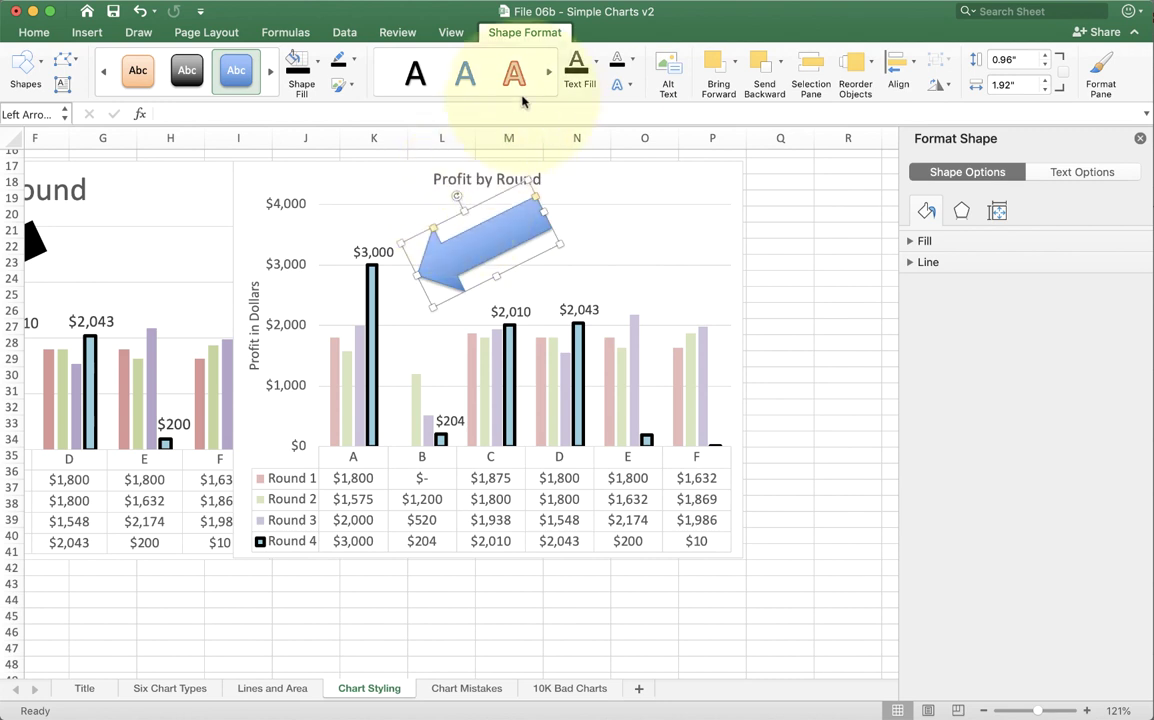
click(298, 66)
click(343, 62)
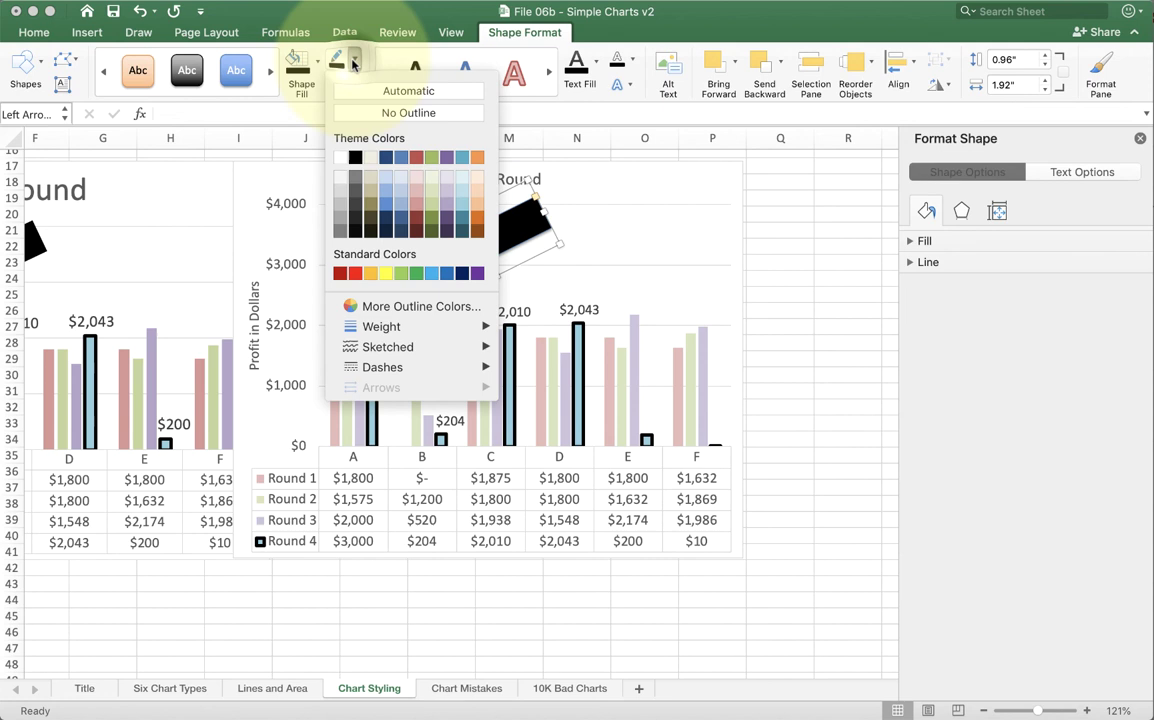
click(357, 110)
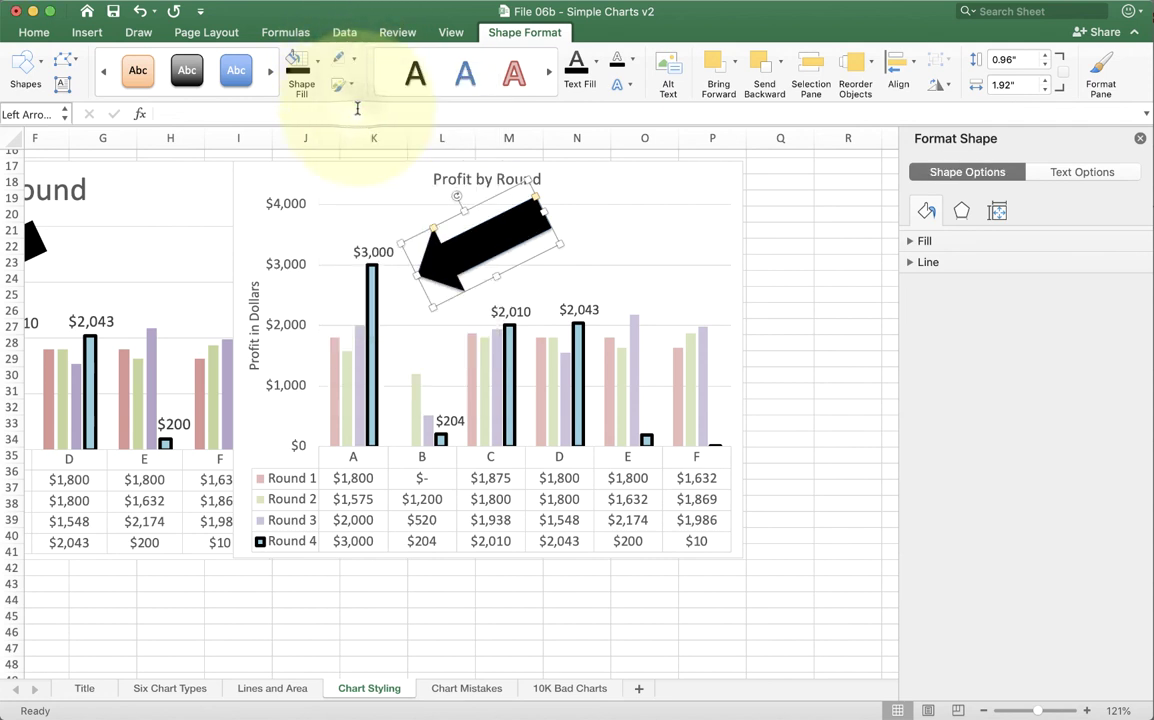
Label the arrow 'Look here!' and enlarge its text to 16 pt.
right_click(474, 248)
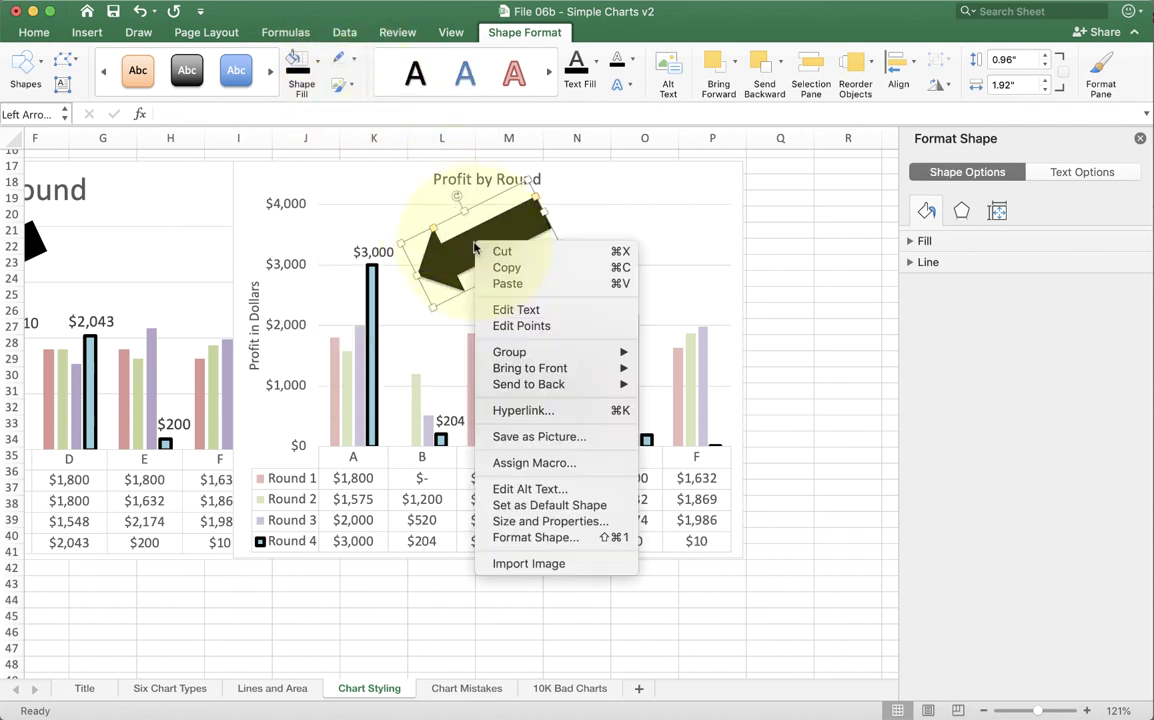
click(512, 310)
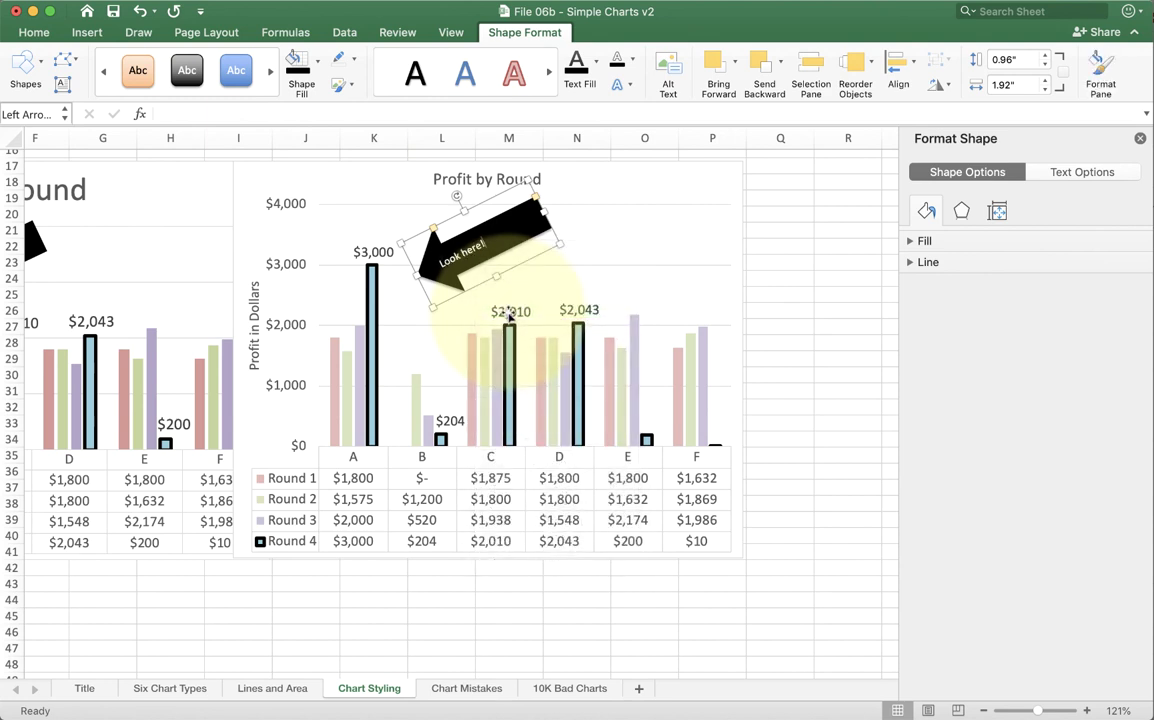
click(772, 280)
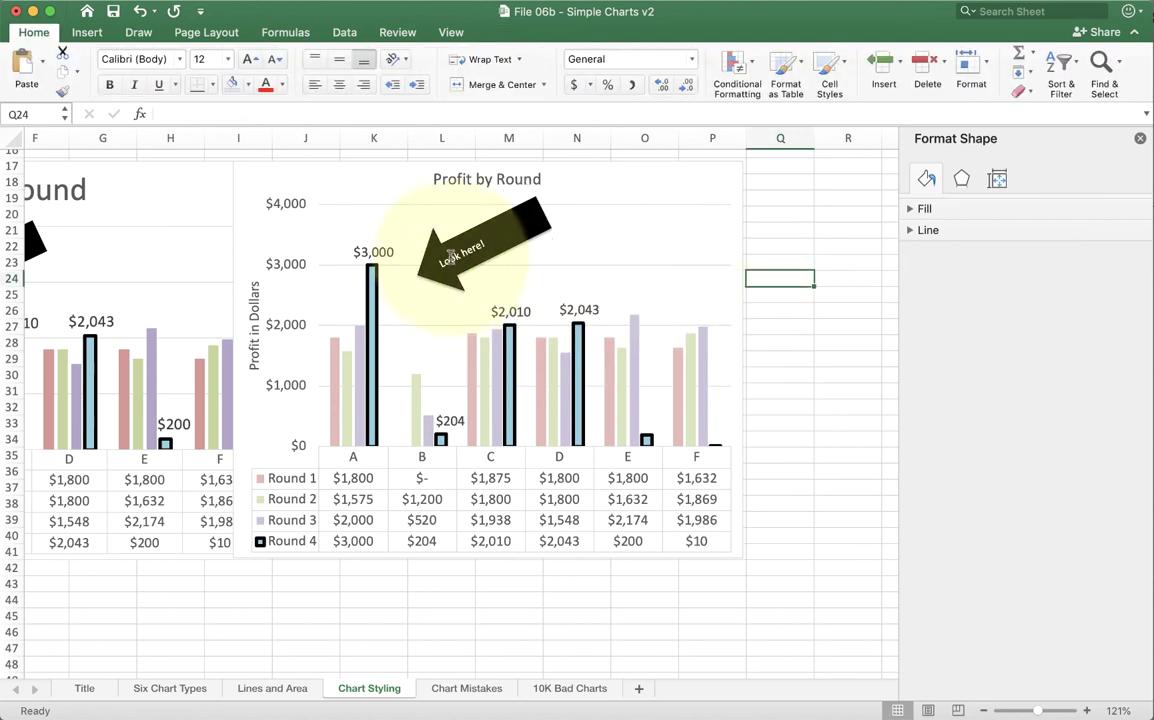
click(495, 225)
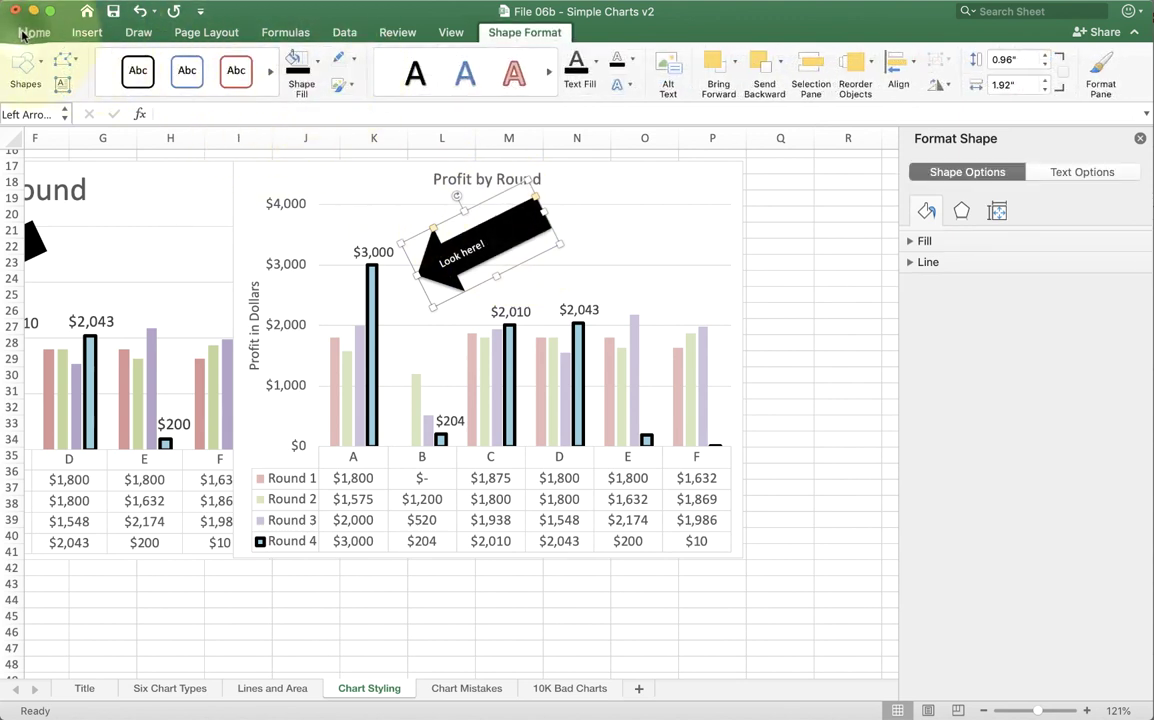
click(250, 60)
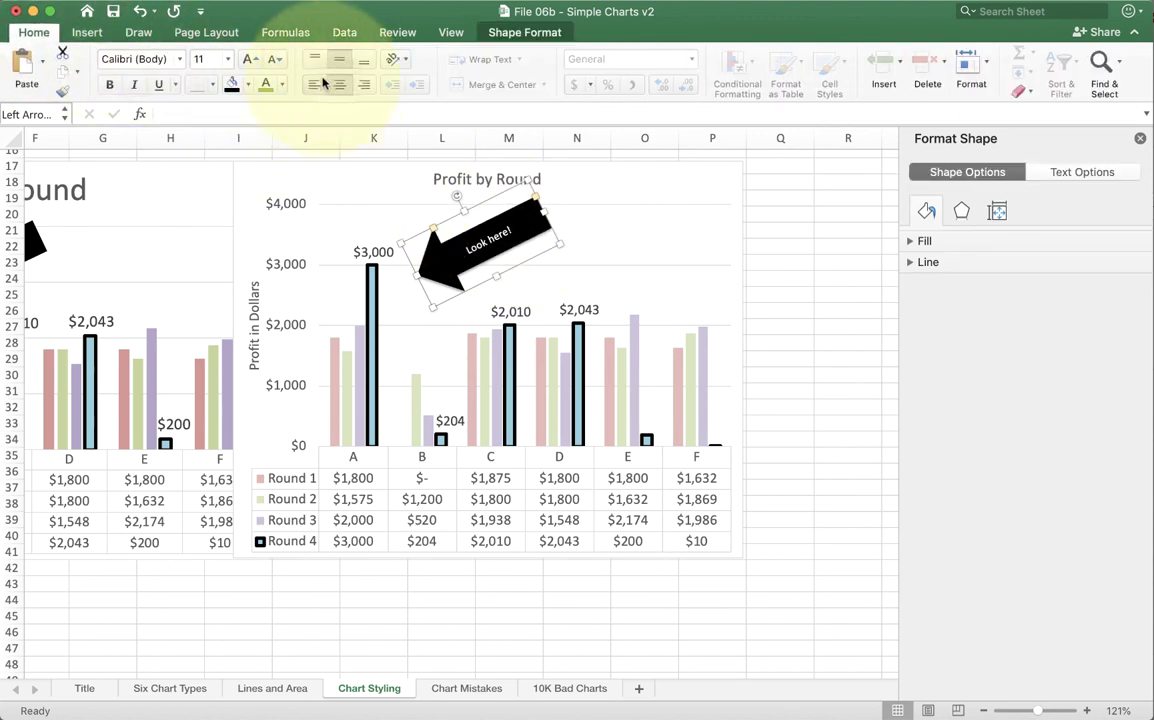
click(250, 60)
click(250, 60)
click(250, 60)
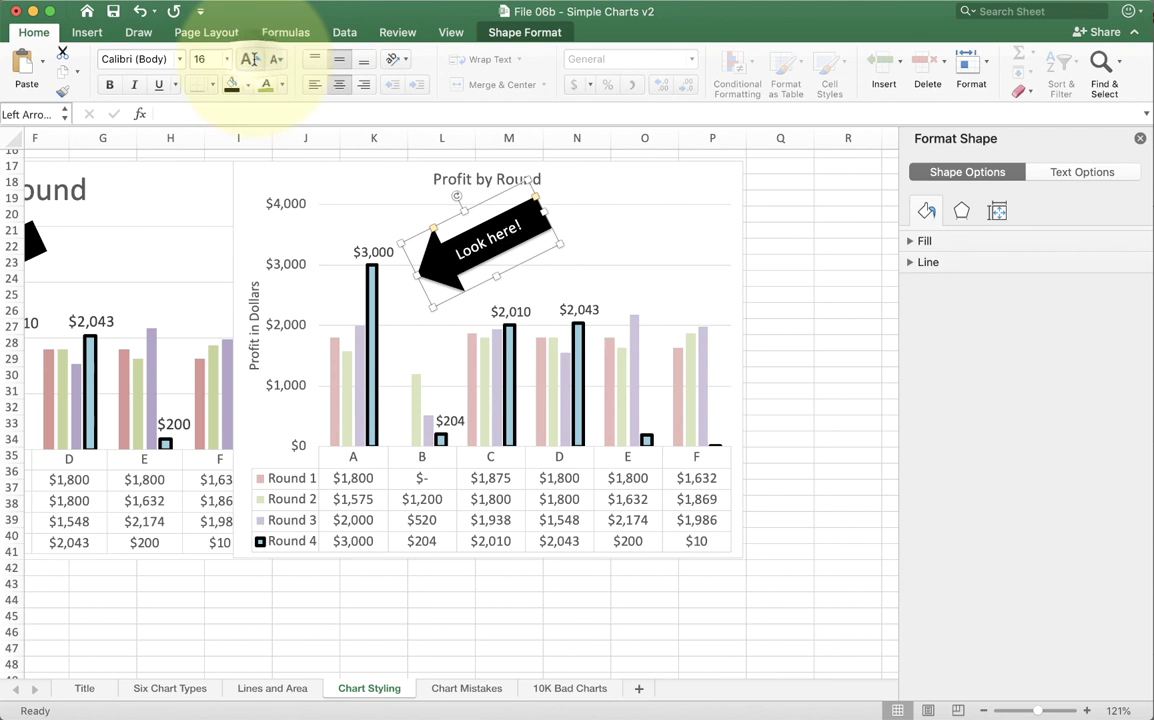
click(836, 371)
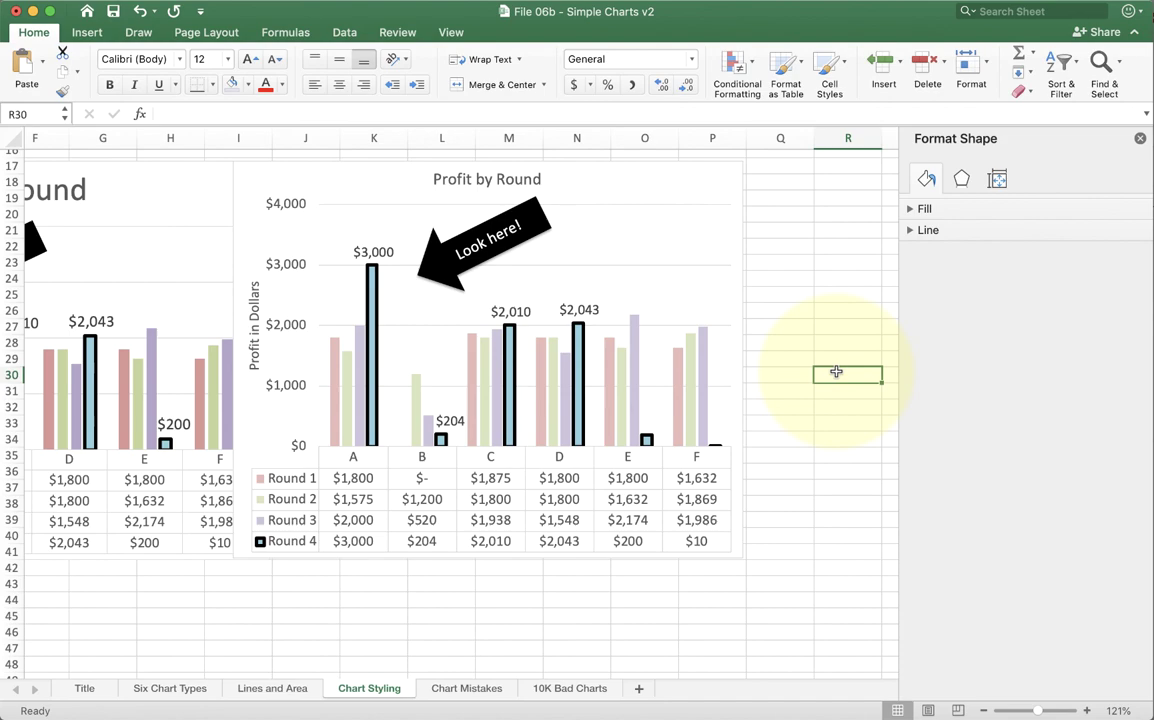
Scroll down the Chart Styling sheet until the Price by Round chart is visible.
scroll(836, 371, down, 10)
scroll(836, 371, left, 5)
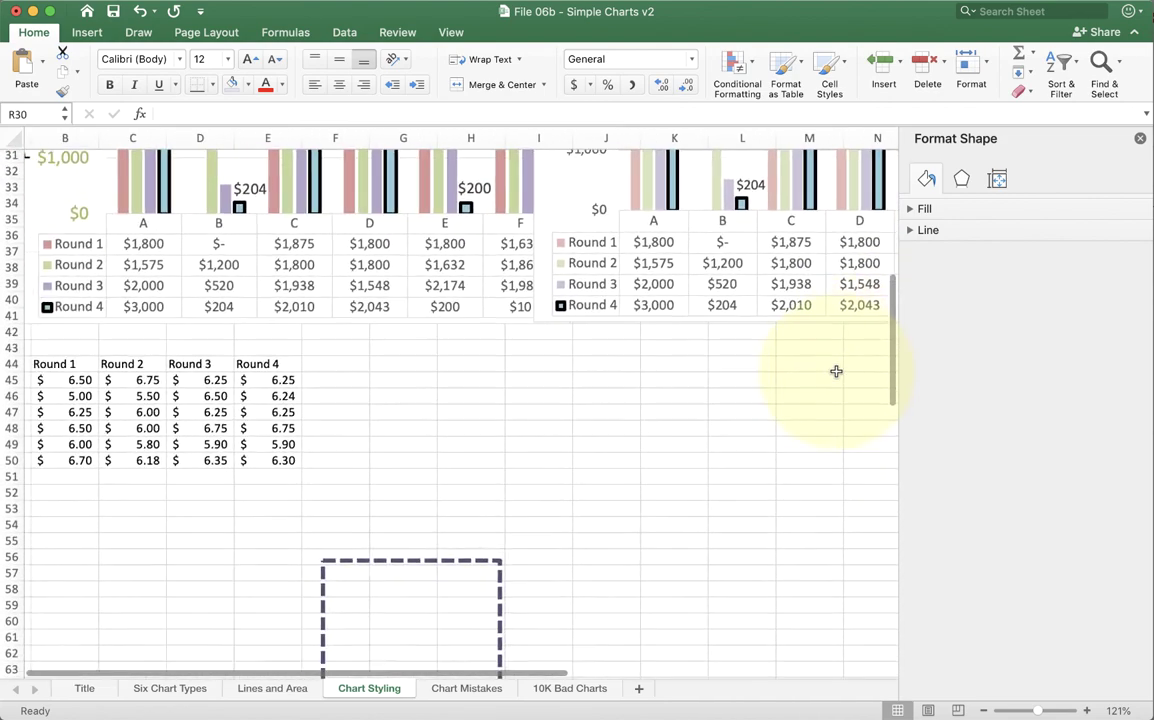
scroll(836, 371, up, 5)
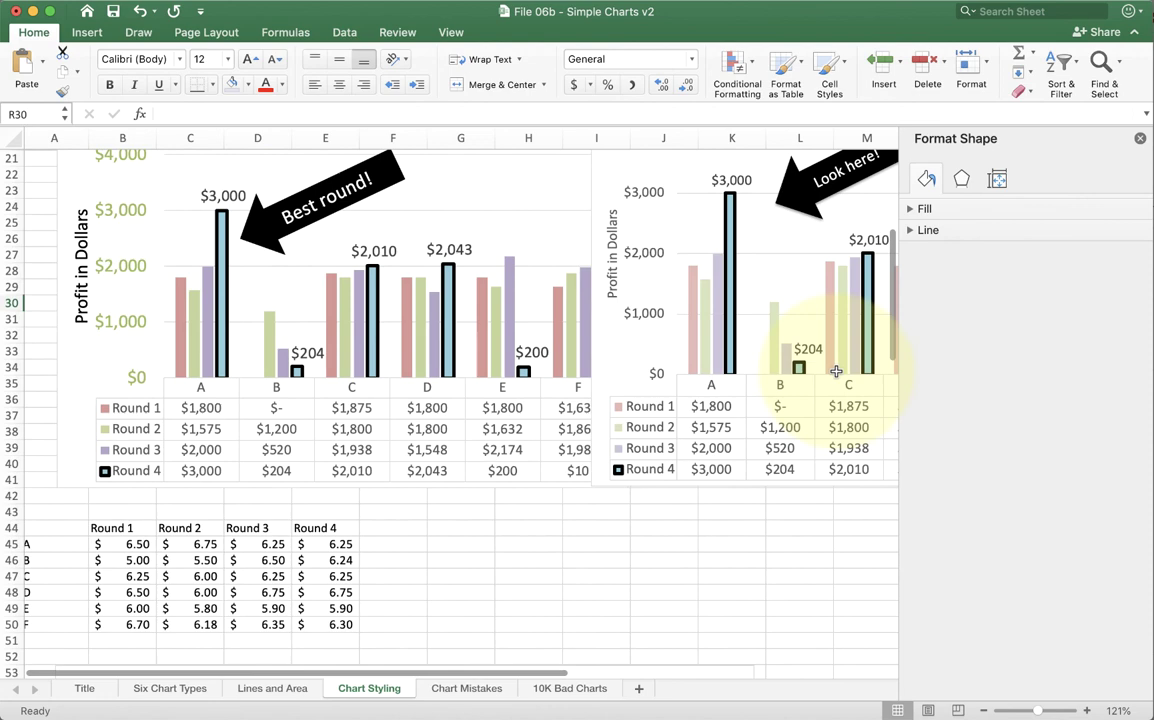
scroll(836, 371, down, 10)
scroll(836, 371, down, 1)
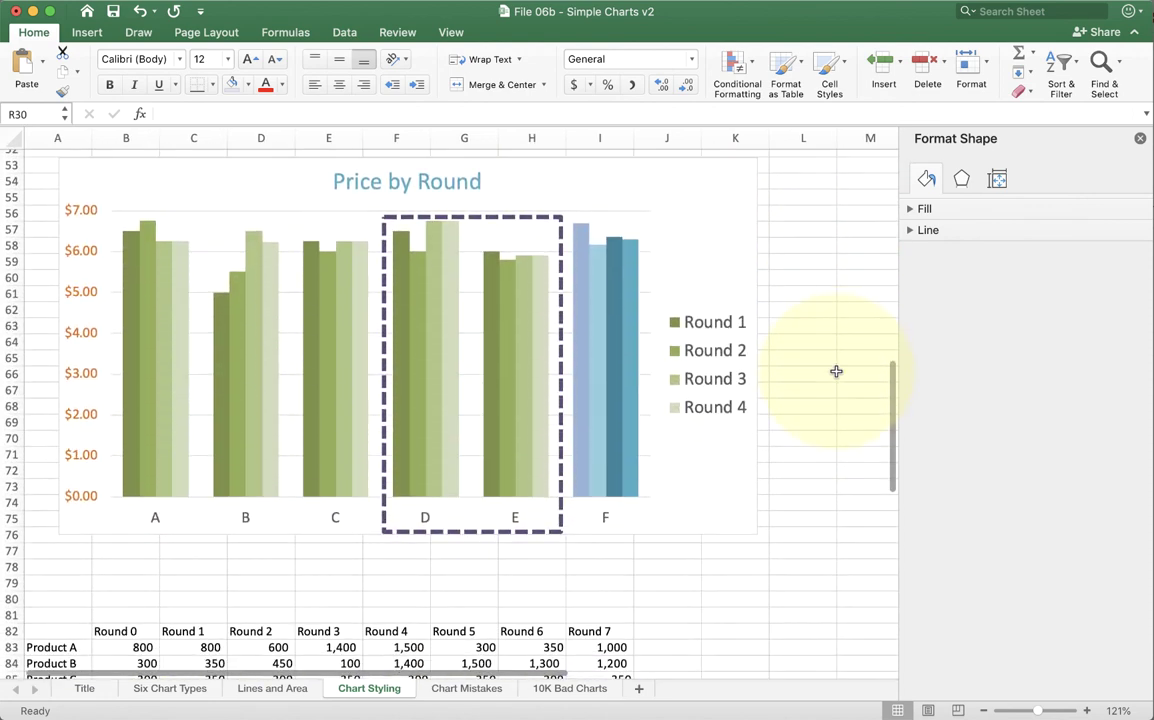